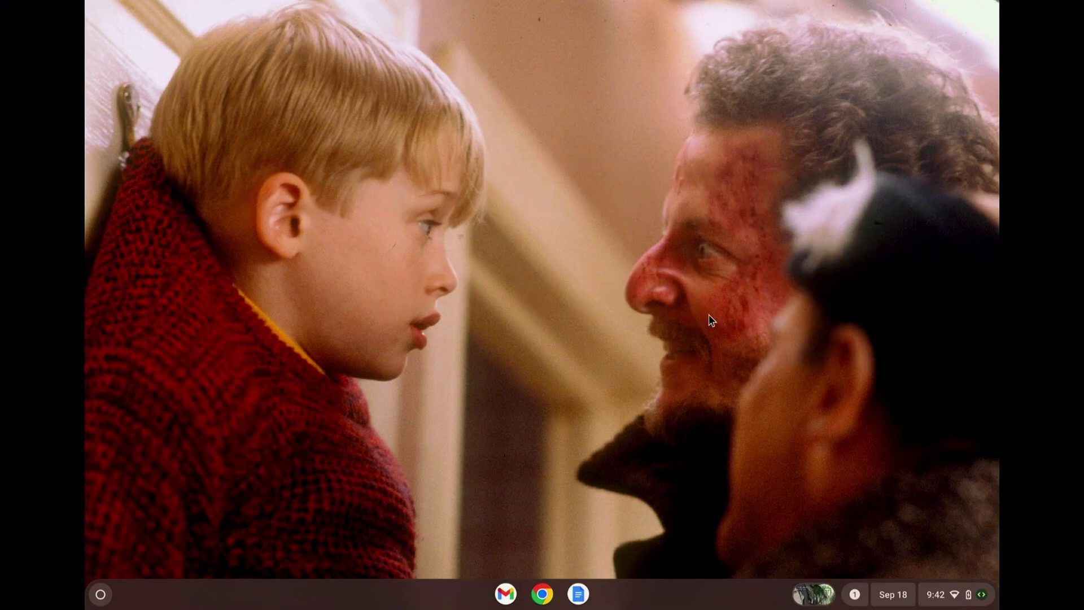
# - Open ChromeOS Settings from quick settings and maximize the window
pyautogui.click(954, 605)
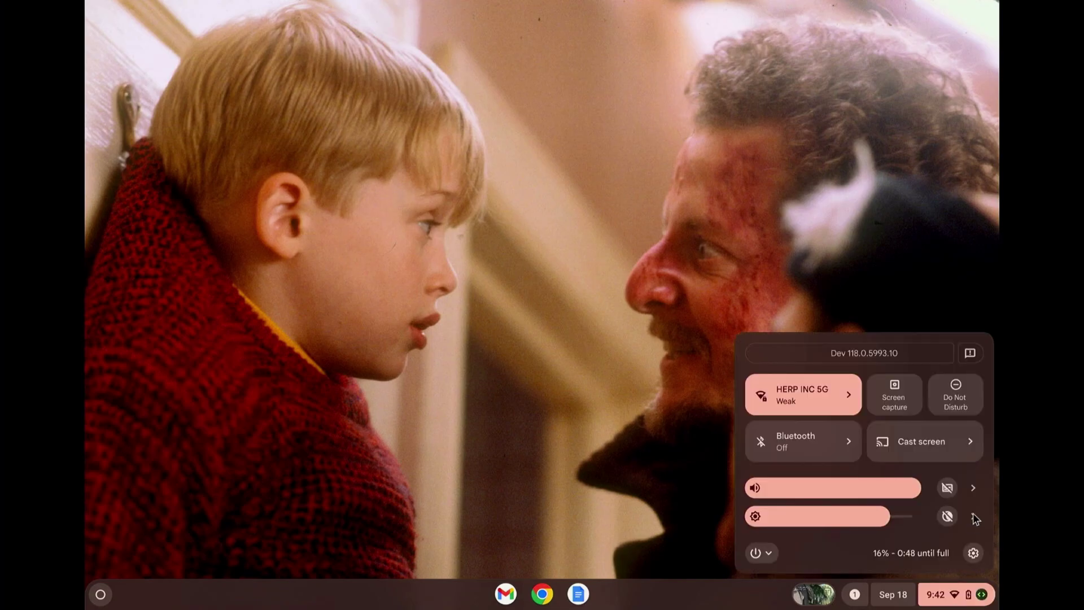
pyautogui.click(973, 554)
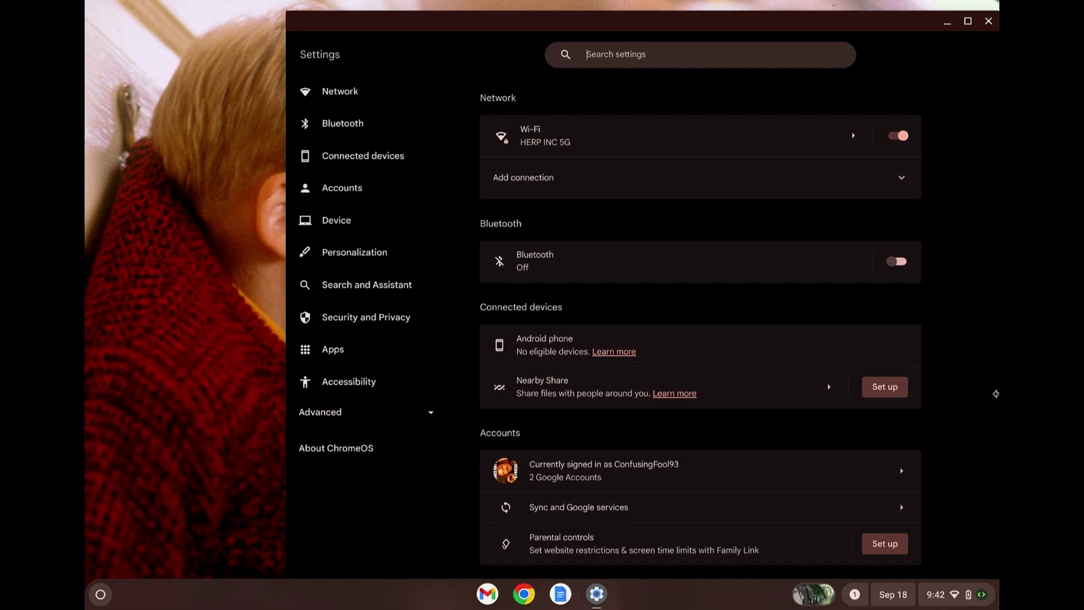
pyautogui.doubleClick(742, 29)
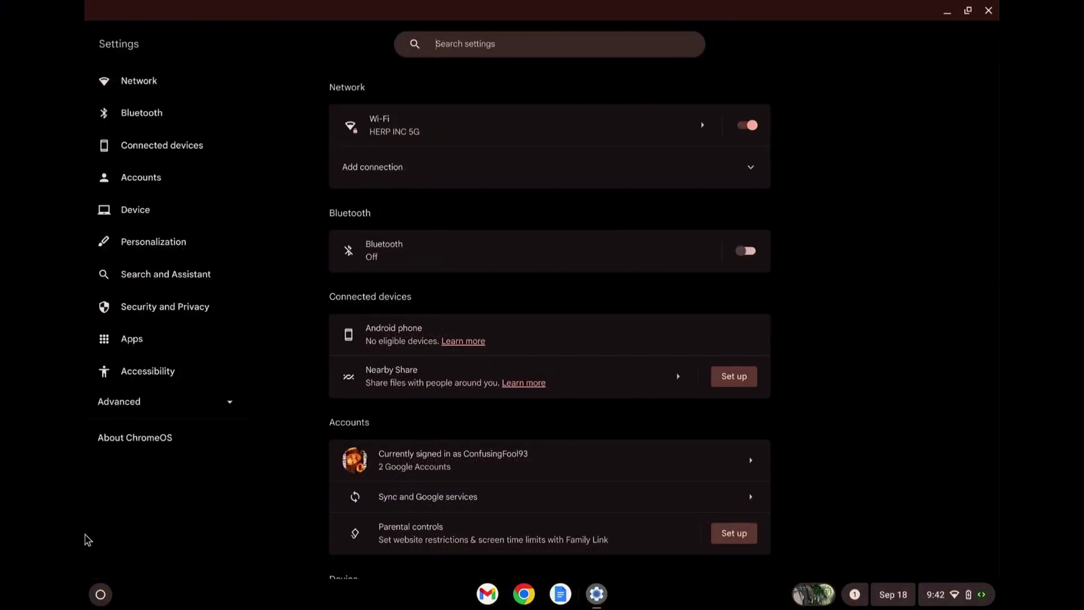
# - Check for ChromeOS updates on the About ChromeOS page
pyautogui.click(177, 410)
pyautogui.scroll(-2, 186, 388)
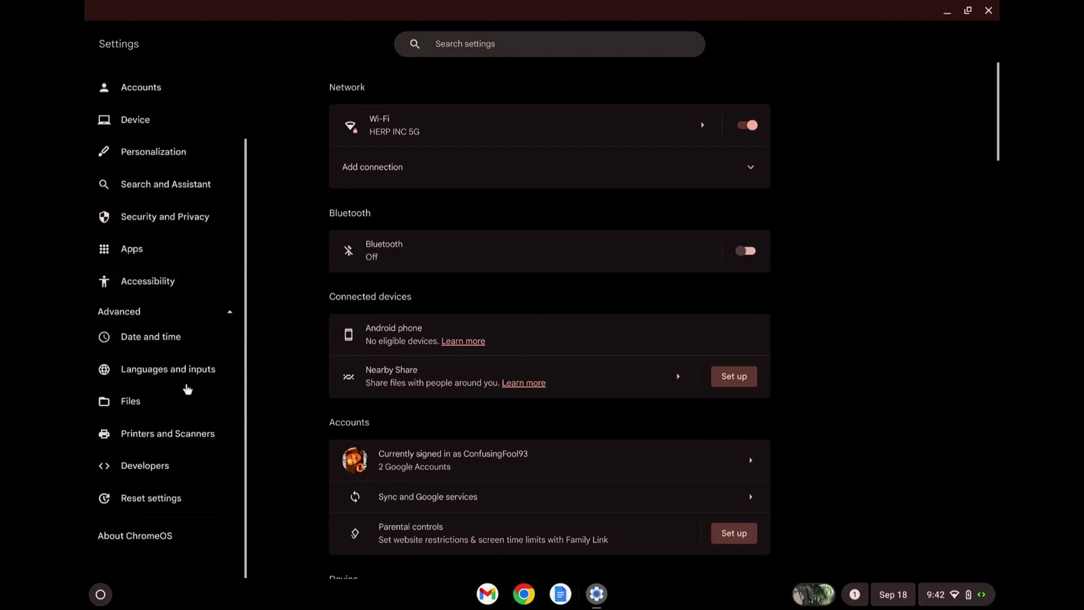
pyautogui.click(135, 544)
pyautogui.click(699, 171)
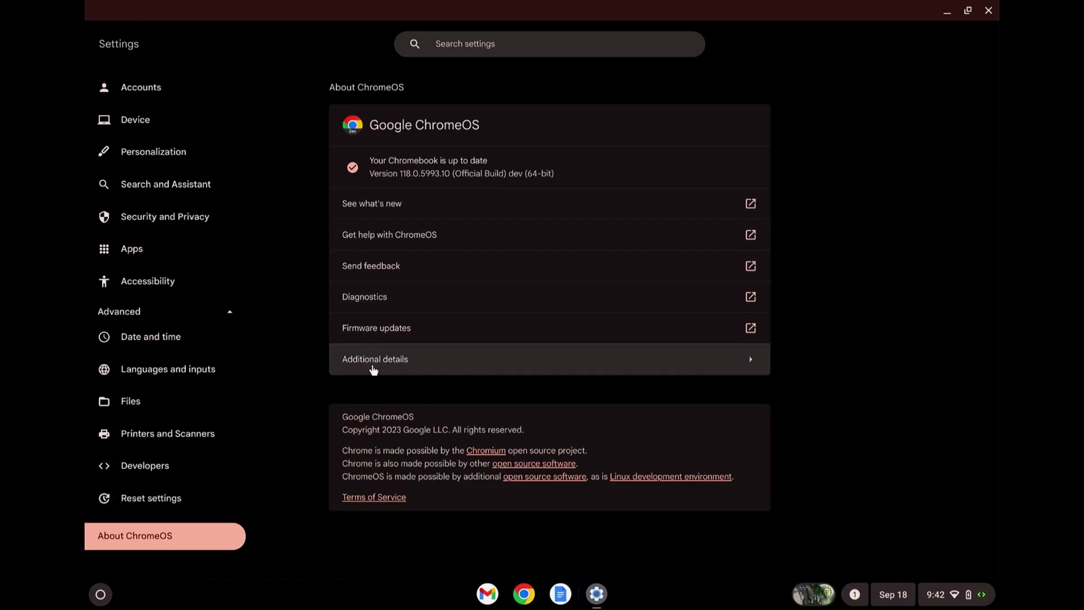
# - Review the Linux development environment options under Developers, then return to Developers
pyautogui.click(148, 466)
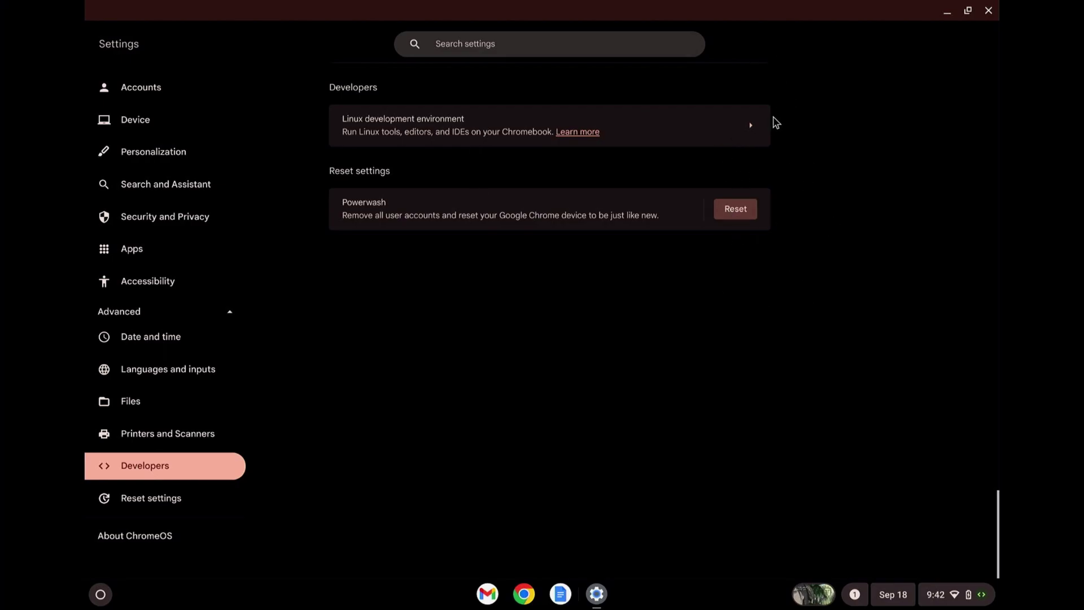
pyautogui.click(717, 141)
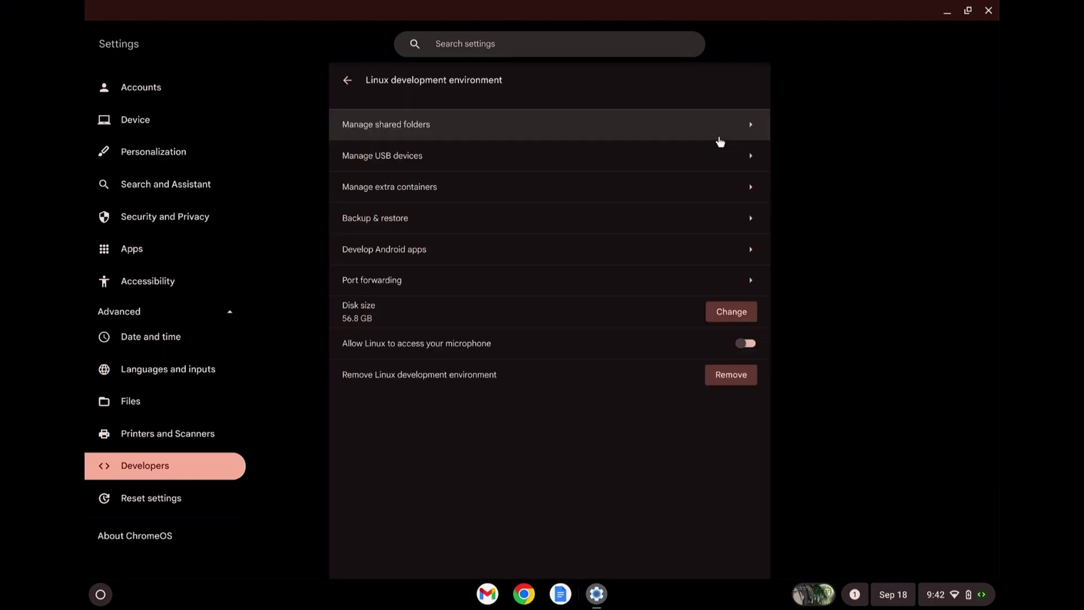
pyautogui.click(346, 79)
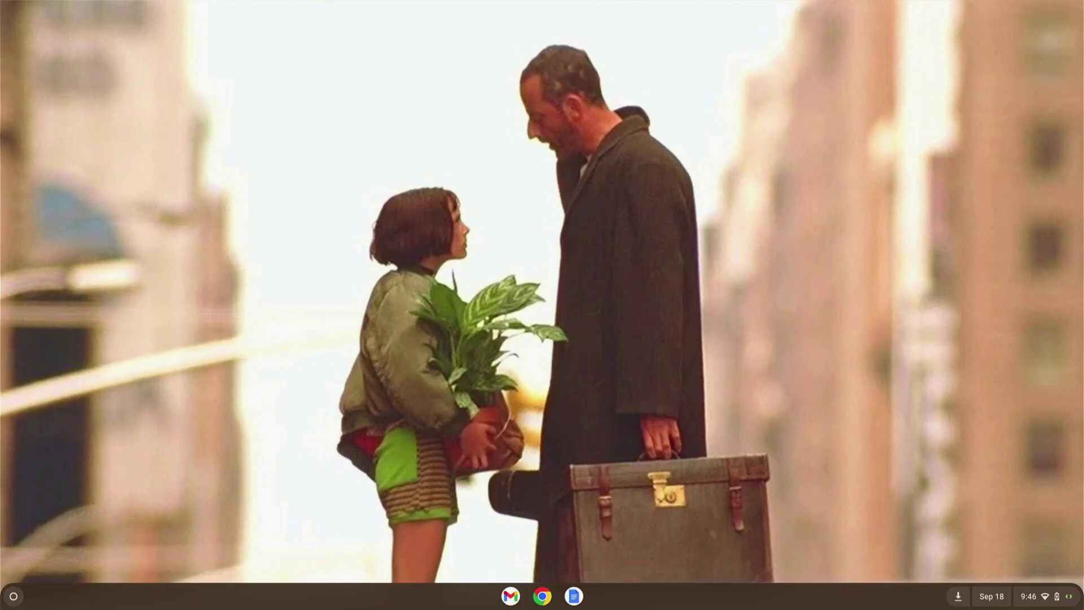
# - Reopen a maximized Settings window and go to Advanced > Developers
pyautogui.hotkey('ctrl', 'shift', 'F3')
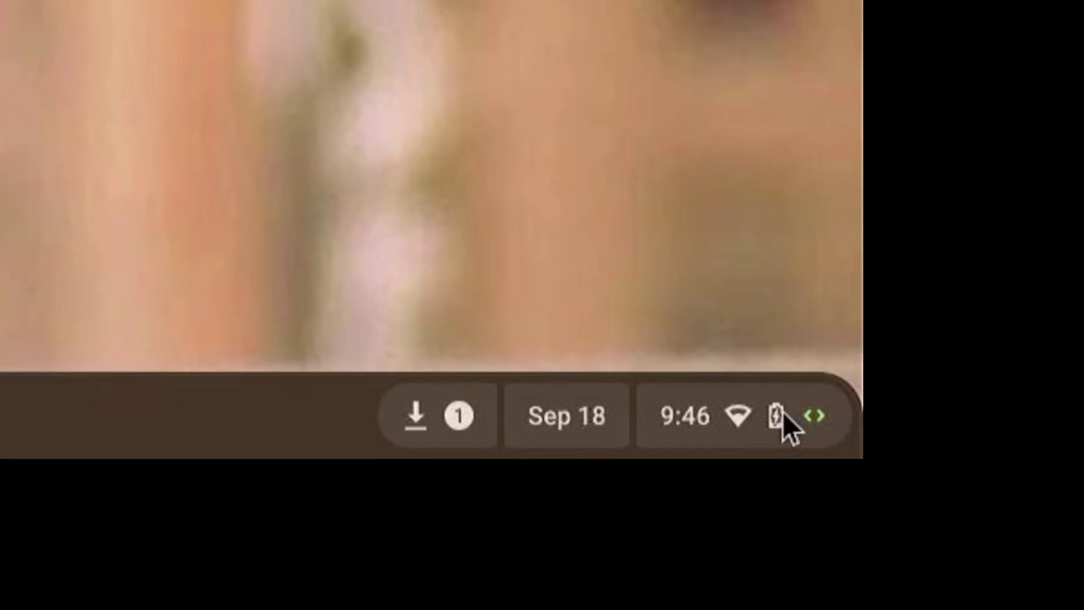
pyautogui.click(1058, 597)
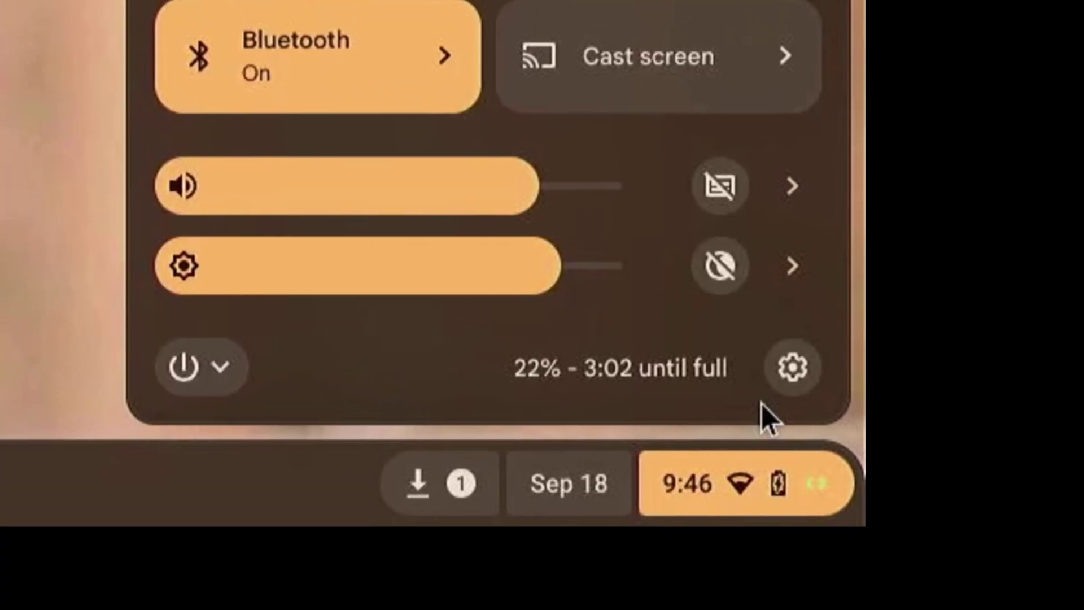
pyautogui.click(734, 383)
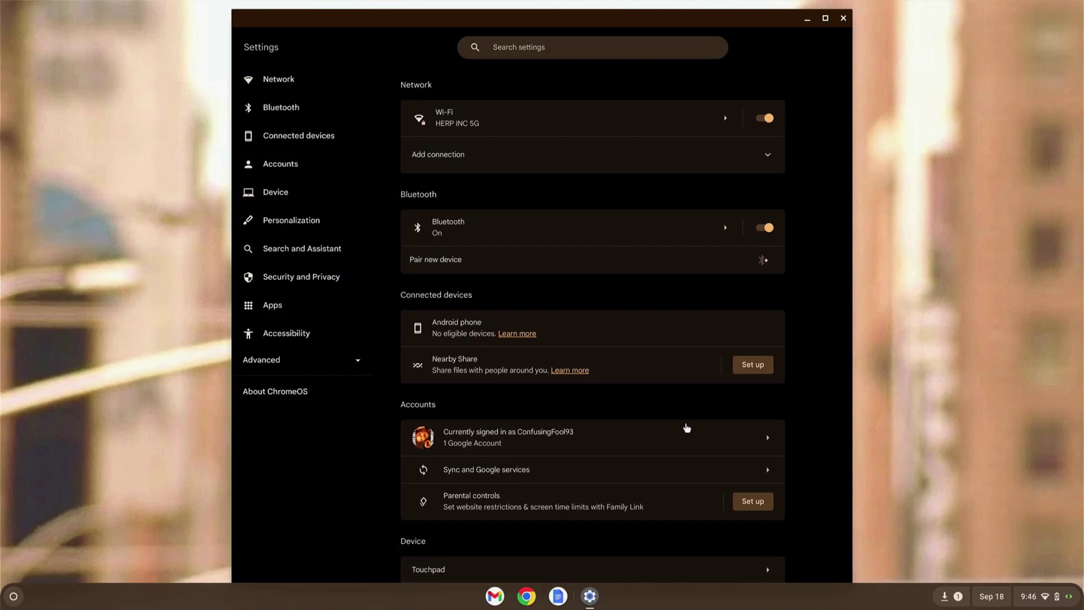
pyautogui.hotkey('alt', '=')
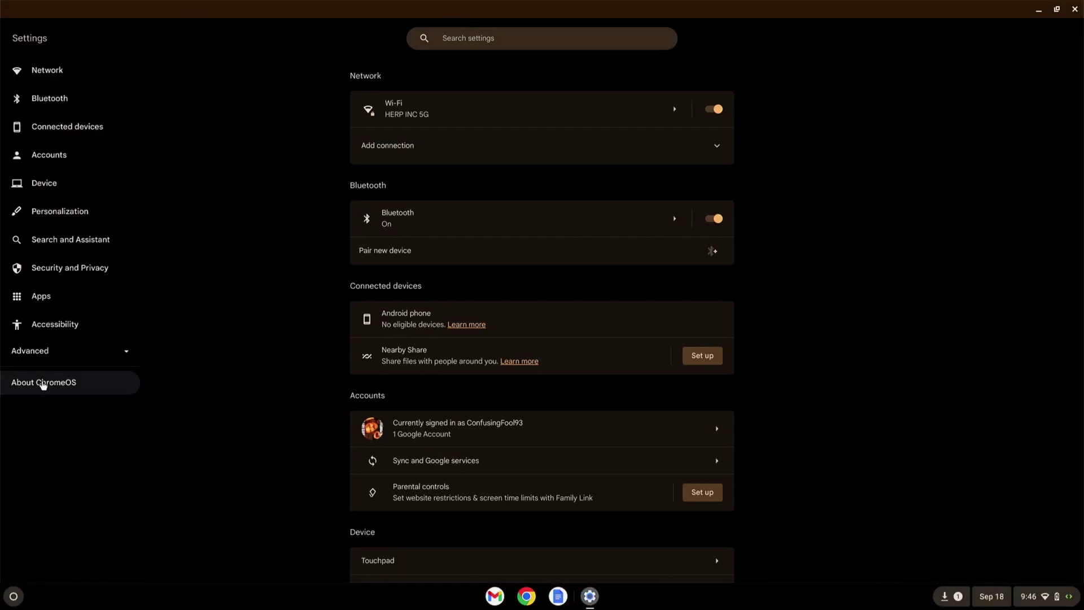
pyautogui.click(41, 351)
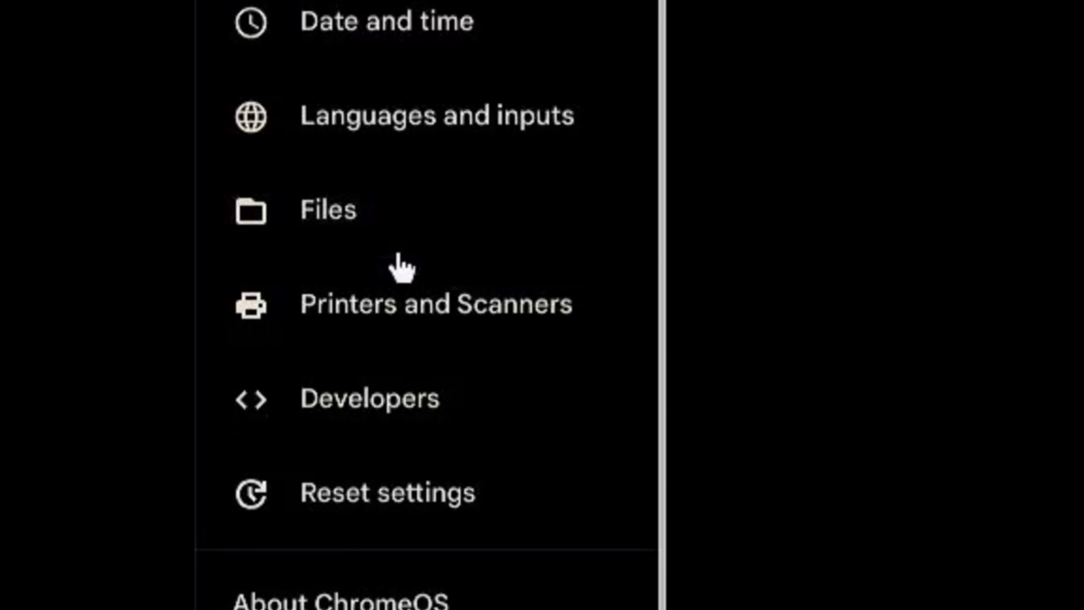
pyautogui.click(364, 403)
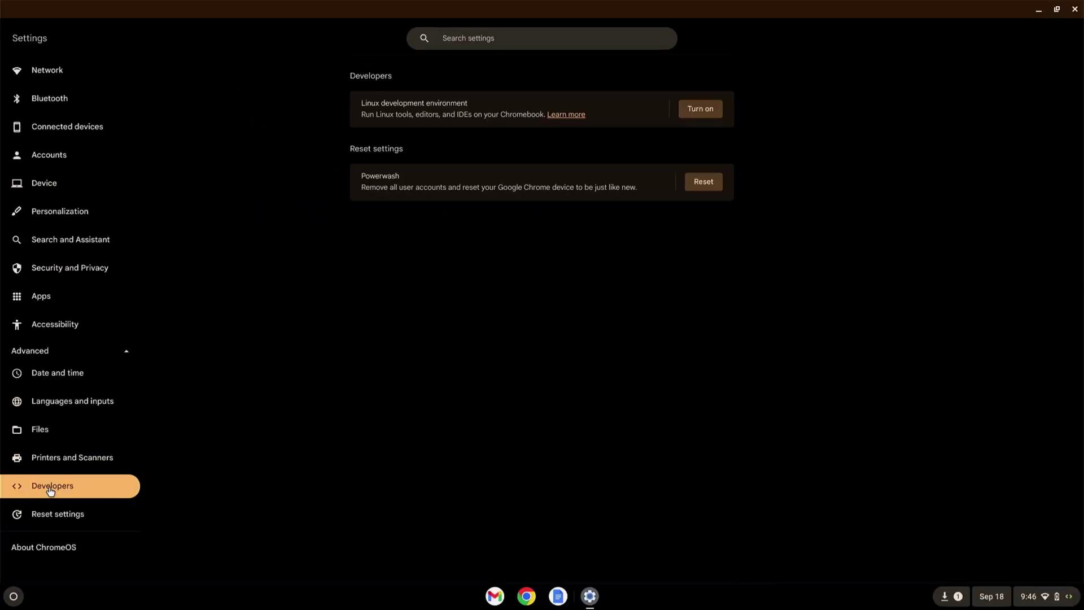
pyautogui.click(707, 113)
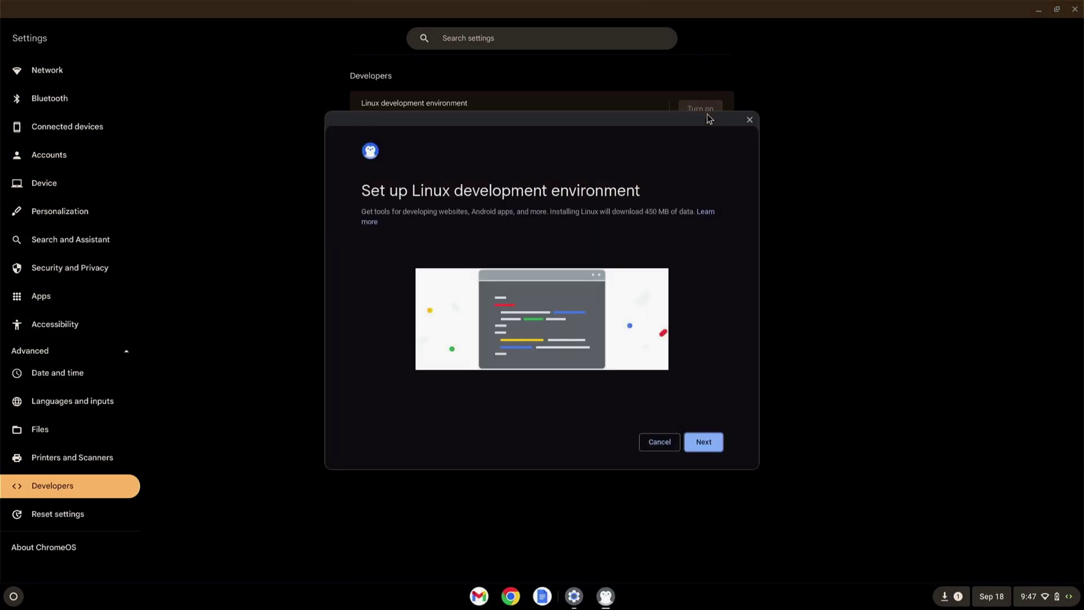
pyautogui.click(655, 446)
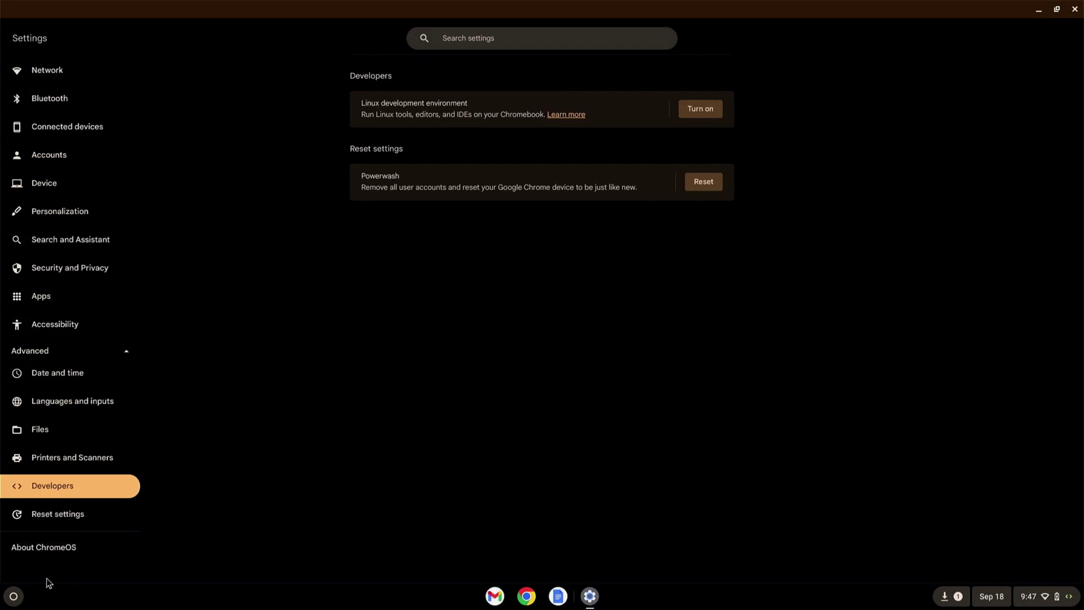
pyautogui.click(41, 555)
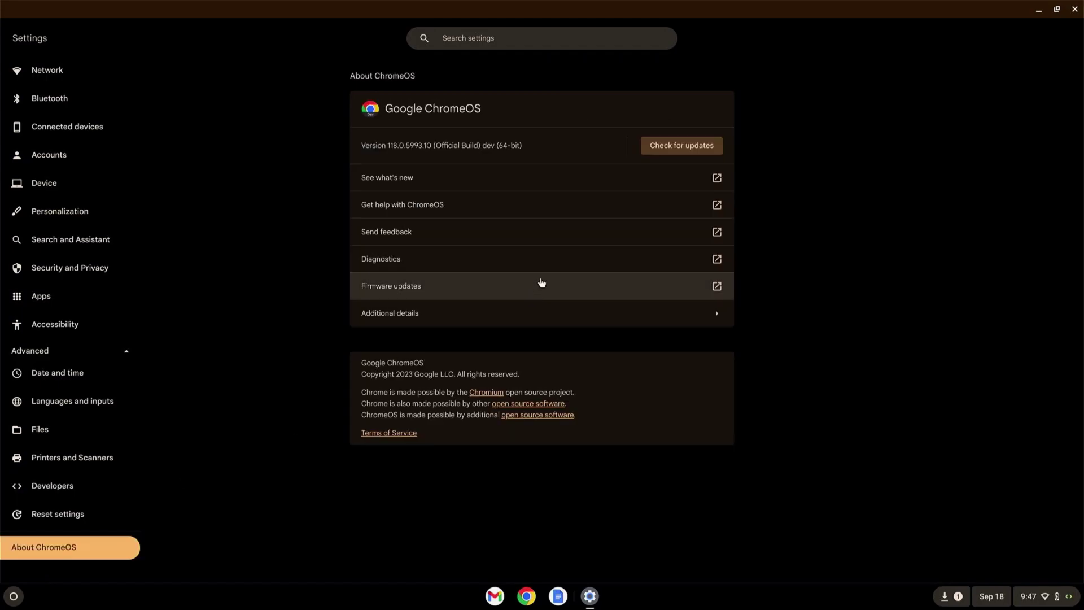
pyautogui.click(554, 313)
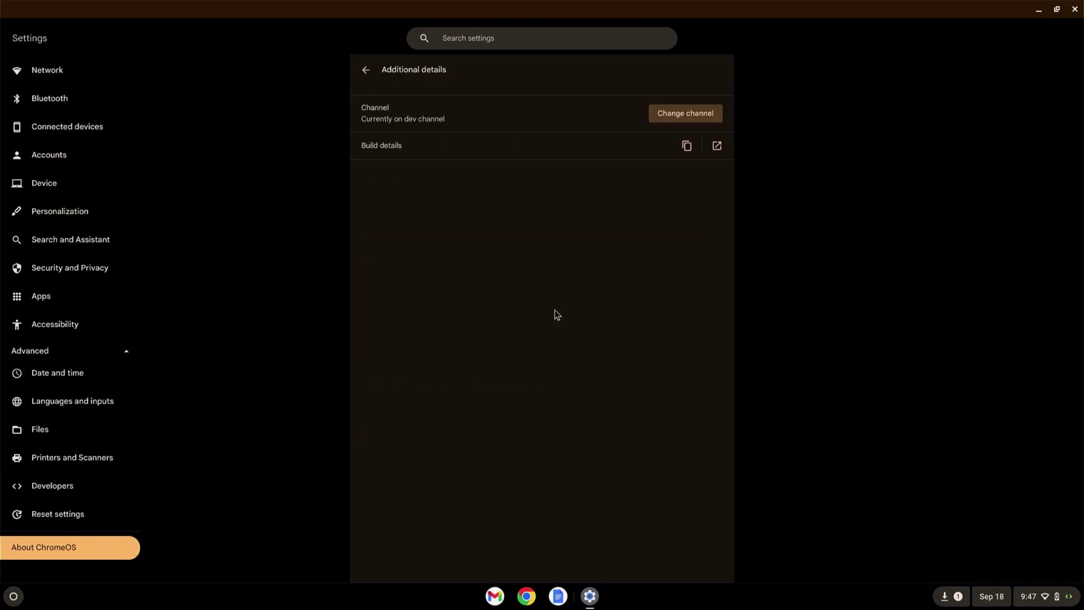
pyautogui.click(671, 117)
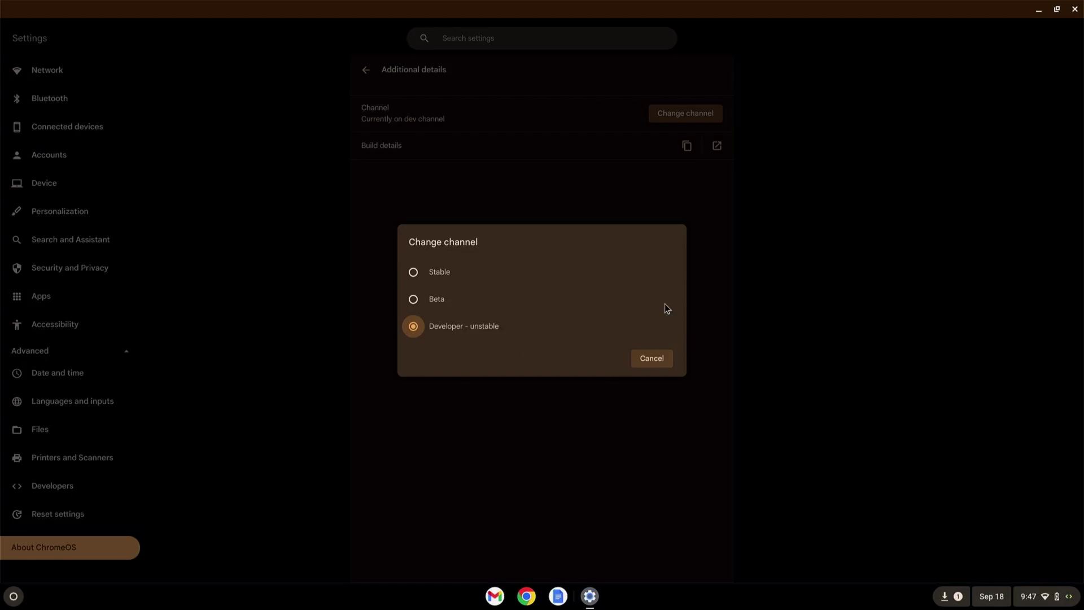
pyautogui.click(655, 362)
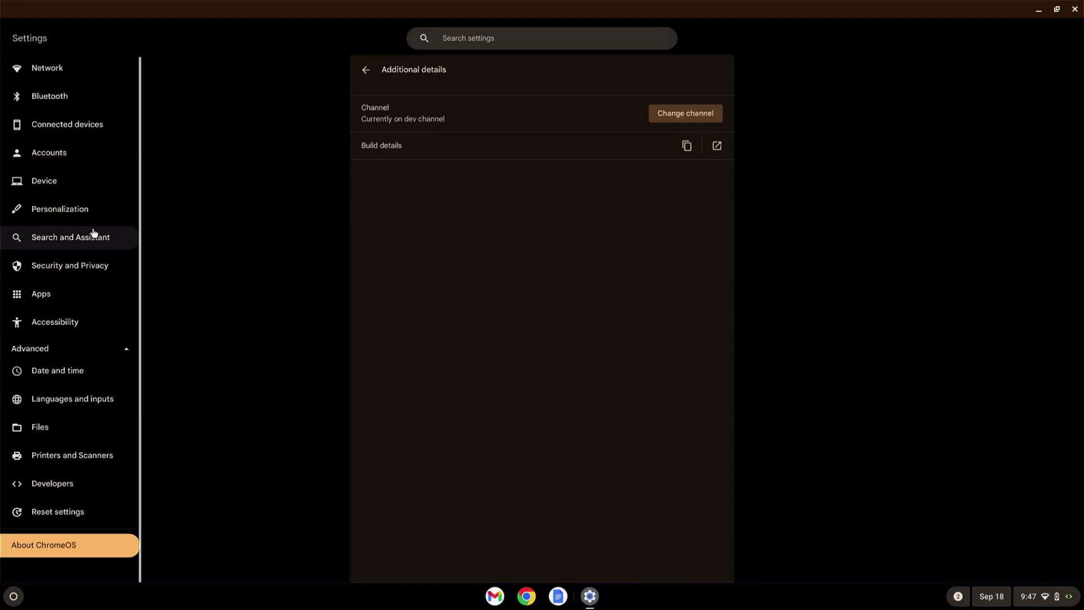
pyautogui.click(86, 493)
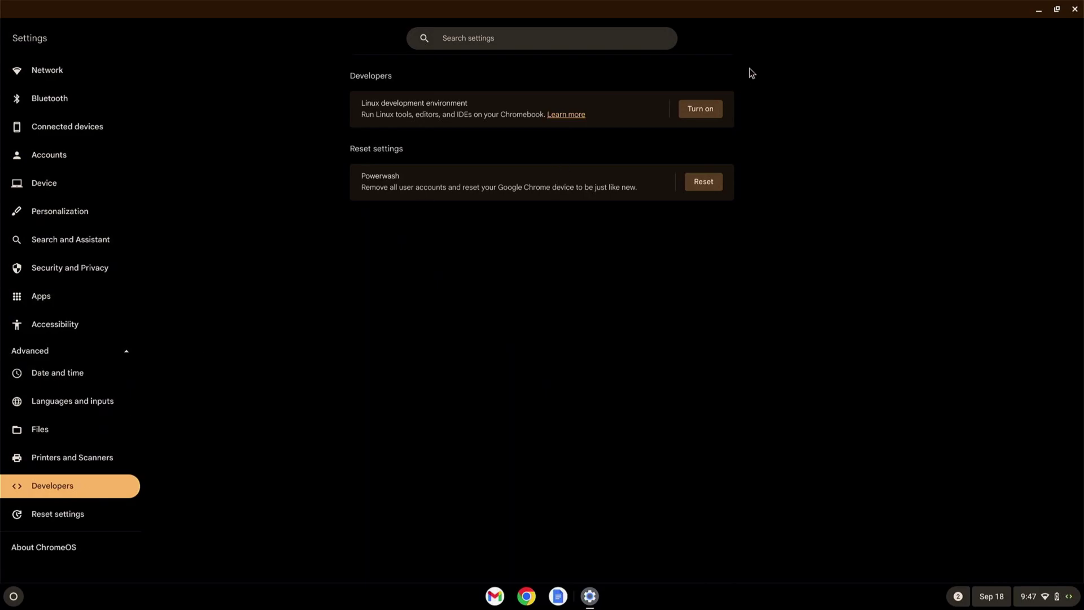
# - Begin Linux setup with a new username and a custom disk size of about 55 GB
pyautogui.click(702, 110)
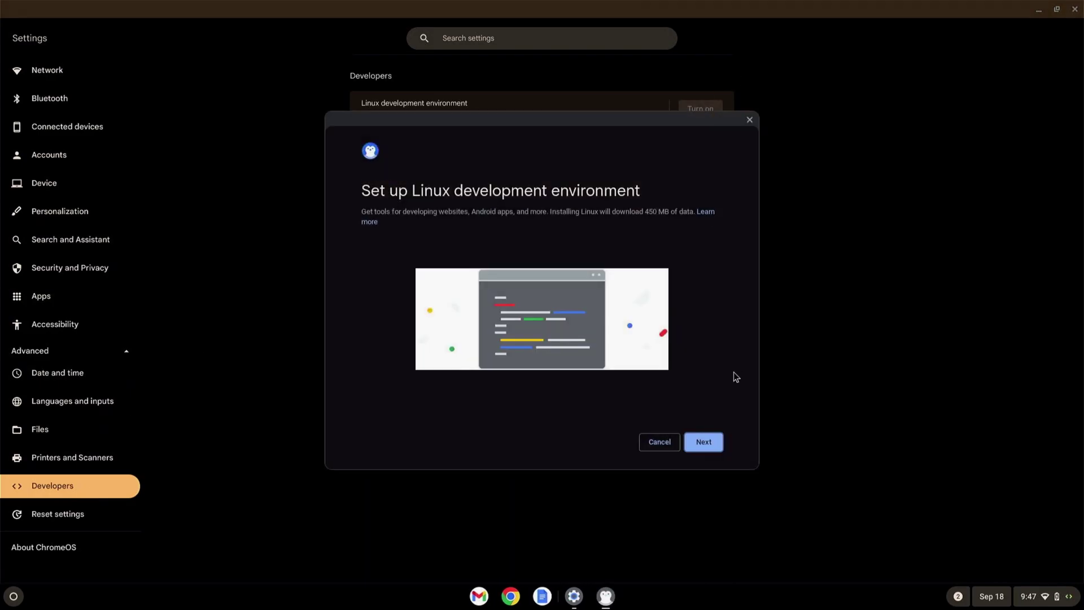
pyautogui.click(701, 440)
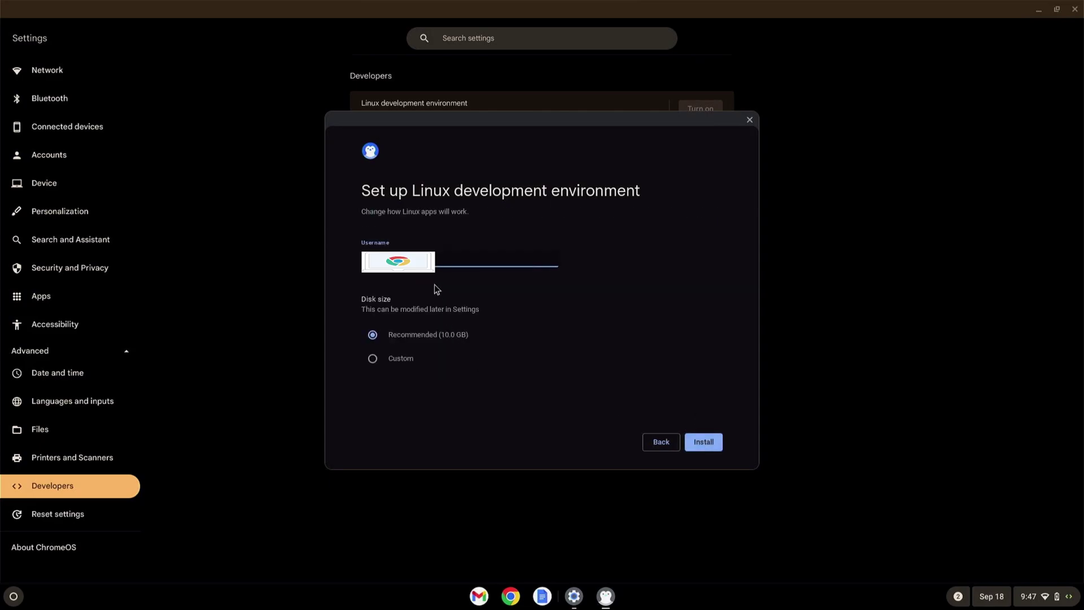
pyautogui.press('Return')
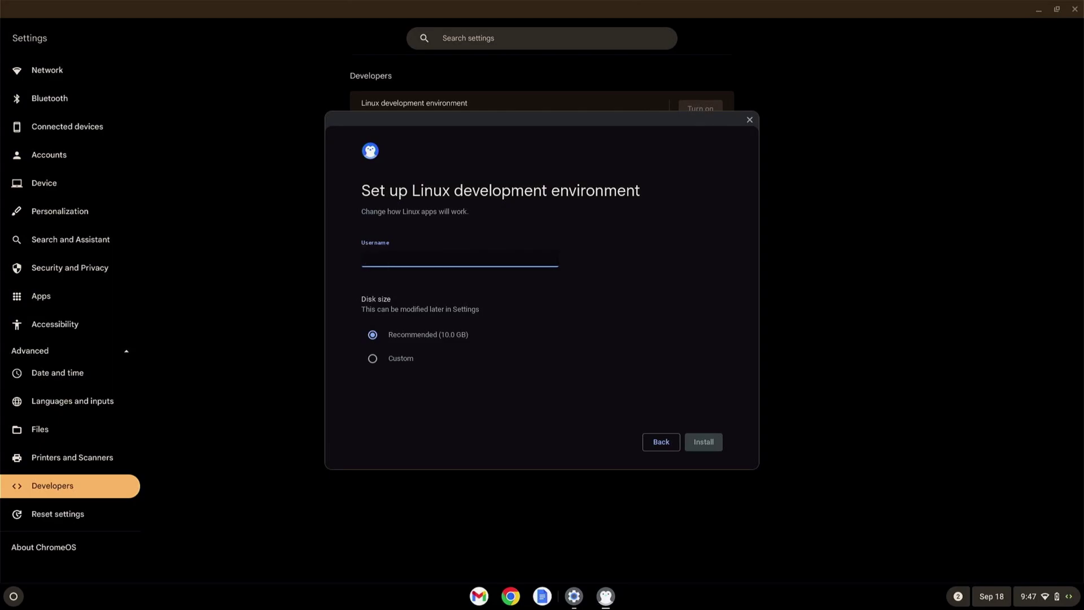
pyautogui.write('confusi')
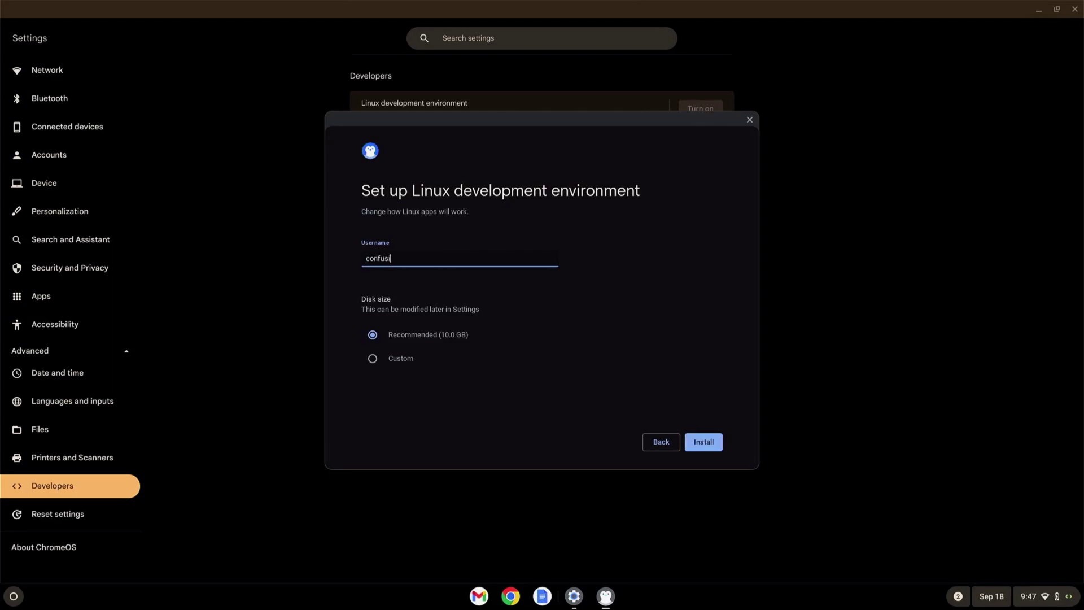
pyautogui.write('ngfool93')
pyautogui.click(409, 368)
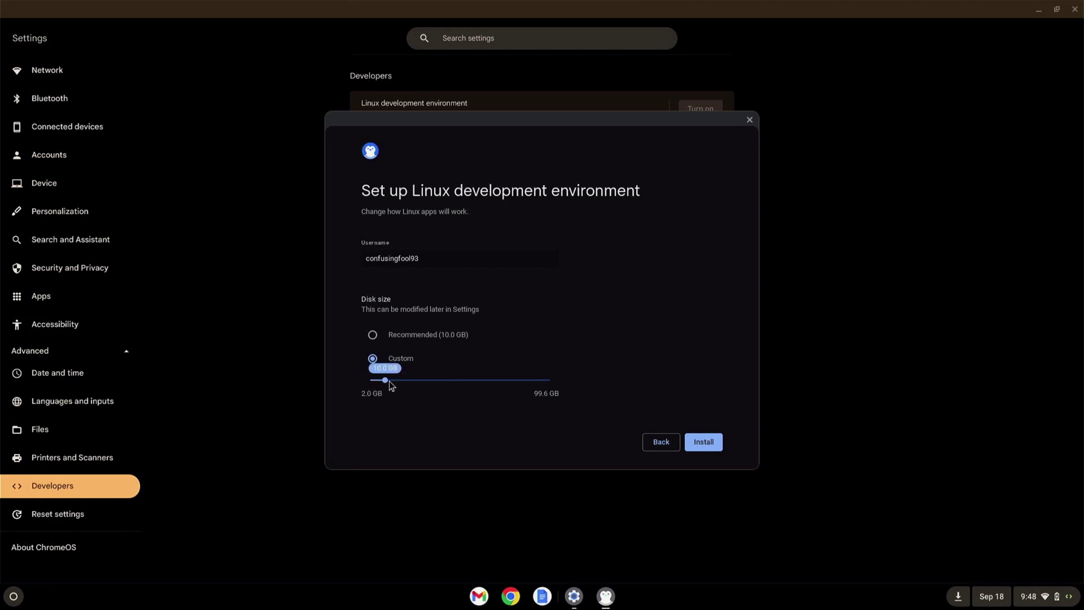
pyautogui.moveTo(392, 382); pyautogui.dragTo(476, 383)
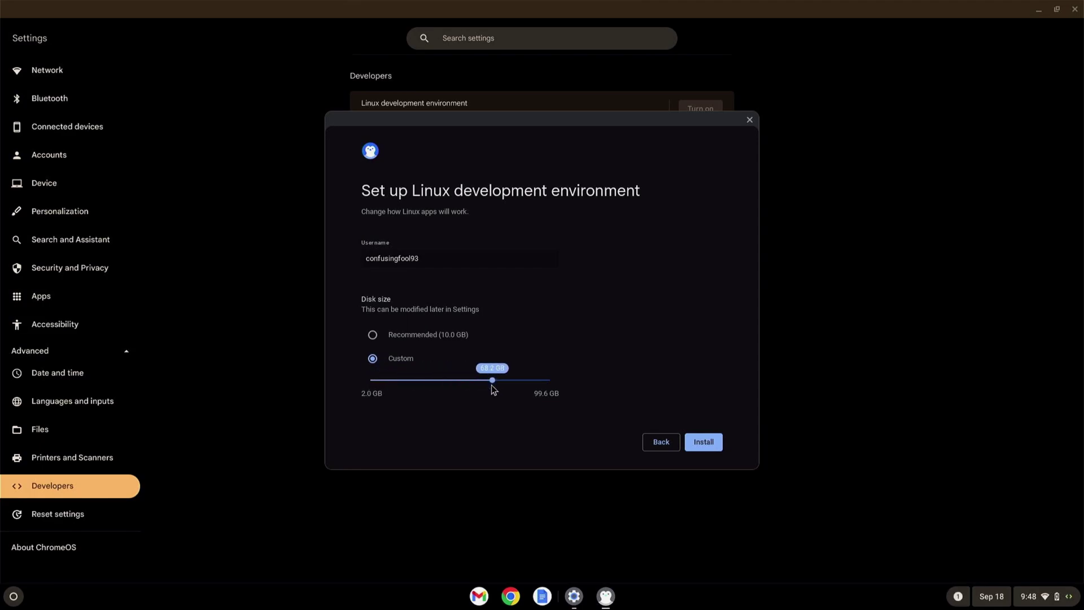
# - Start the Linux installation and let it run until the container setup error appears
pyautogui.click(700, 444)
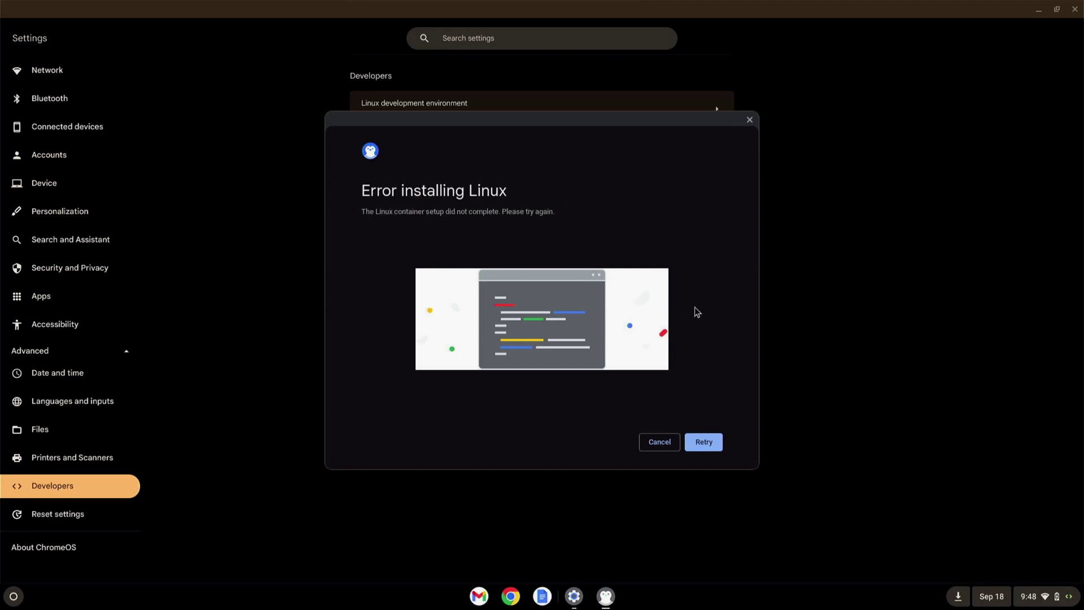
# - Dismiss the installation error and connect Wi-Fi to the HERP INC network
pyautogui.click(647, 444)
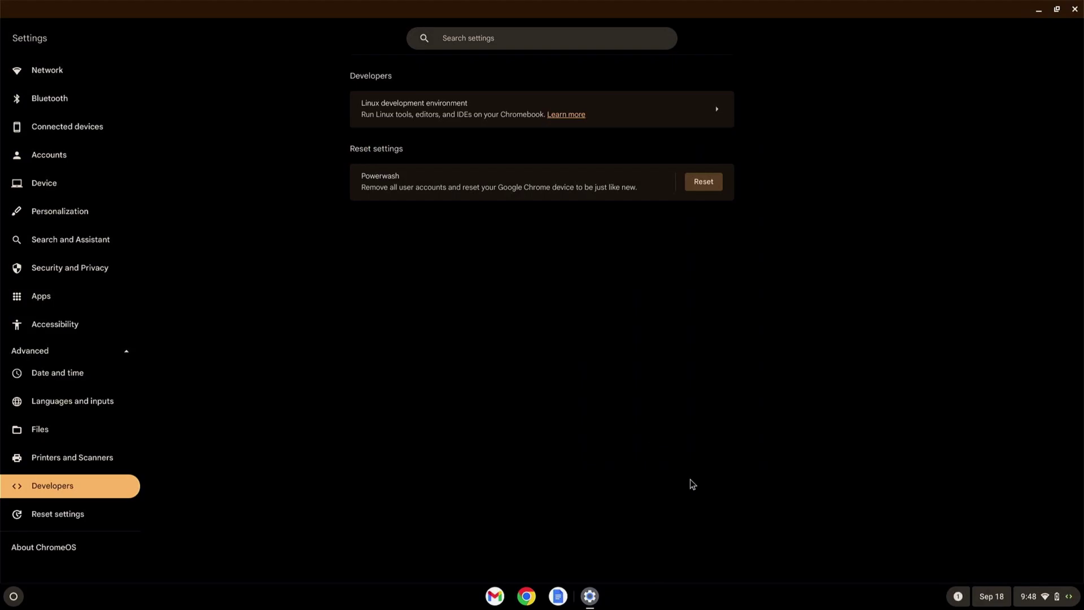
pyautogui.click(1032, 593)
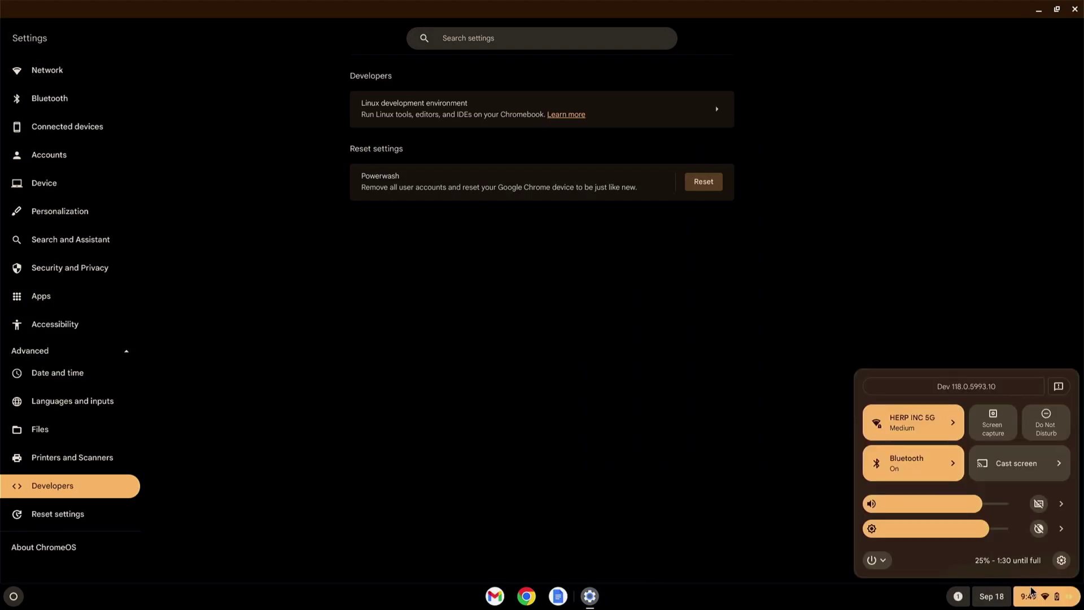
pyautogui.click(937, 426)
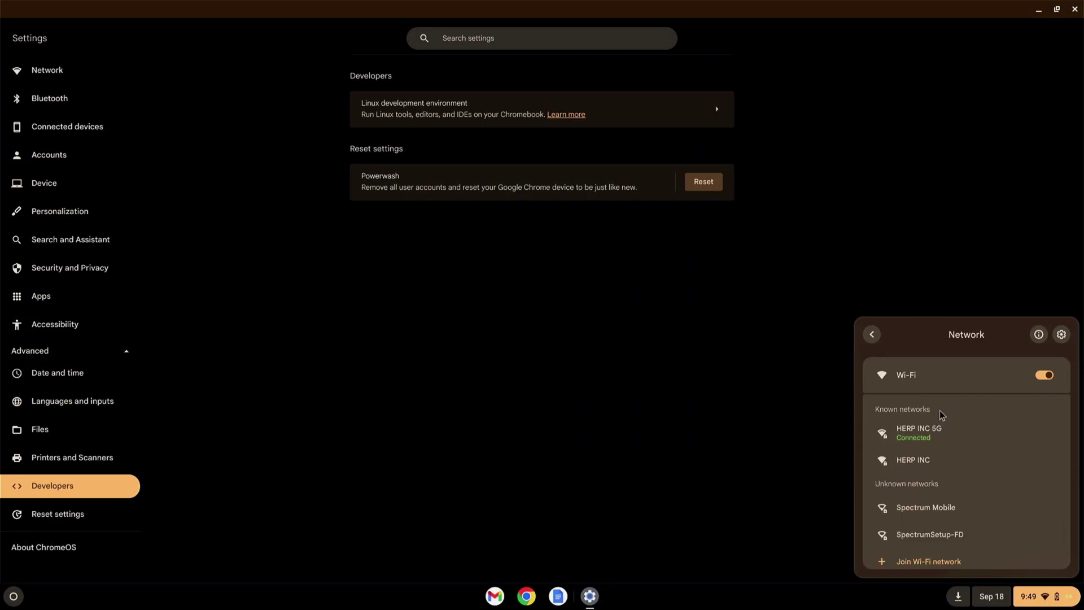
pyautogui.click(926, 463)
pyautogui.click(1039, 595)
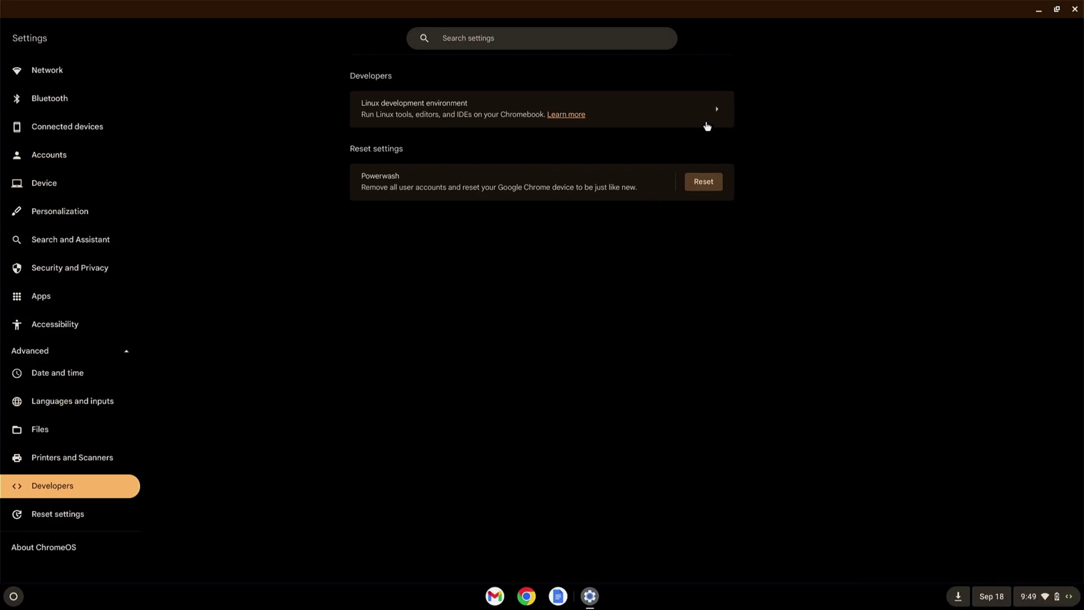
# - Delete the Linux development environment and start setting it up again
pyautogui.click(706, 125)
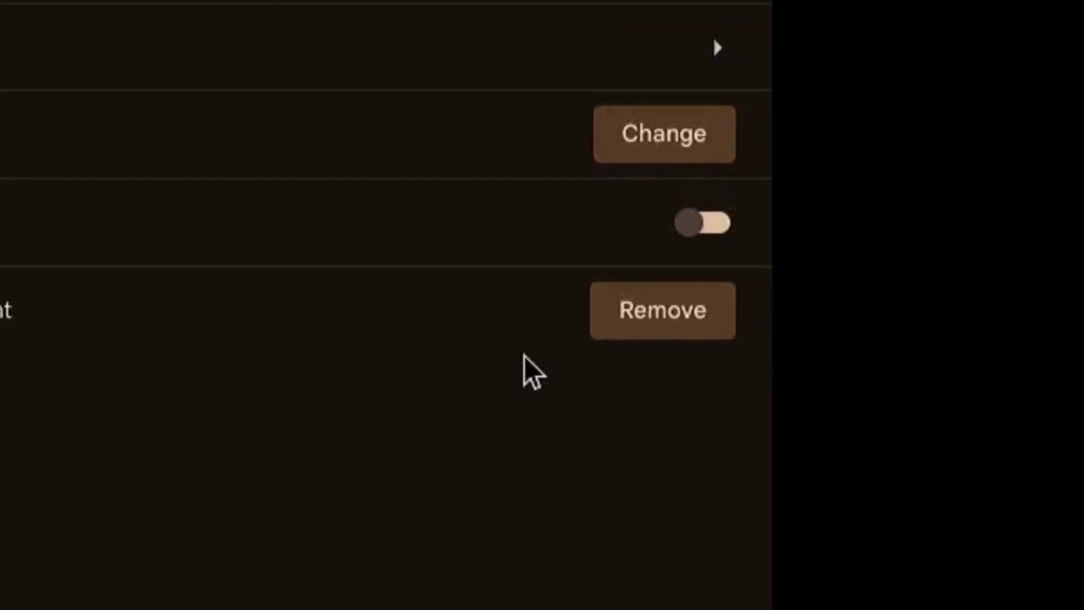
pyautogui.click(698, 300)
pyautogui.click(543, 369)
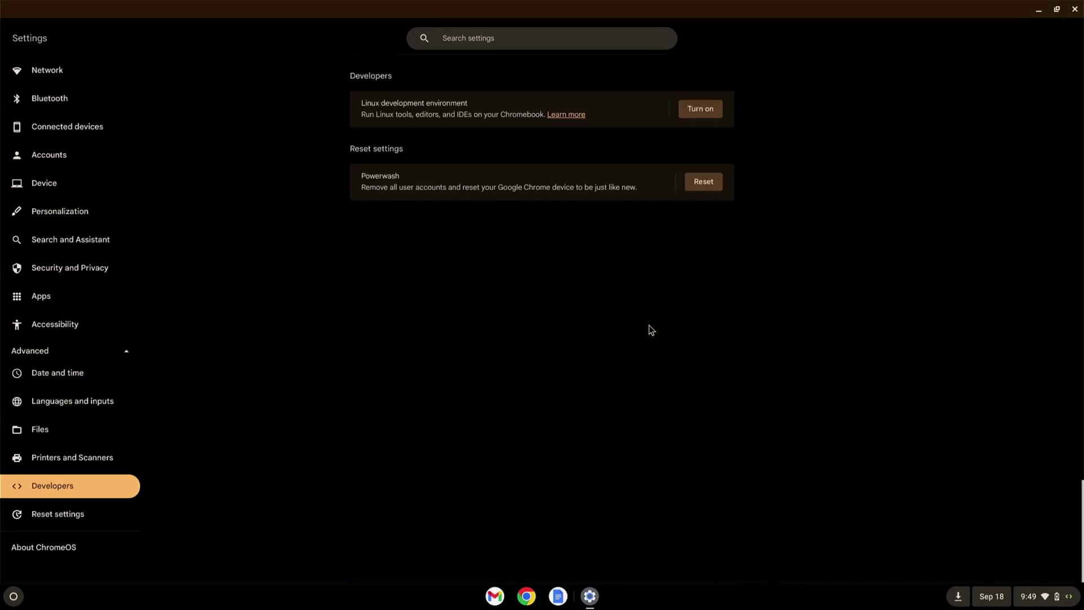
pyautogui.click(689, 113)
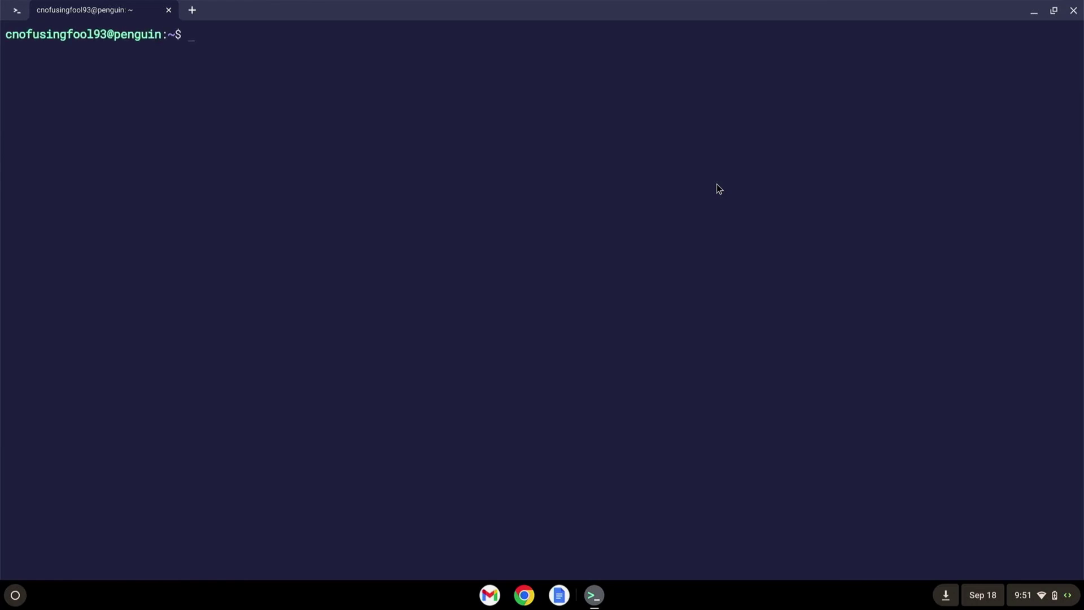
pyautogui.hotkey('ctrl', '=')
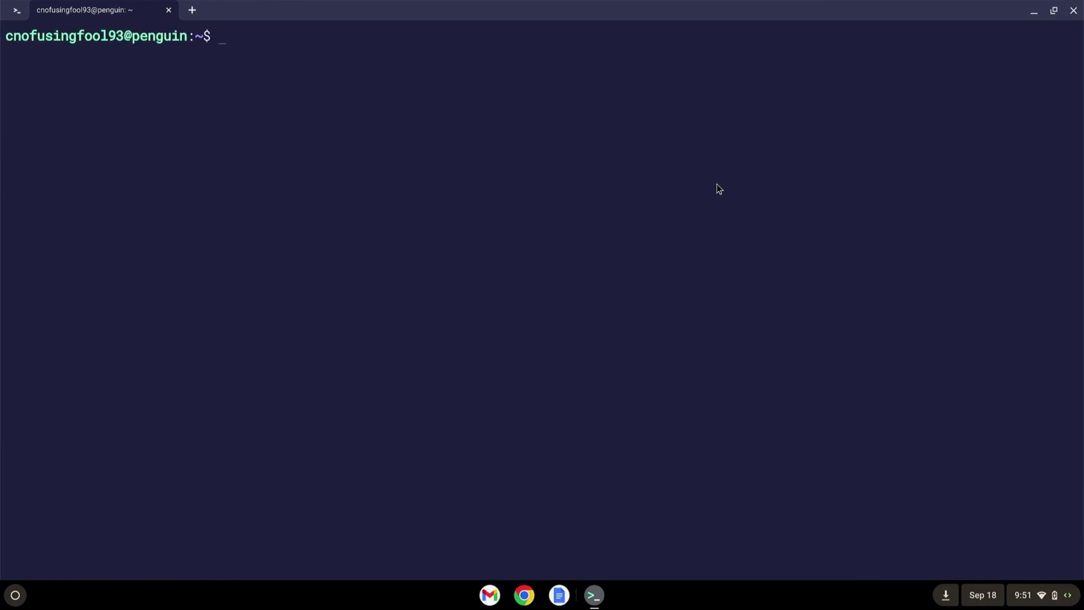
# - Enlarge the terminal font and run 'sudo apt update && sudo apt upgrade -y'
pyautogui.write('sudo apt ')
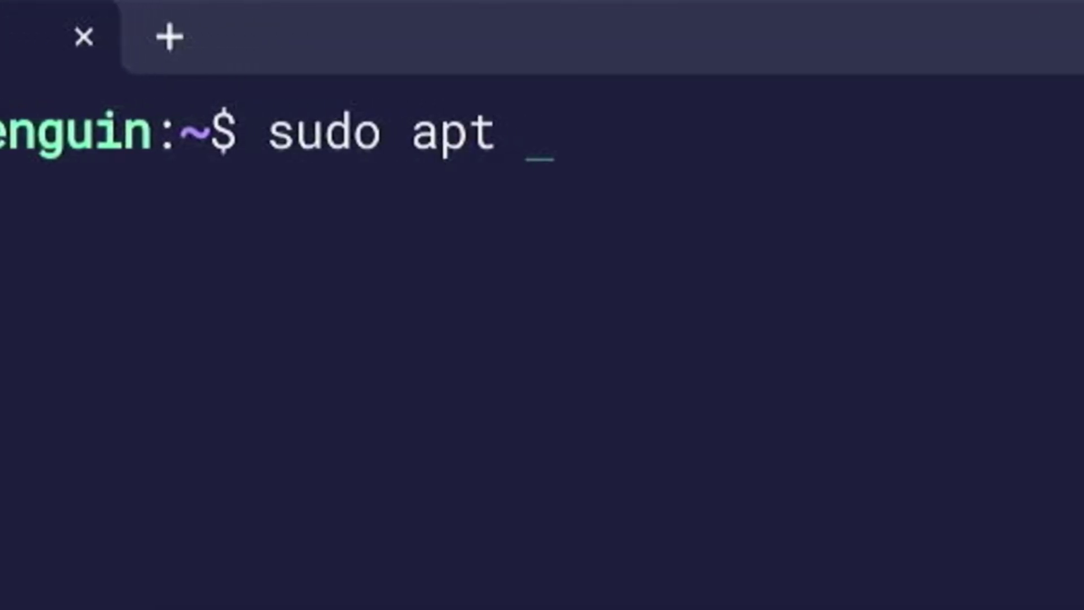
pyautogui.write('update &&')
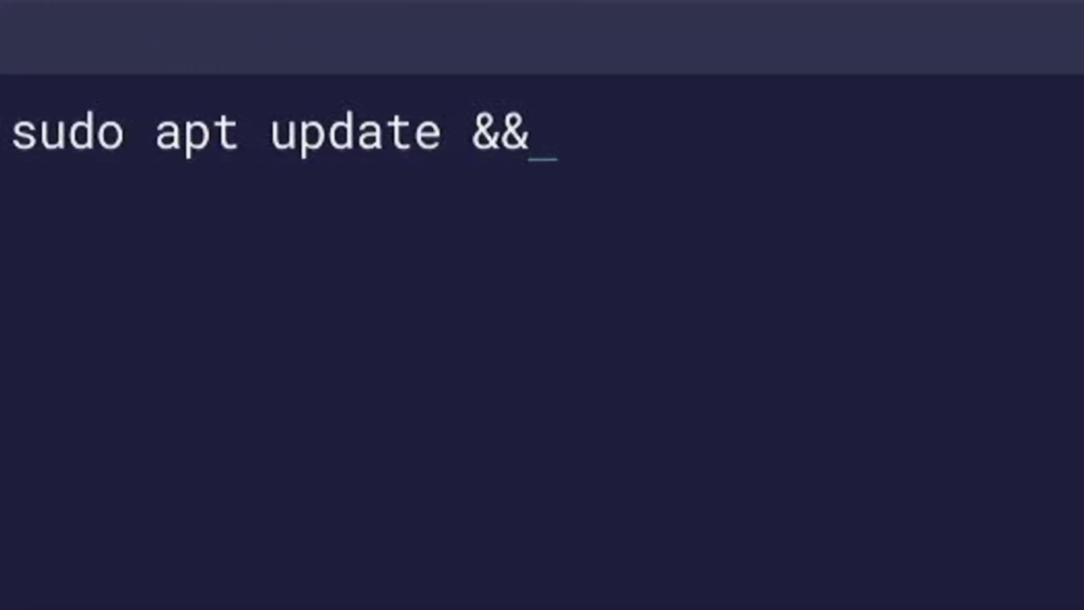
pyautogui.write(' sudo apt ')
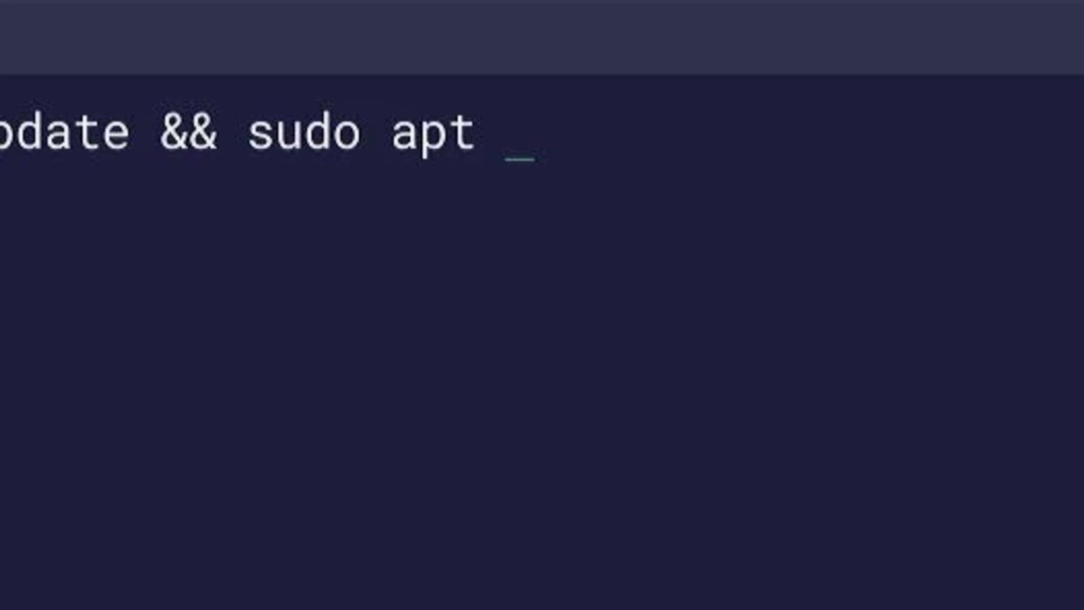
pyautogui.write('upgrade -y')
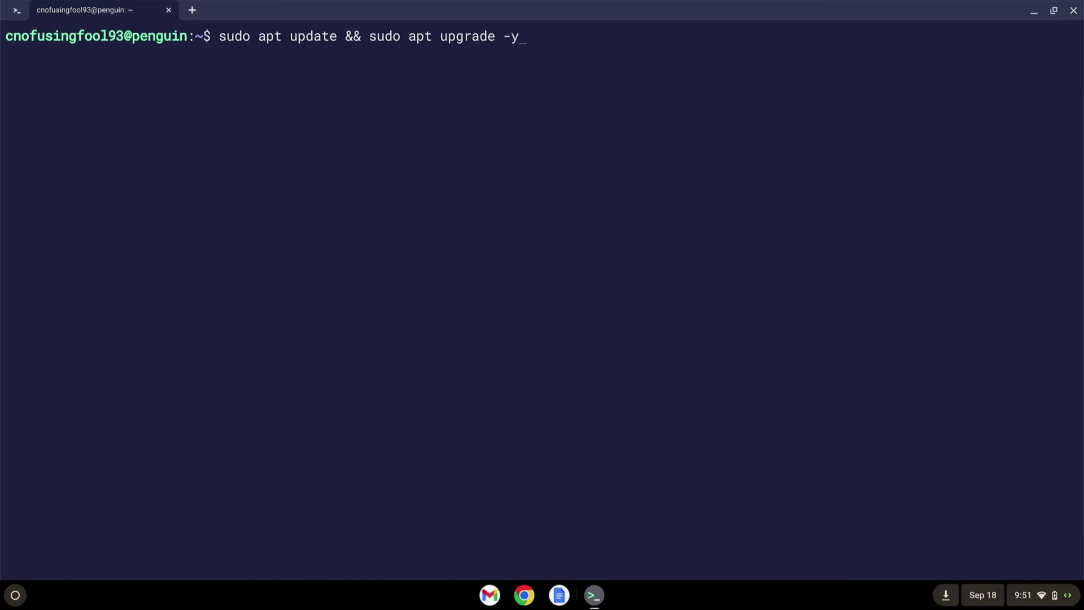
pyautogui.press('Return')
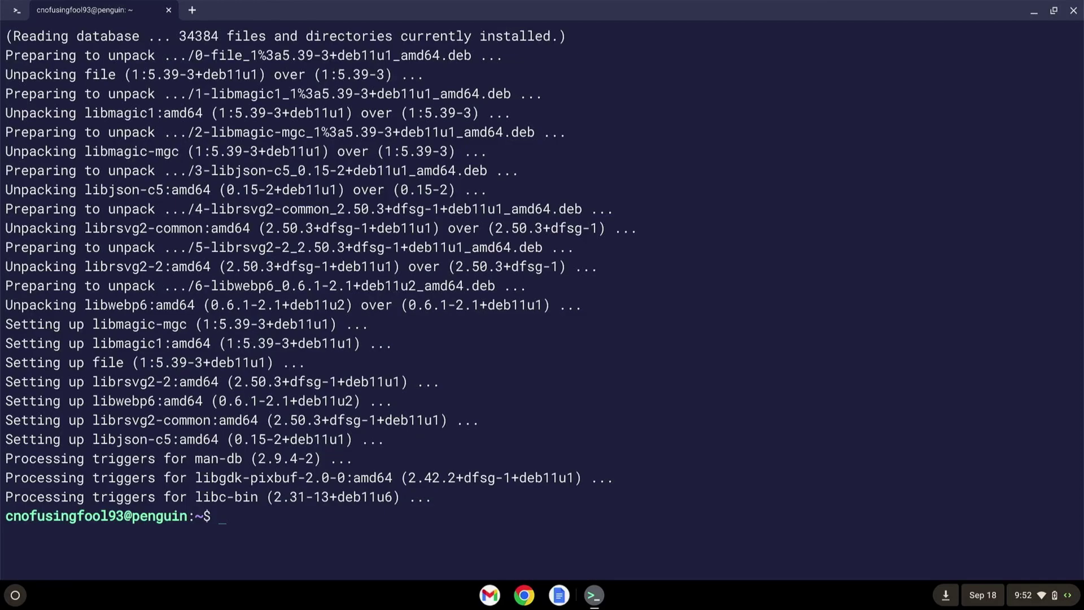
# - Clear the terminal and run 'uname -m', which reports x86_64
pyautogui.write('clear')
pyautogui.press('Return')
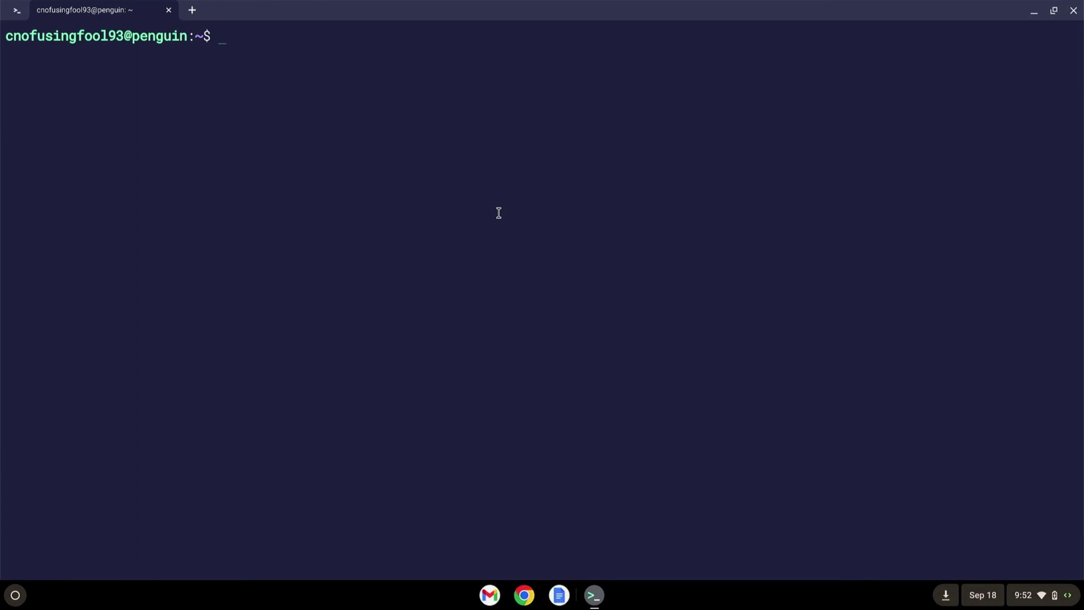
pyautogui.write('uname =')
pyautogui.press('BackSpace')
pyautogui.write('-m')
pyautogui.press('Return')
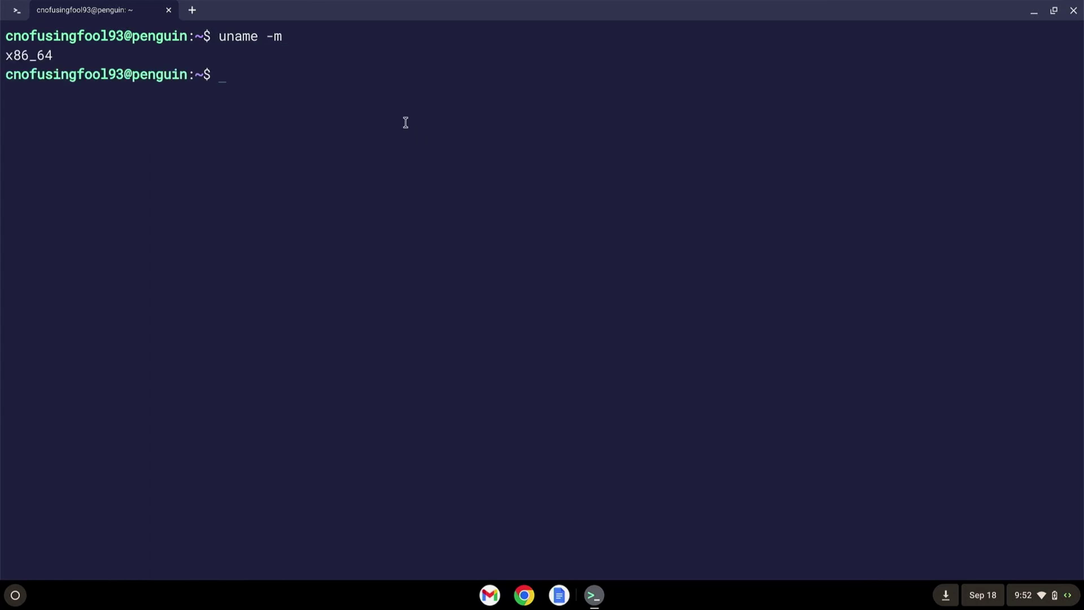
# - Copy the x86_64 output and cancel the stray 'aarch64' line
pyautogui.doubleClick(25, 54)
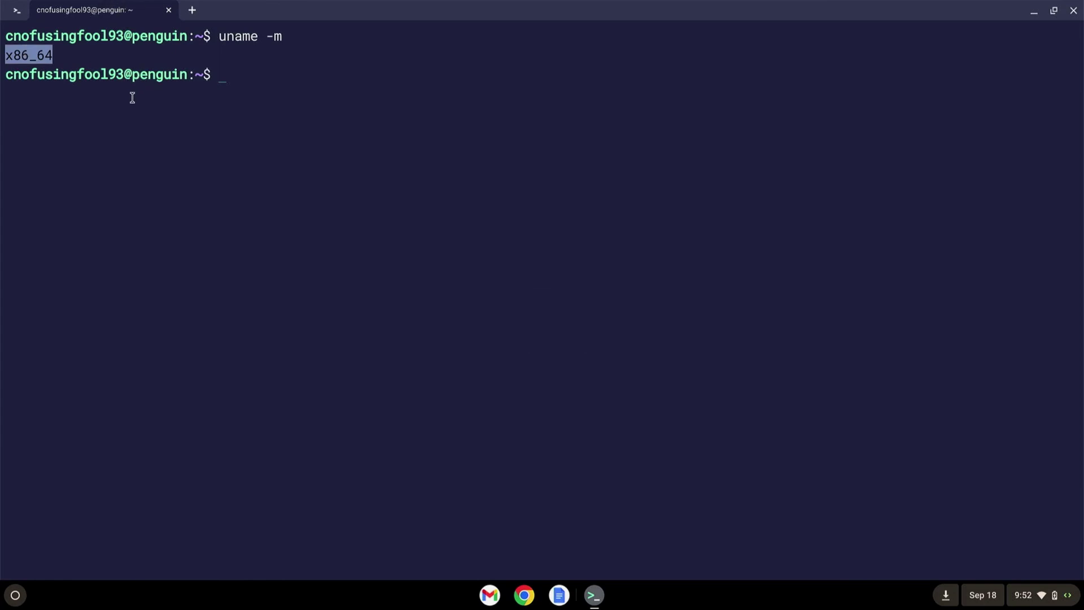
pyautogui.write('aarch')
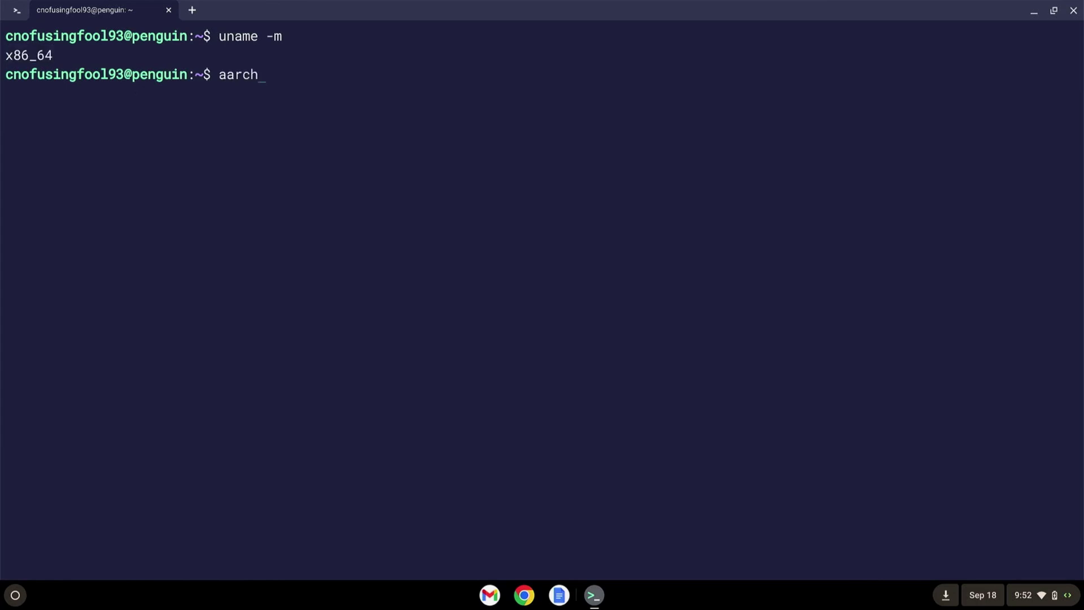
pyautogui.write('64')
pyautogui.hotkey('ctrl', 'c')
# - Clear the terminal and run 'sudo apt install build-essential -y'
pyautogui.write('clear')
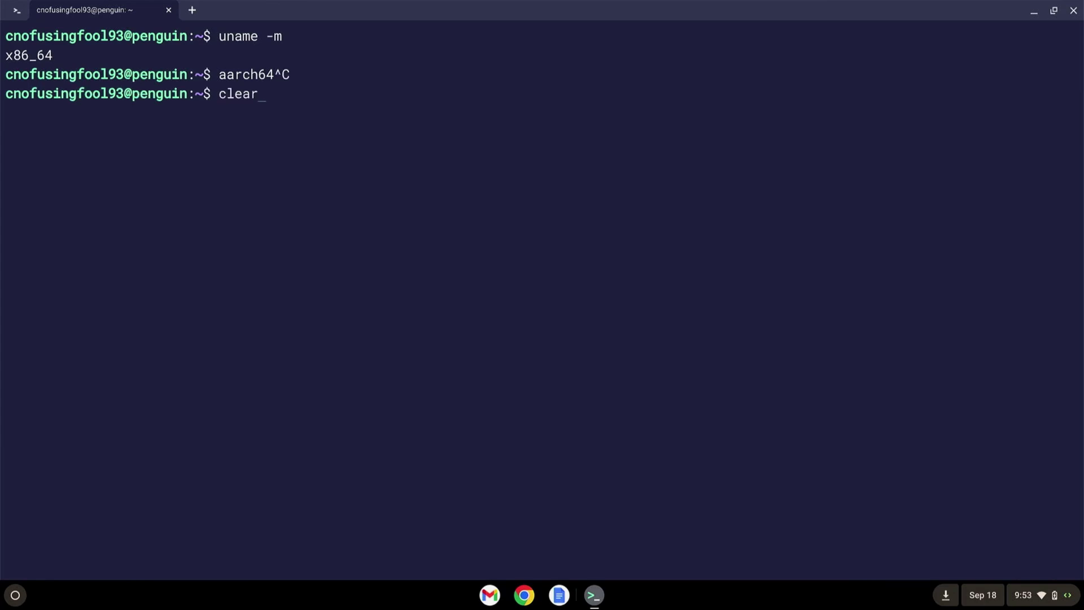
pyautogui.press('Return')
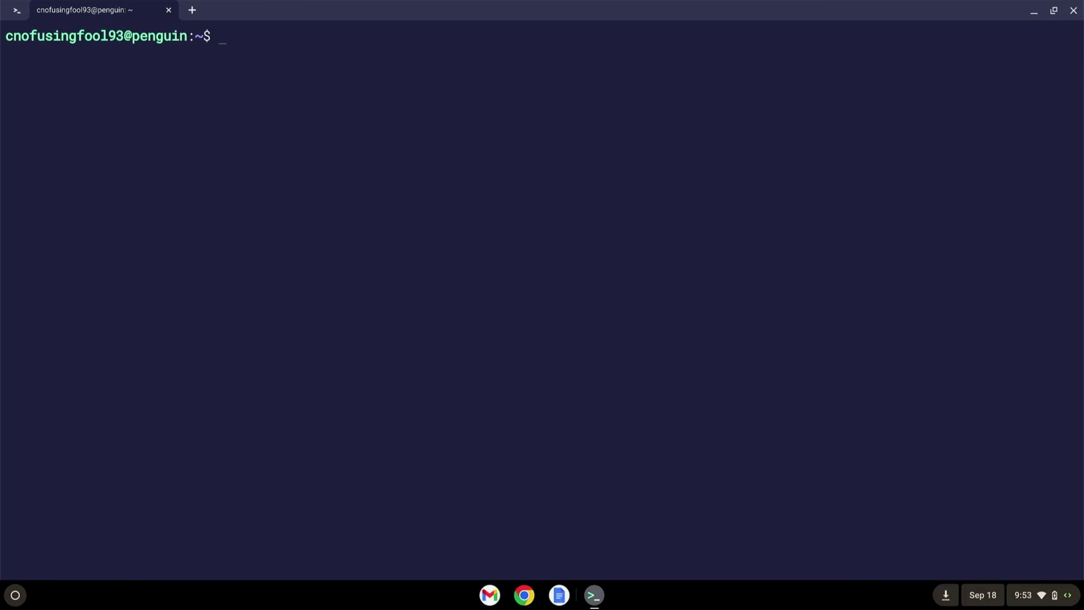
pyautogui.write('sudo apt install b')
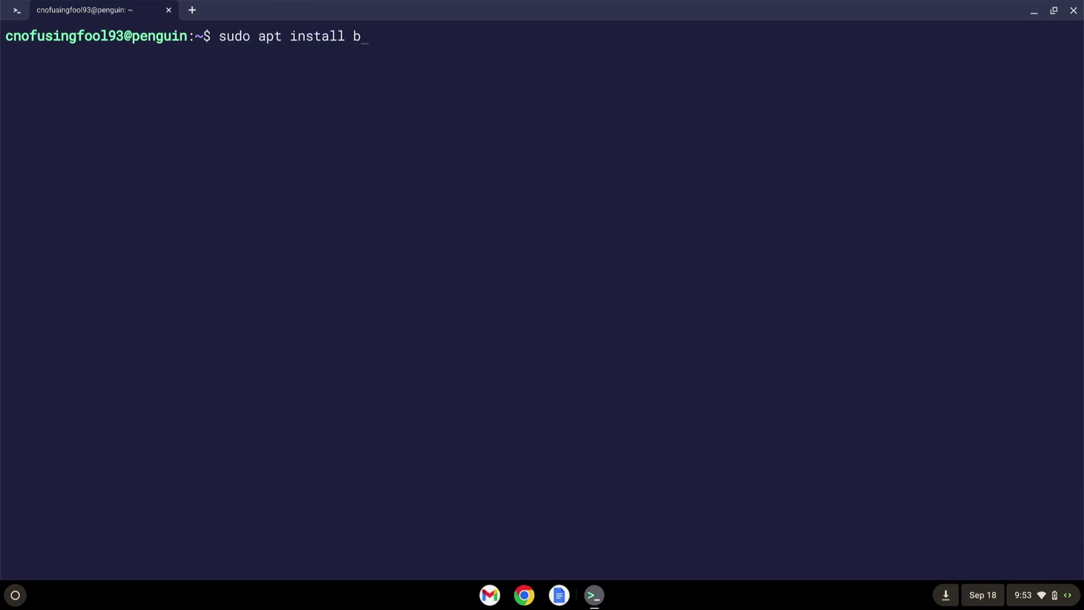
pyautogui.write('uild-e')
pyautogui.press('Tab')
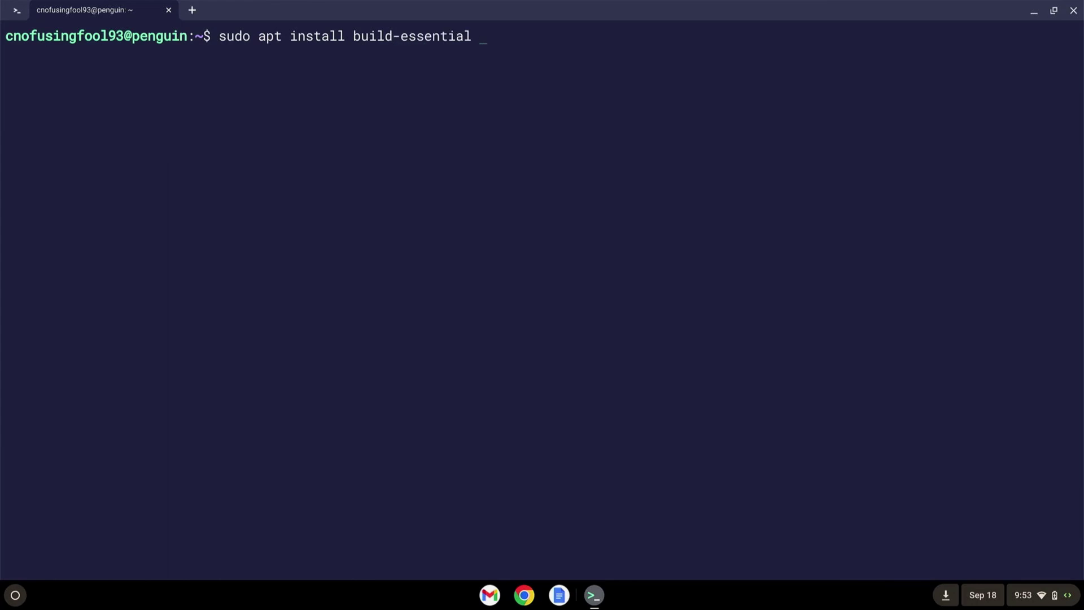
pyautogui.write('-y')
pyautogui.press('Return')
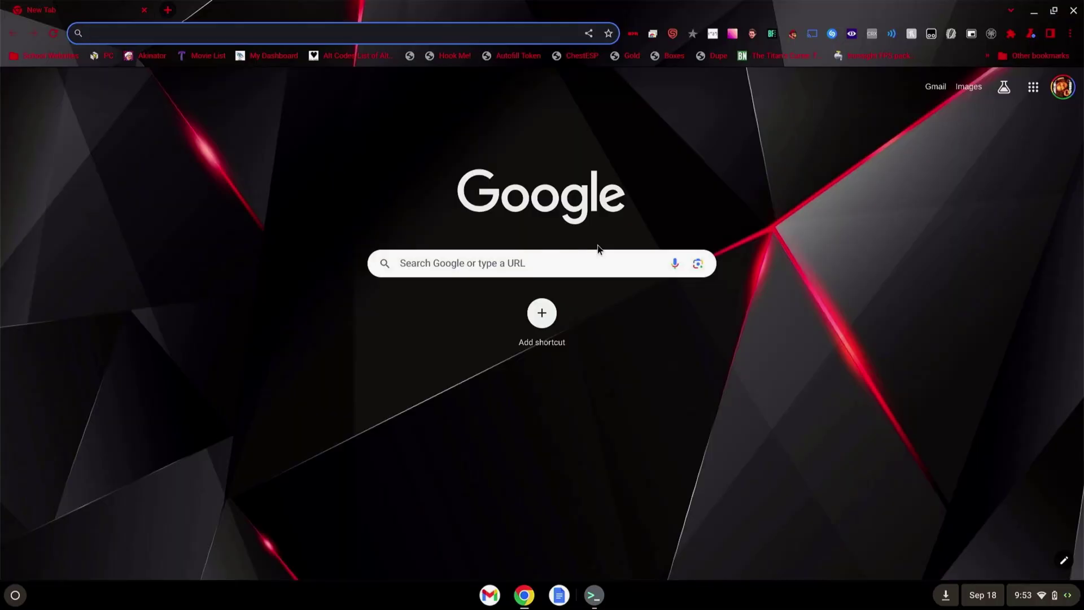
# - Download the Linux Steam installer steam_latest.deb from store.steampowered.com into Downloads
pyautogui.write('store.steampowered.com')
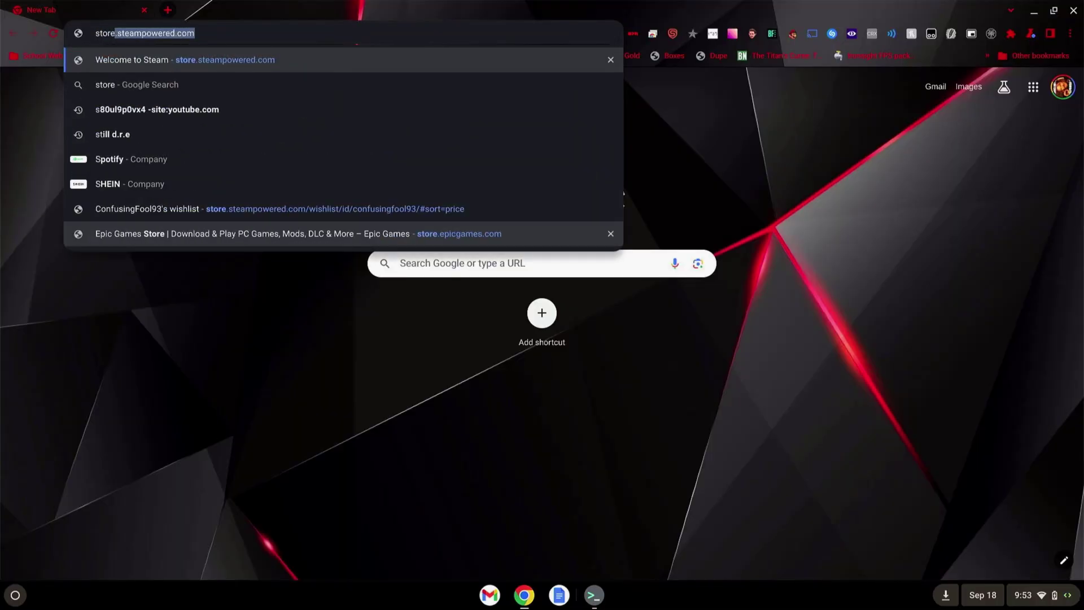
pyautogui.press('Return')
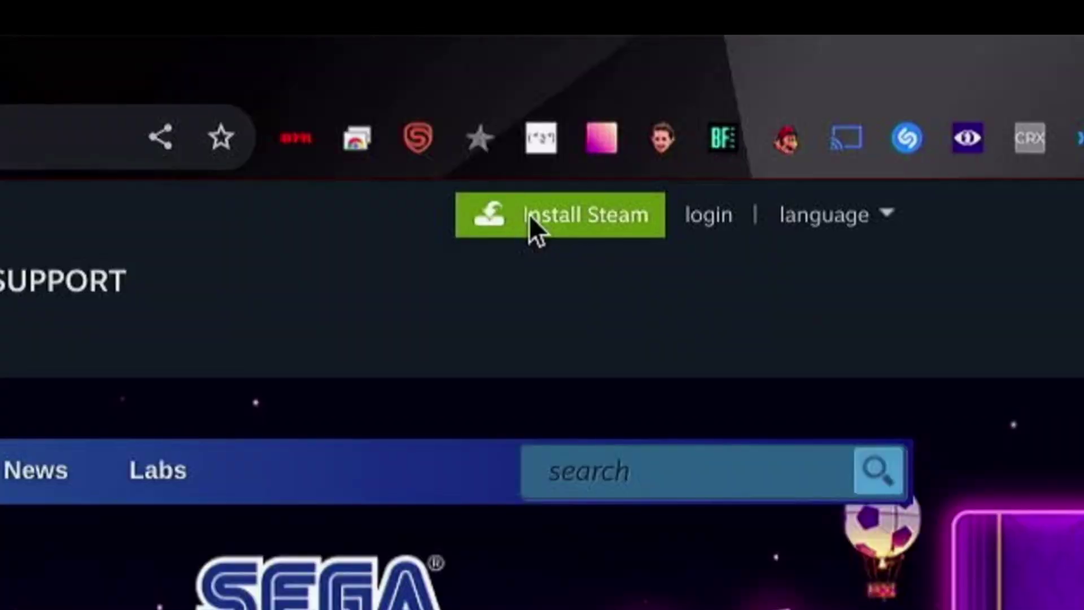
pyautogui.click(531, 219)
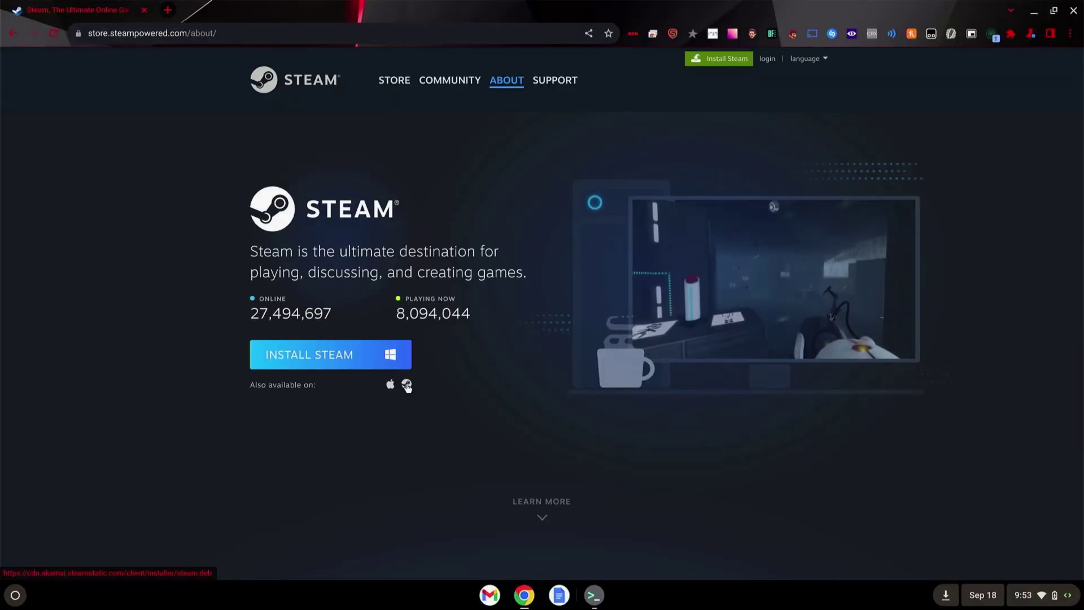
pyautogui.click(407, 385)
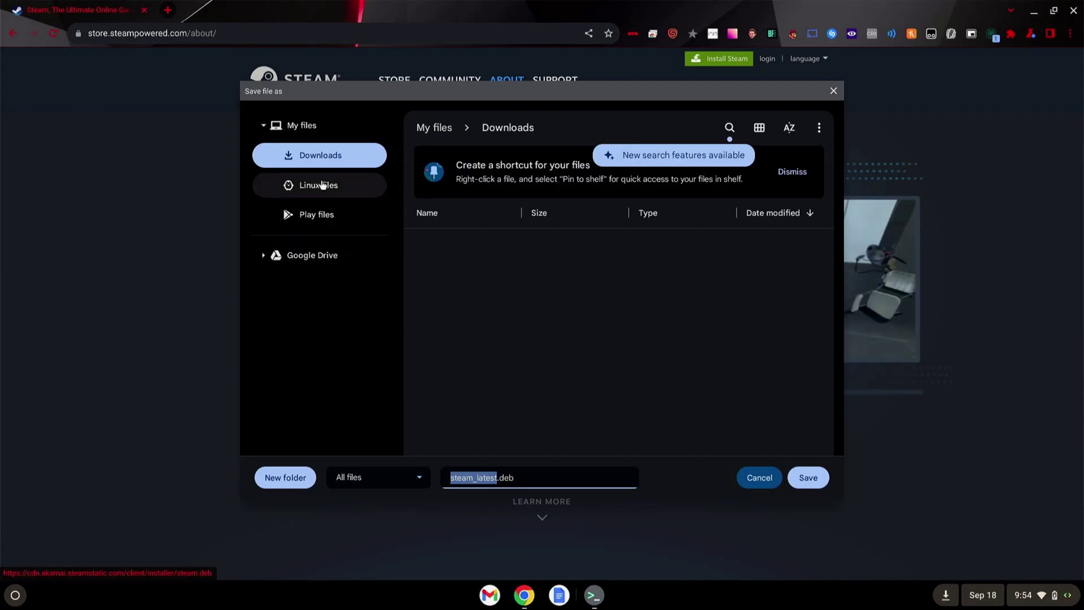
pyautogui.click(813, 477)
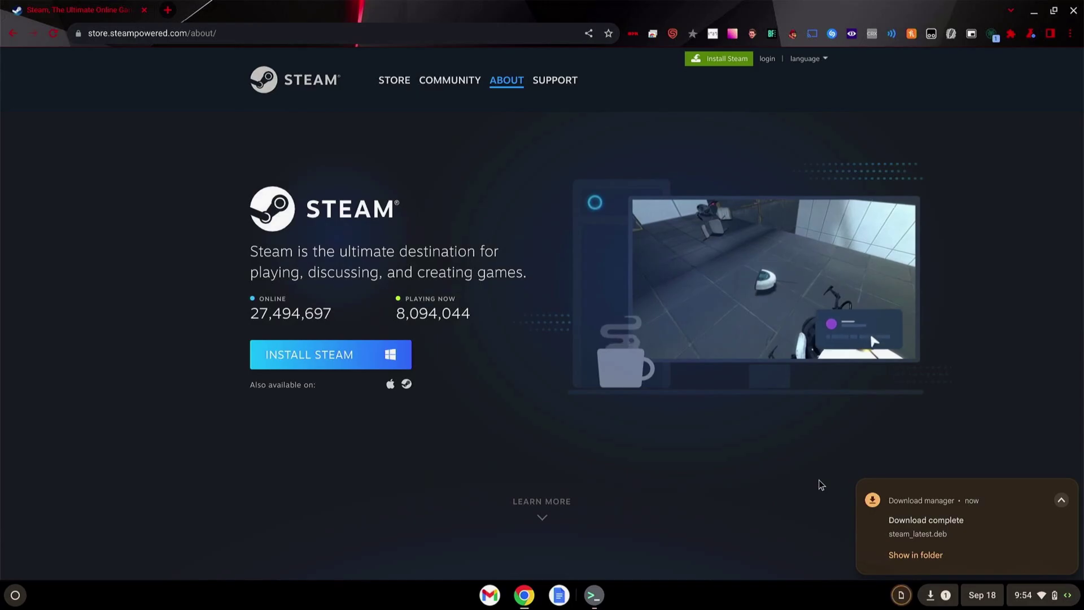
pyautogui.hotkey('alt', 'Tab')
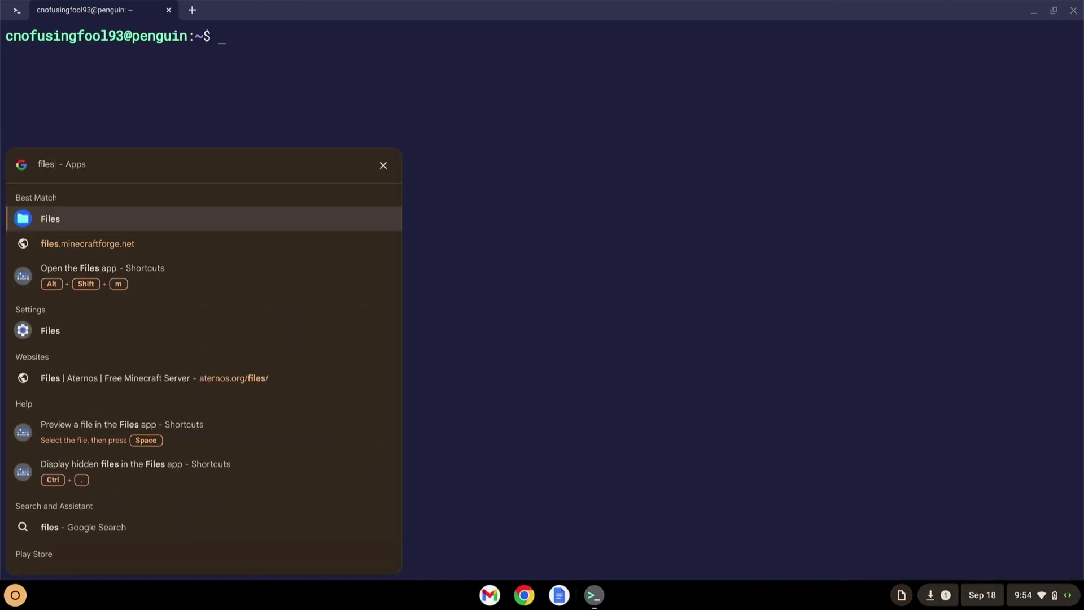
# - Install steam_latest.deb from Downloads as a Linux app, then close Files
pyautogui.press('Return')
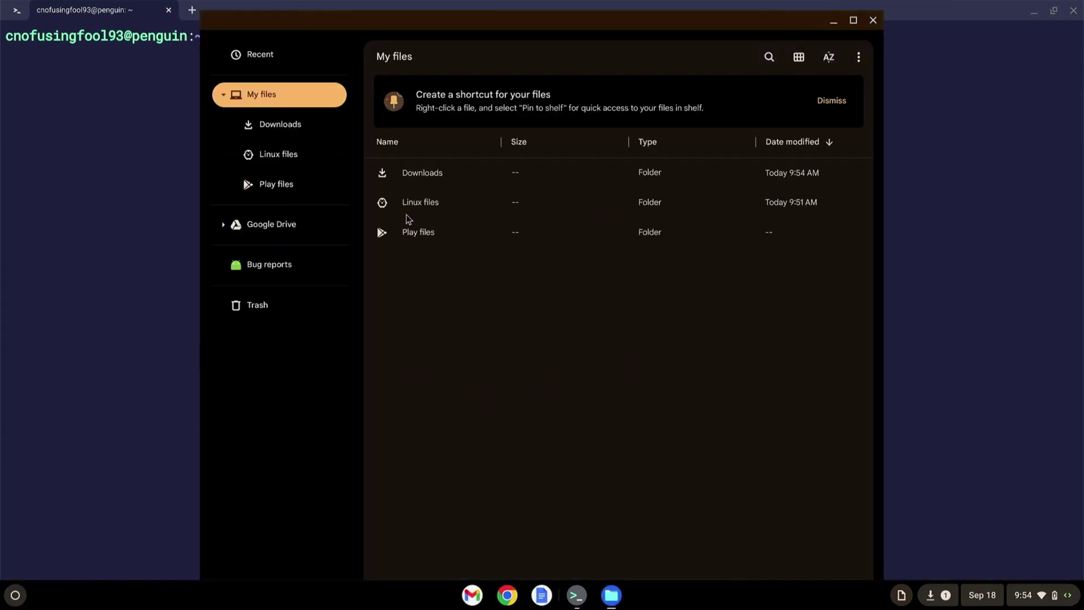
pyautogui.doubleClick(422, 175)
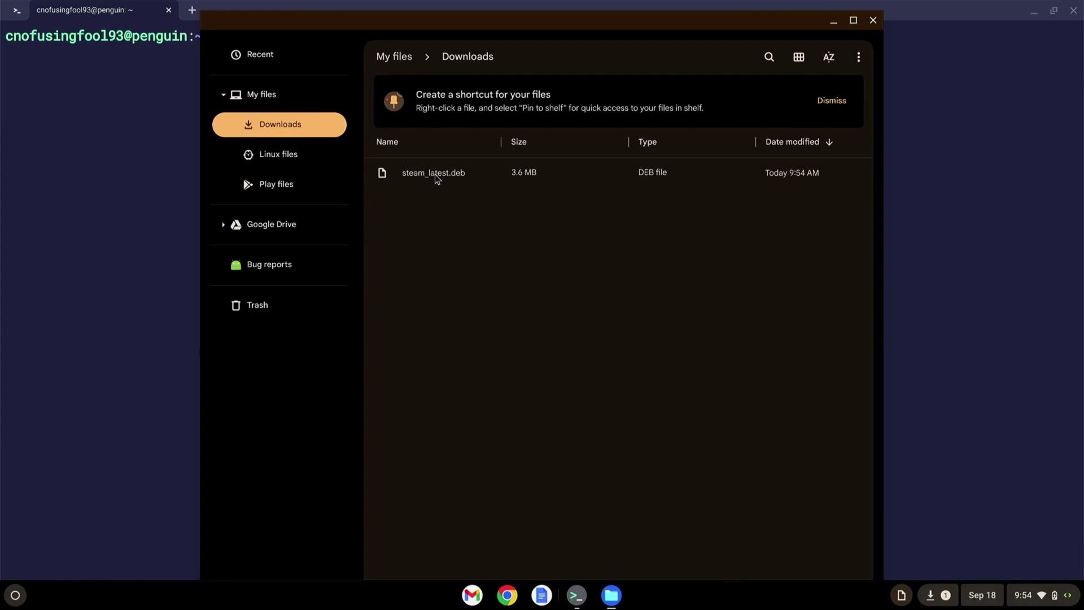
pyautogui.rightClick(435, 174)
pyautogui.click(480, 192)
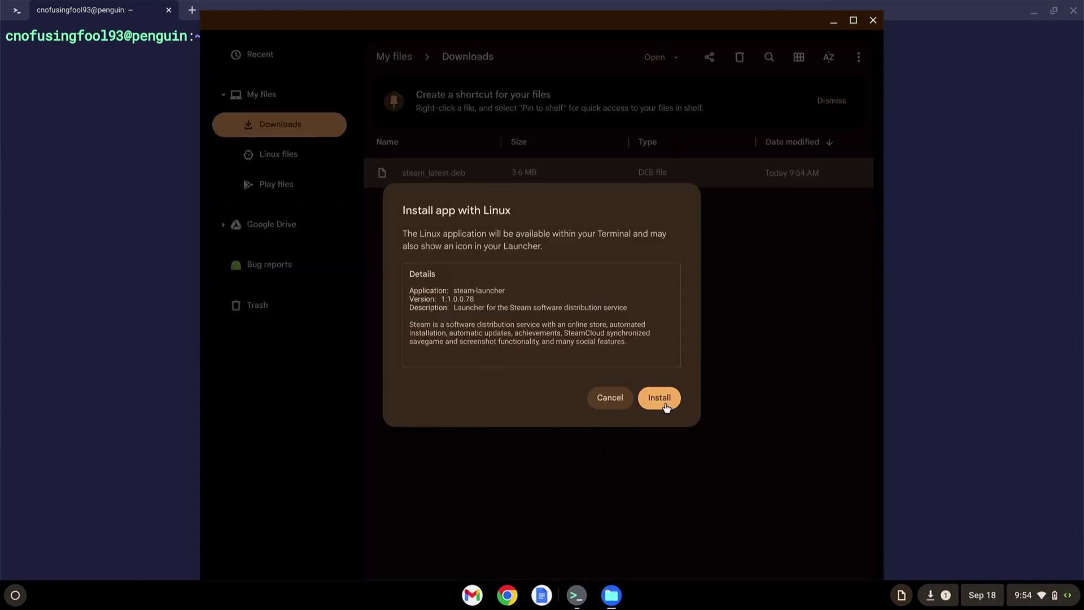
pyautogui.click(666, 397)
pyautogui.click(662, 391)
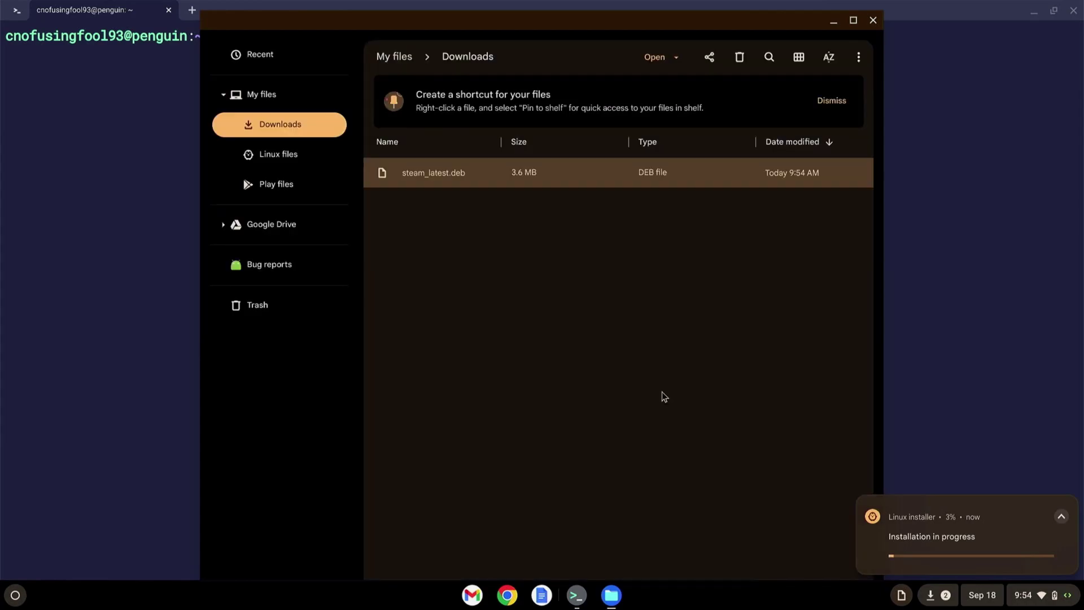
pyautogui.click(873, 20)
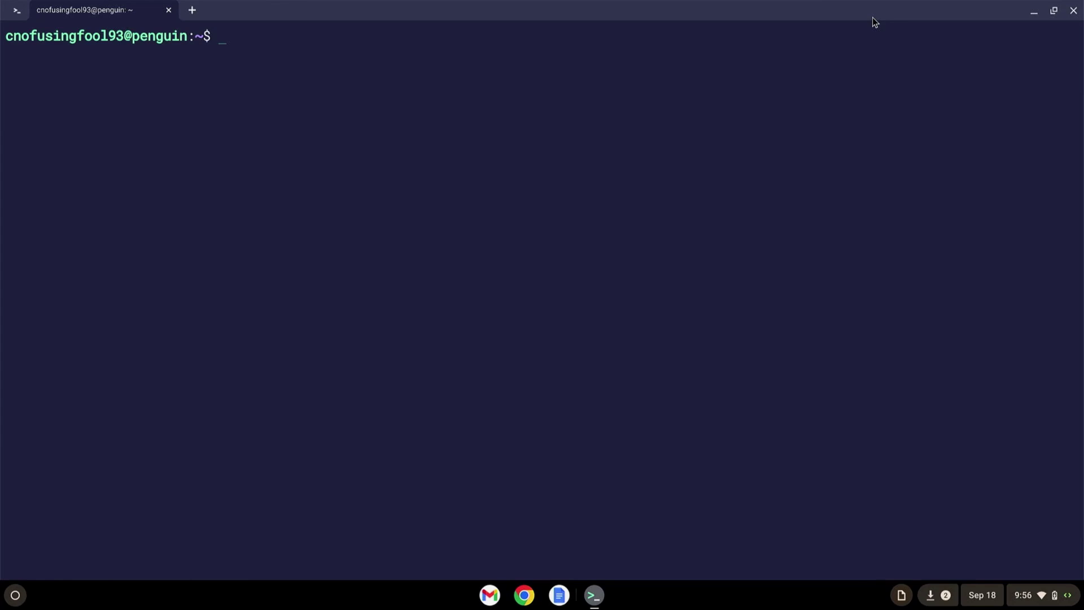
# - Launch Steam by searching 'steam' in the app launcher
pyautogui.press('super')
pyautogui.write('steam')
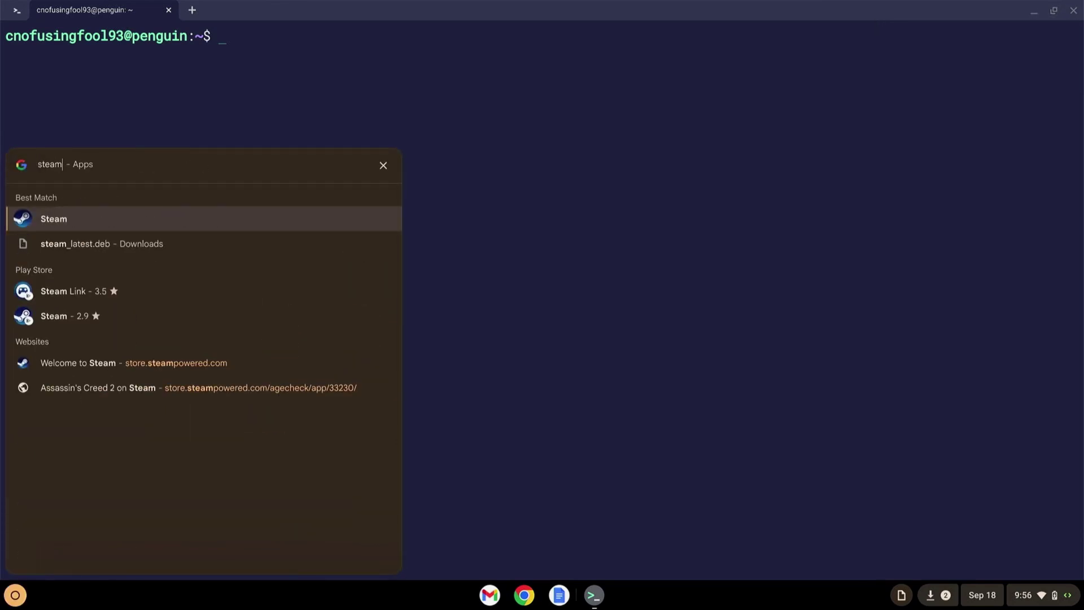
pyautogui.press('Return')
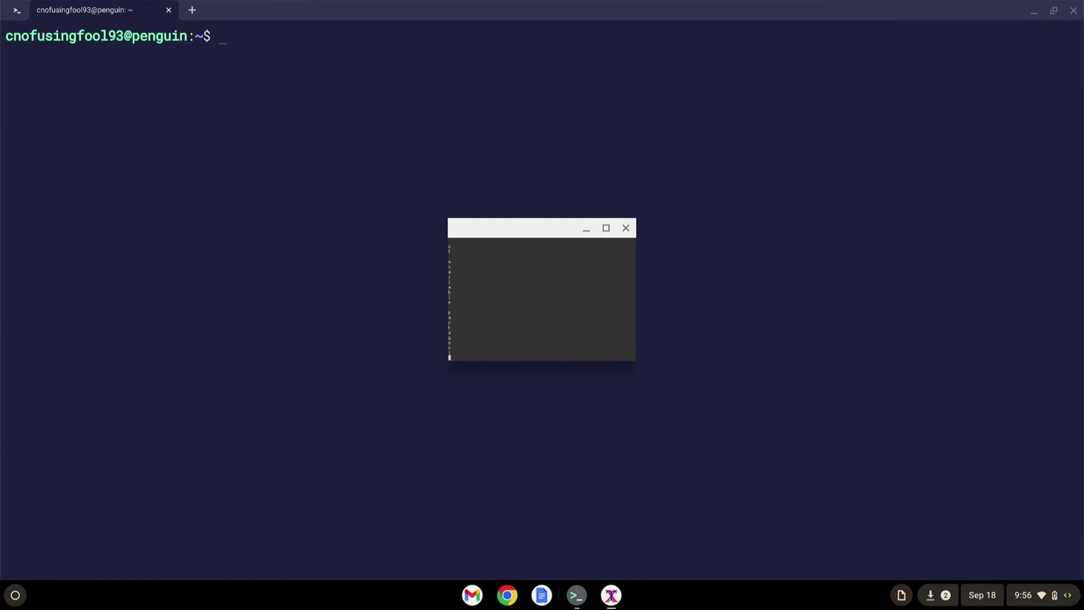
# - Install Steam's required extra packages in XTerm, answering 'y', then close the setup window
pyautogui.moveTo(538, 229); pyautogui.dragTo(362, 120)
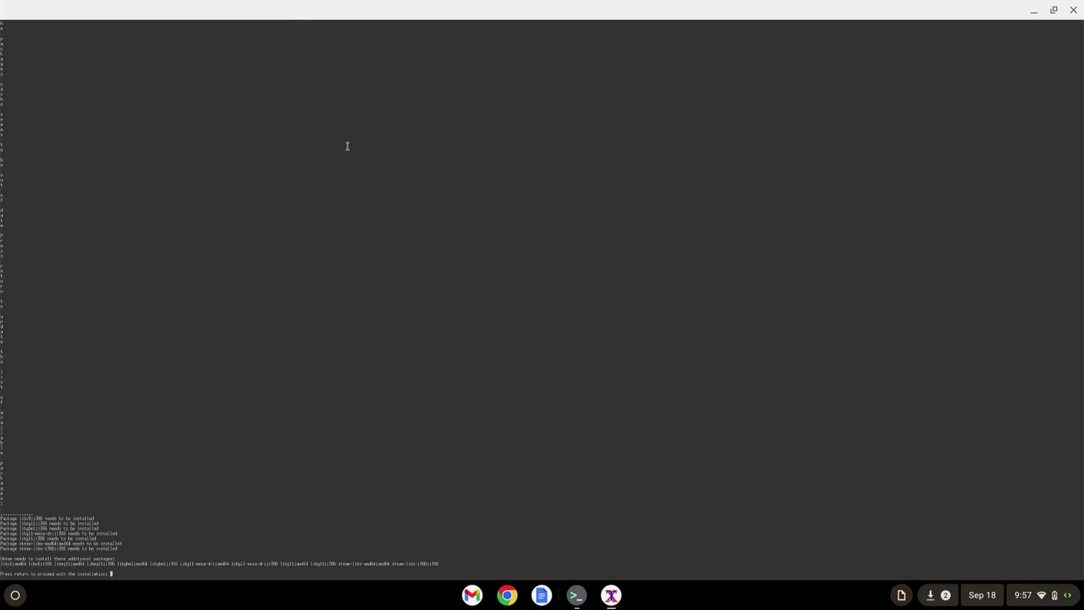
pyautogui.press('Return')
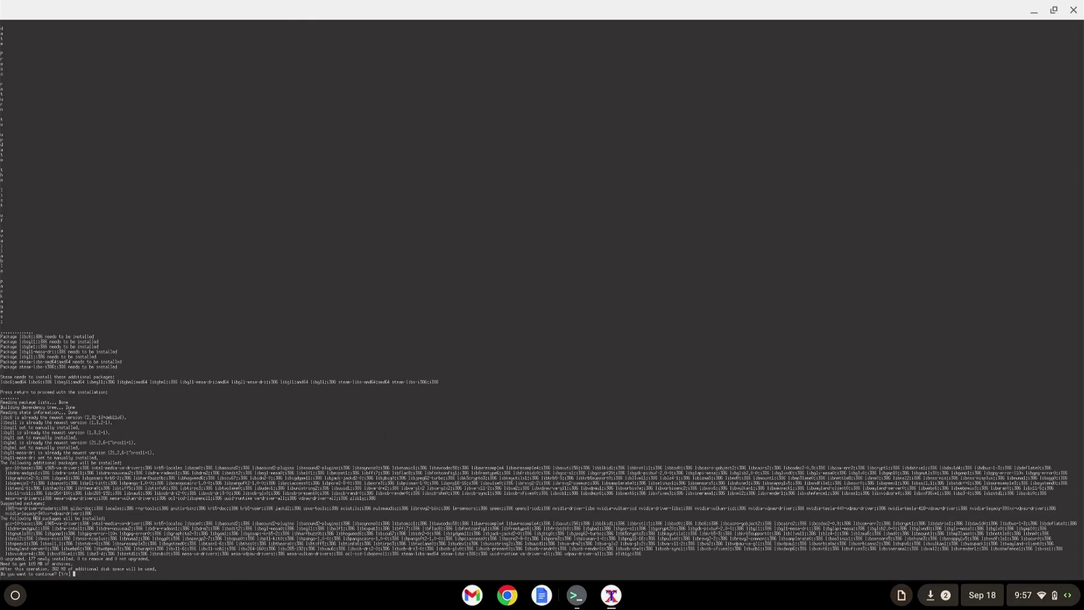
pyautogui.write('y')
pyautogui.press('Return')
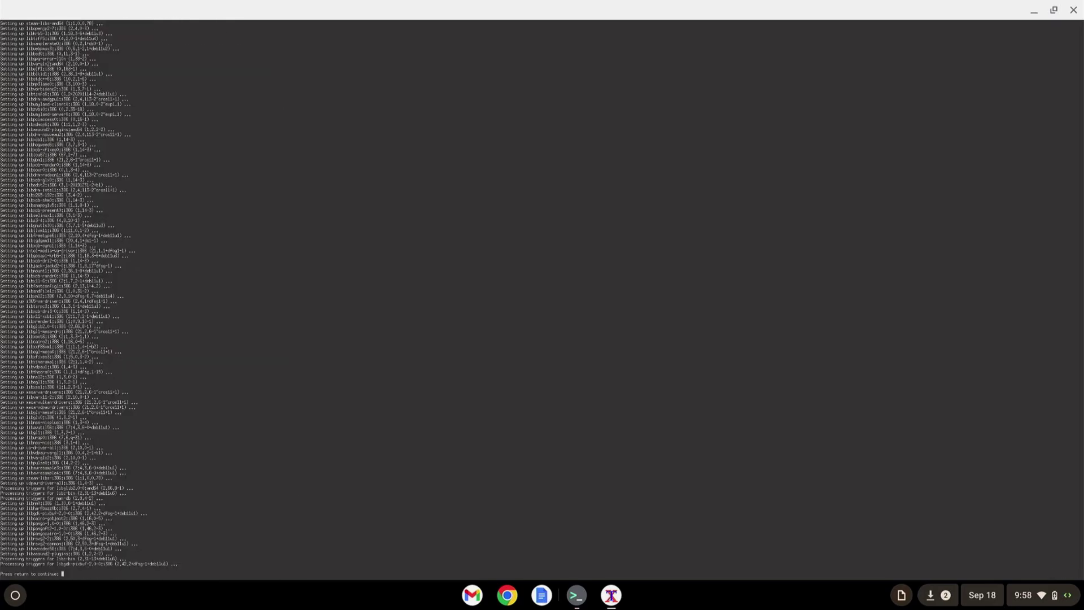
pyautogui.press('Return')
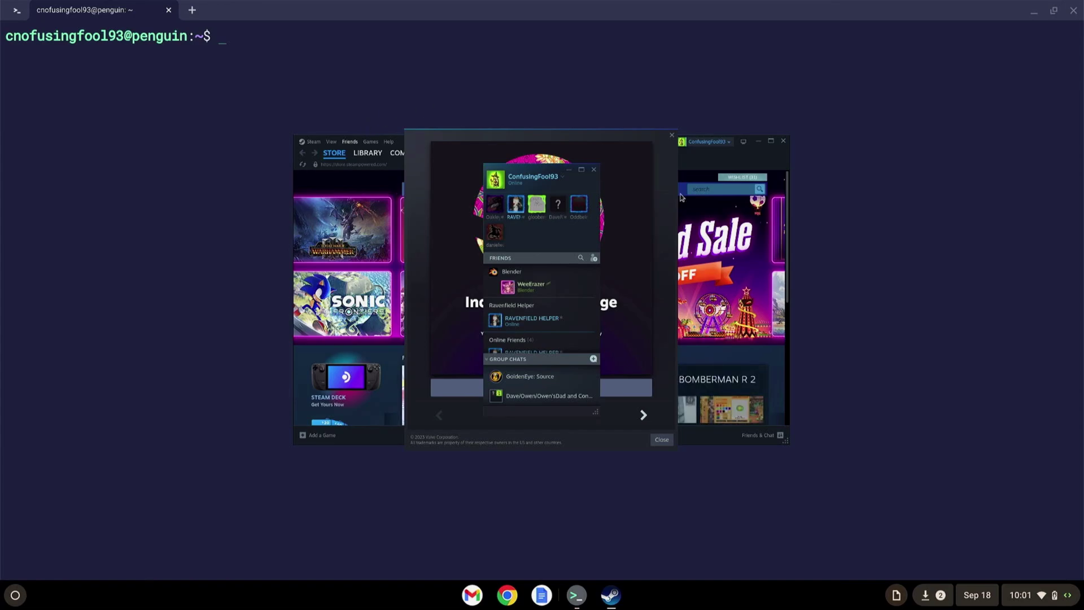
# - Close the friends list and Indonesian Language announcement, then exit and close the Linux terminal
pyautogui.click(593, 170)
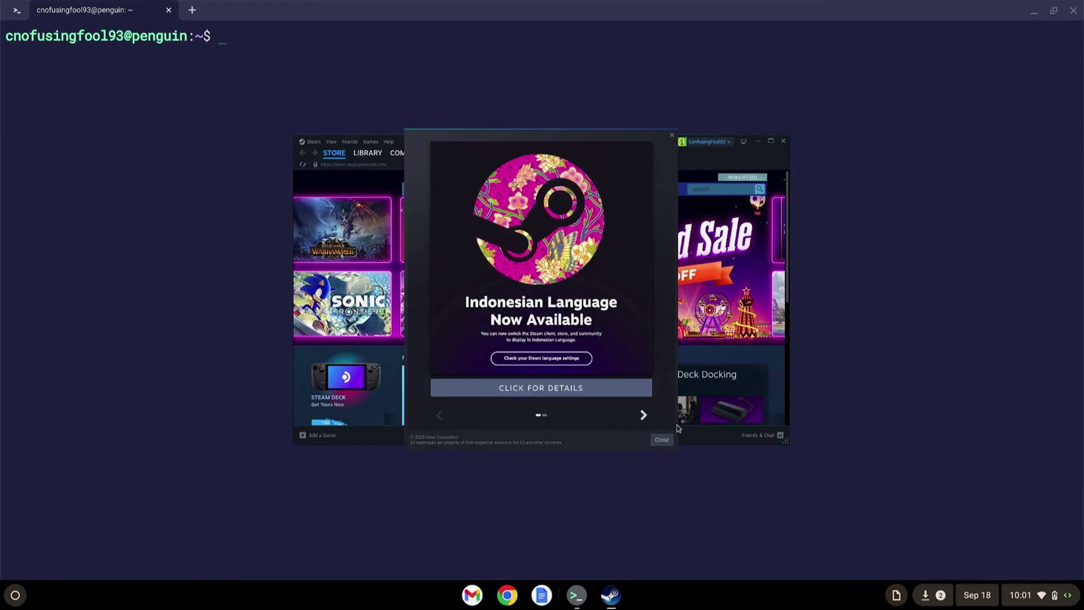
pyautogui.click(663, 440)
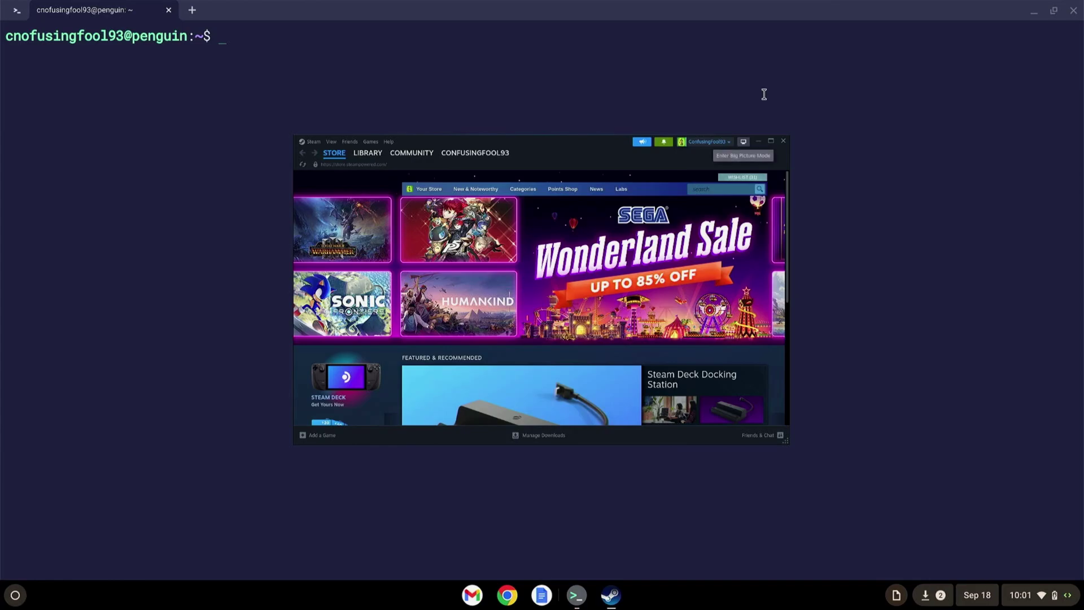
pyautogui.click(768, 57)
pyautogui.write('exit')
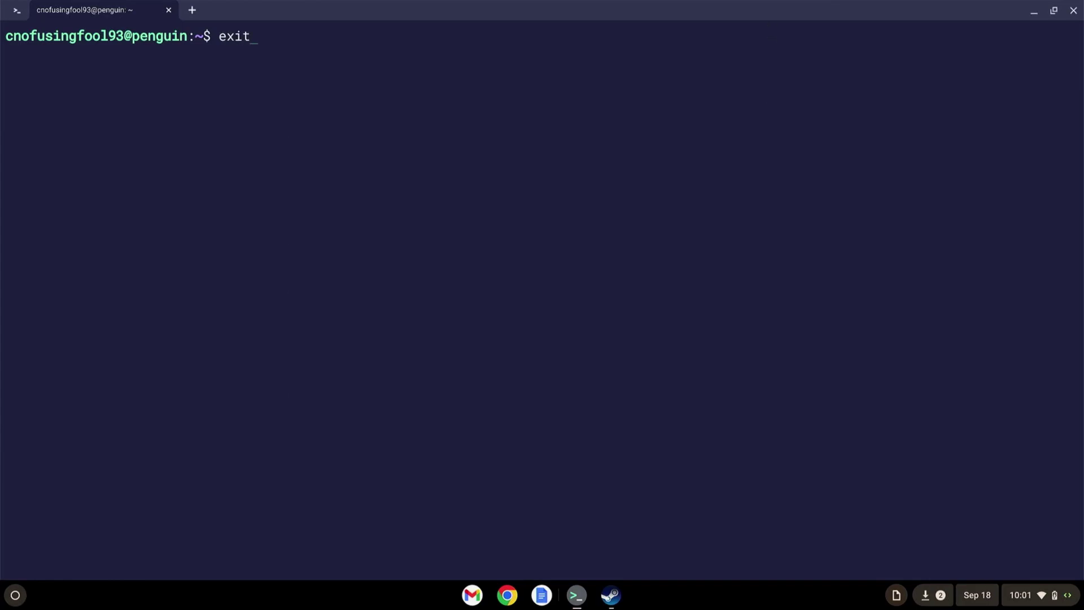
pyautogui.press('Return')
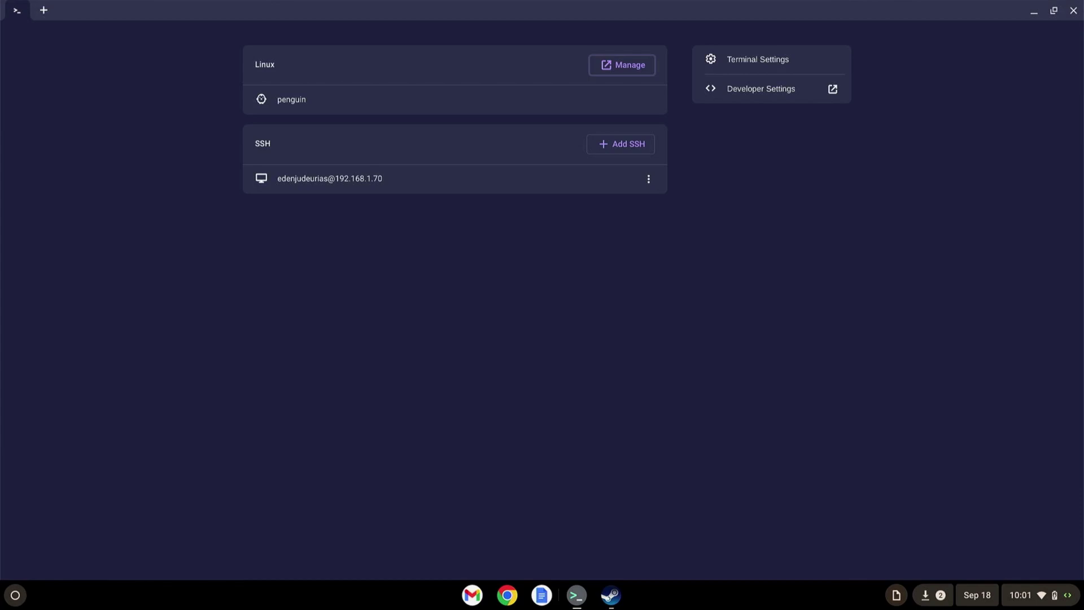
pyautogui.hotkey('ctrl', 'shift', 'w')
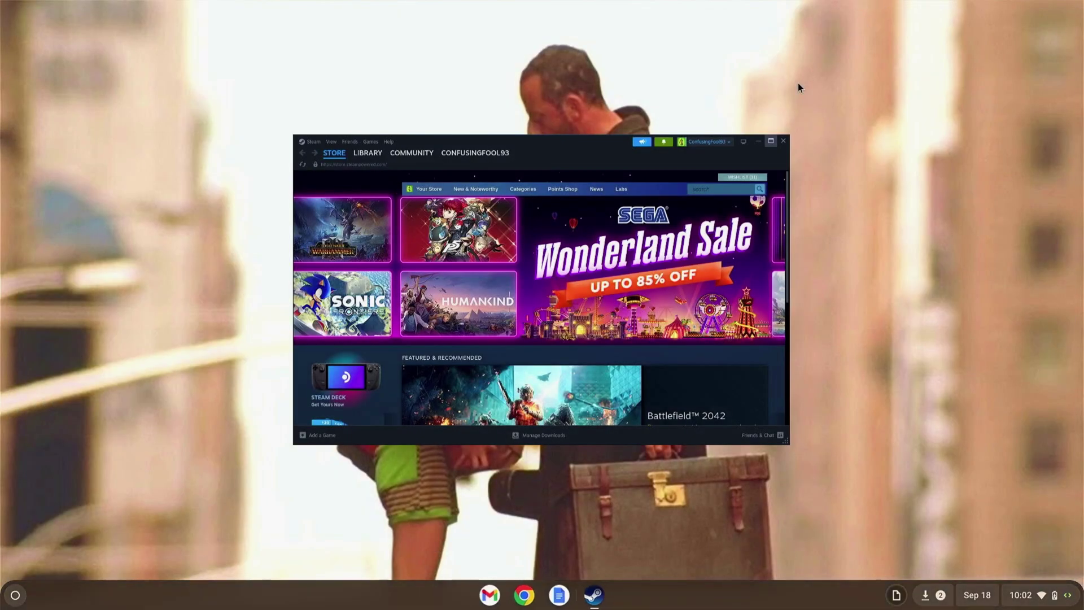
# - Maximize the Steam window and view the Compatibility page of Steam Settings
pyautogui.click(771, 141)
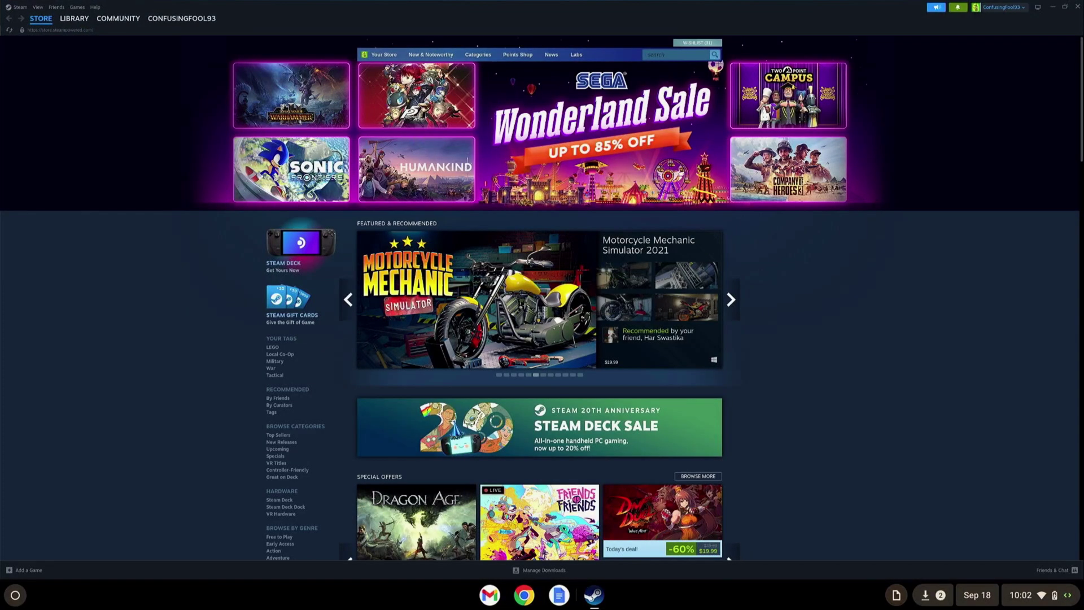
pyautogui.moveTo(77, 19)
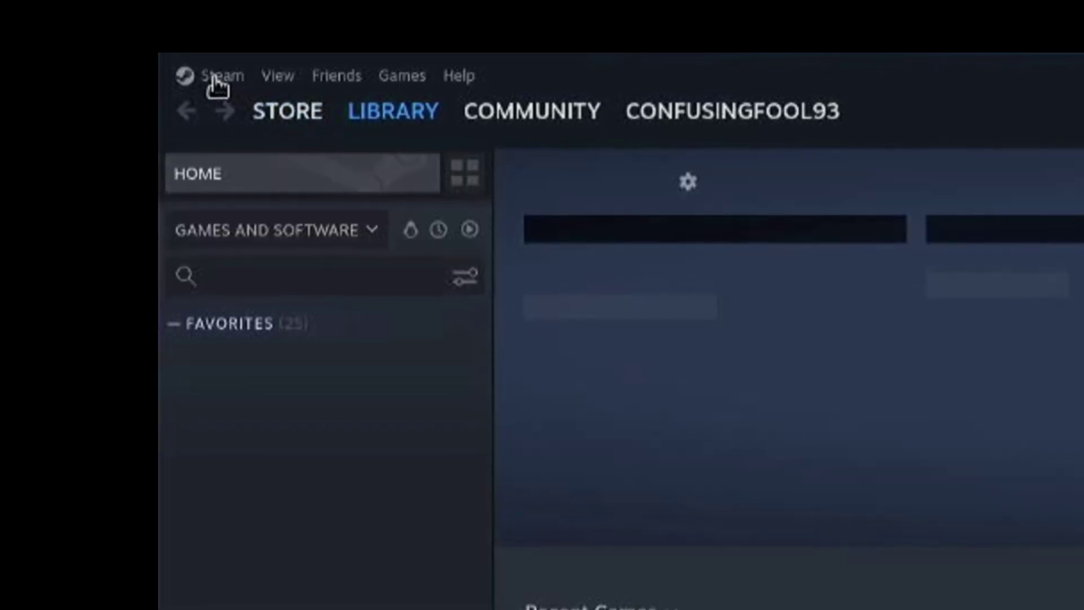
pyautogui.click(213, 67)
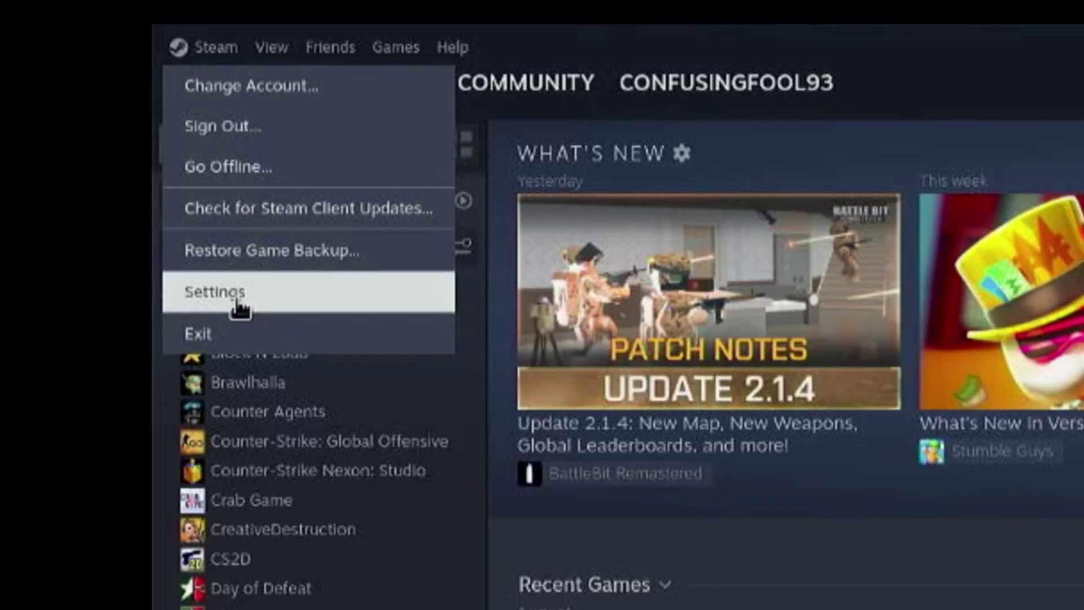
pyautogui.click(237, 299)
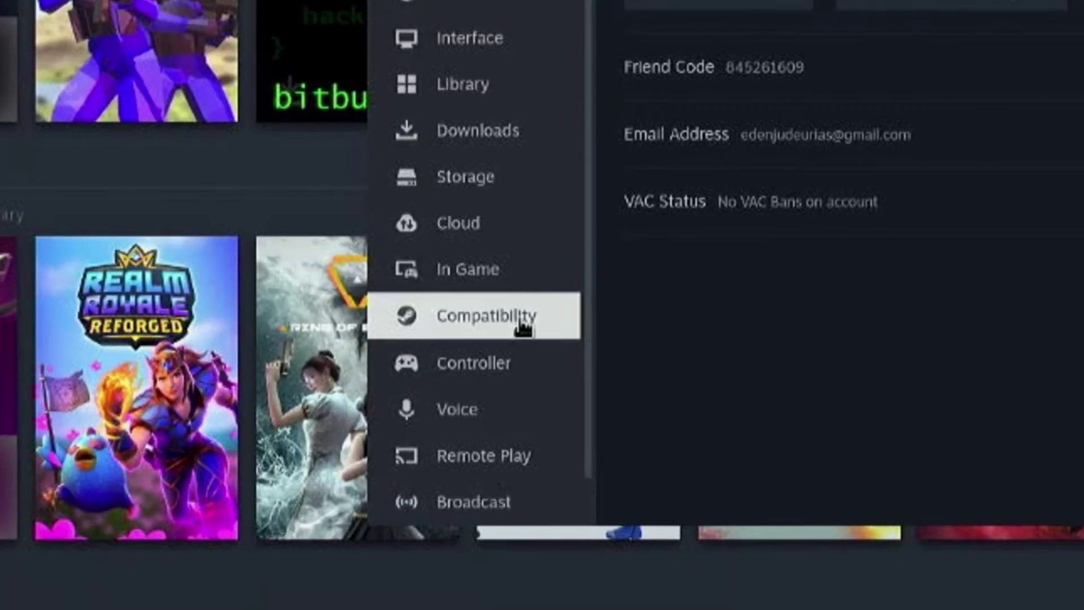
pyautogui.click(520, 320)
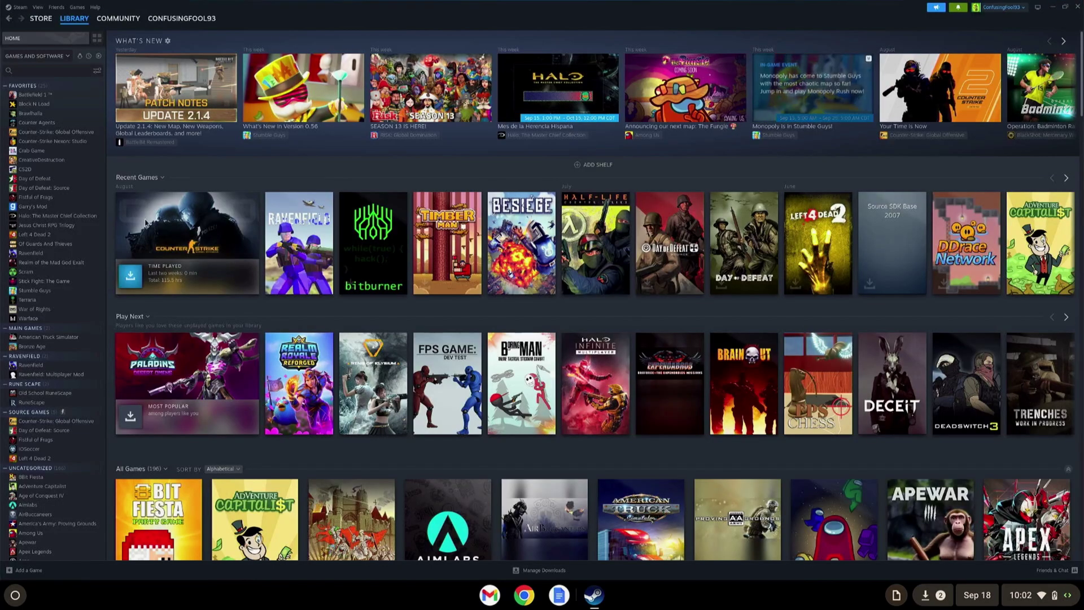
# - Install Garry's Mod locally with no application shortcut, accepting the terms of service and privacy policy
pyautogui.click(53, 209)
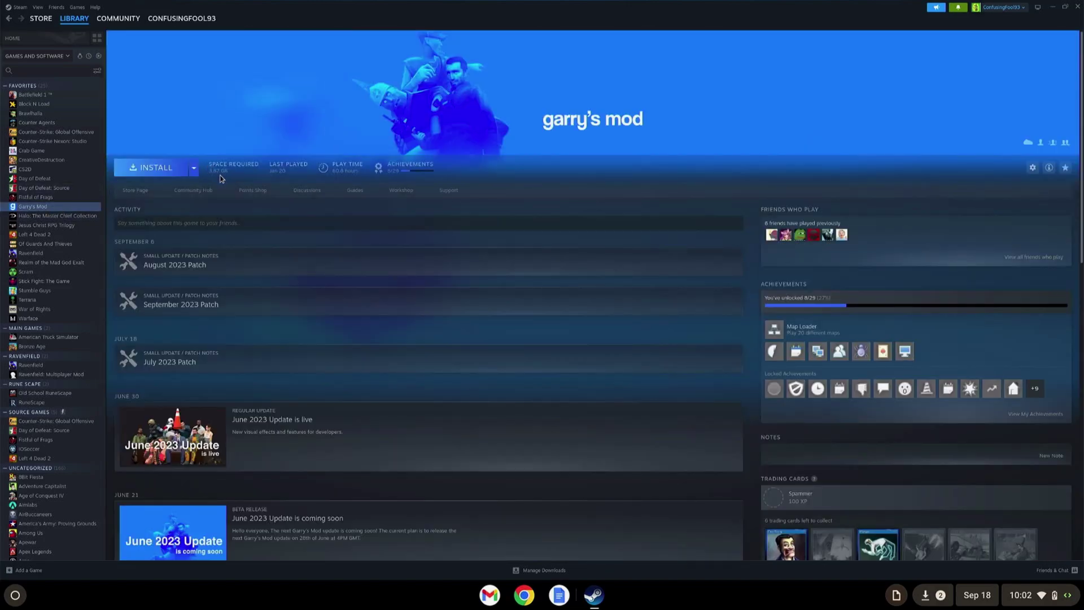
pyautogui.click(154, 177)
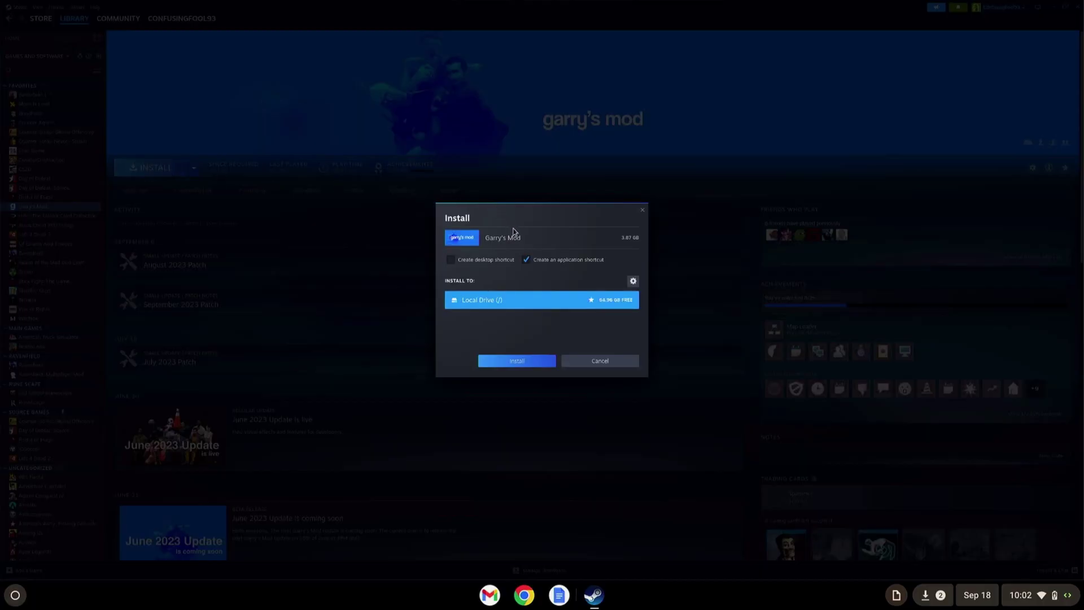
pyautogui.click(527, 261)
pyautogui.click(520, 361)
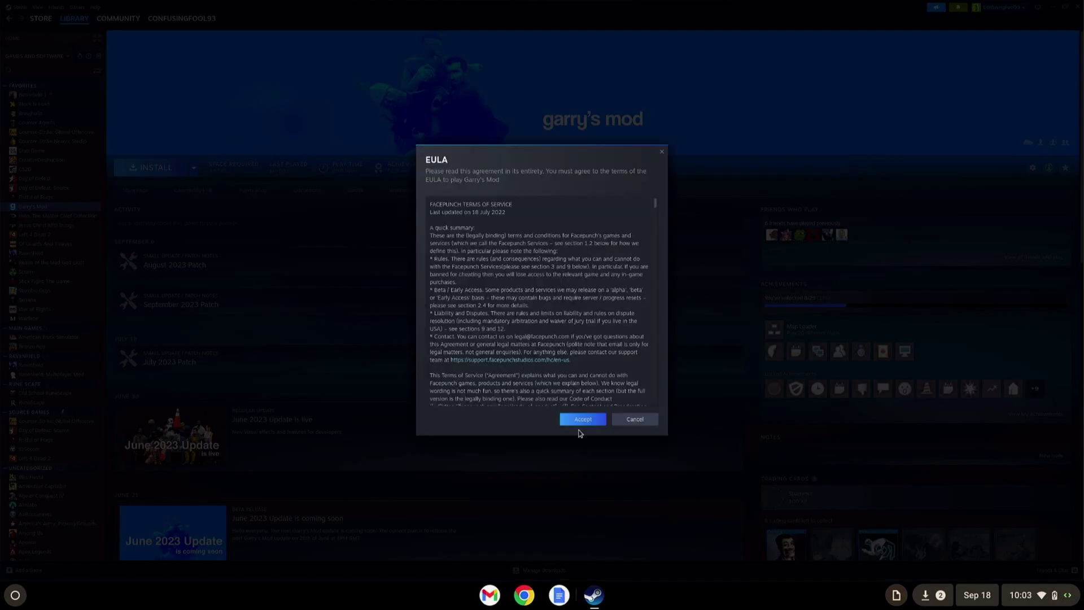
pyautogui.click(579, 420)
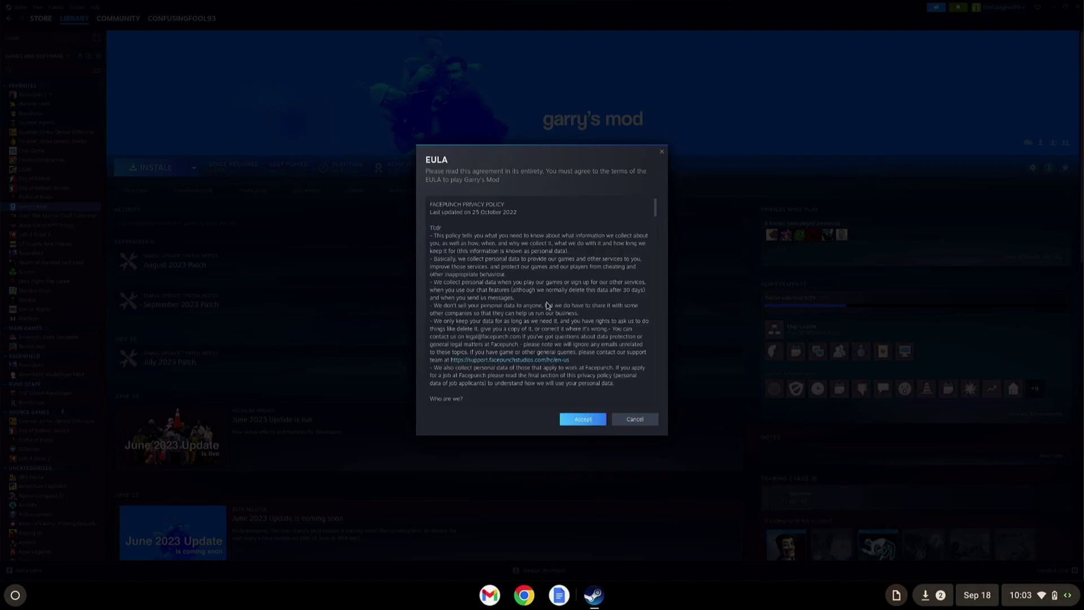
pyautogui.click(592, 419)
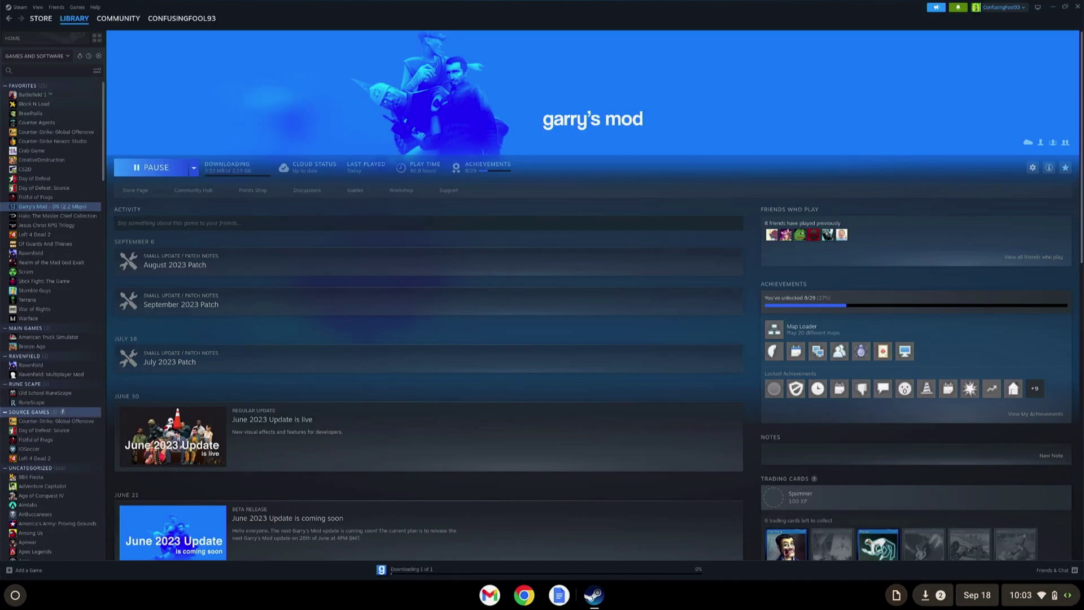
# - Scroll the library sidebar back to the top and open Counter-Strike: Global Offensive under Favorites
pyautogui.scroll(-5, 35, 267)
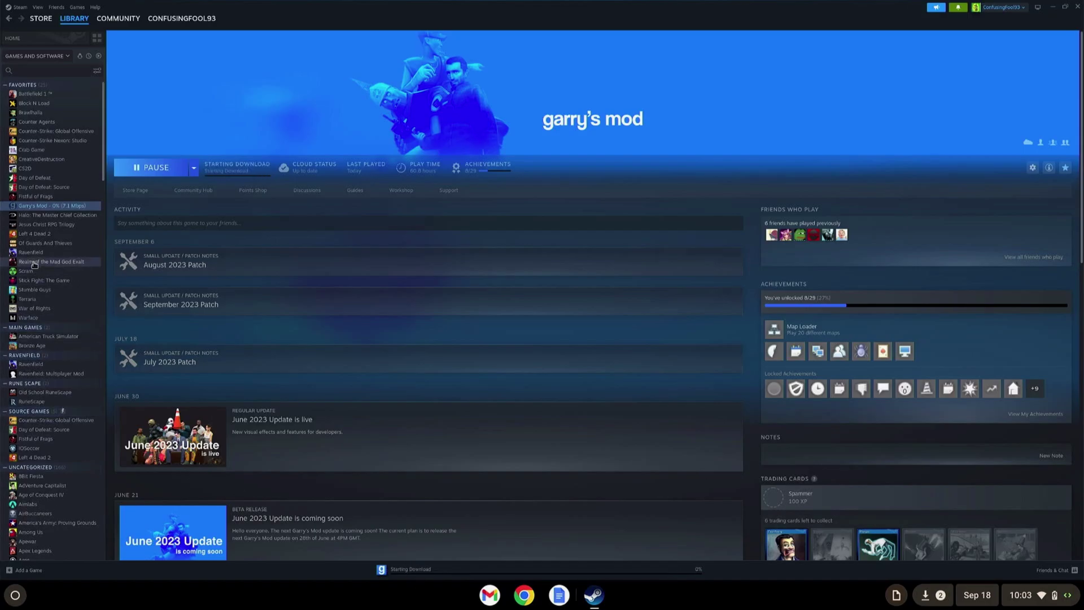
pyautogui.scroll(-7, 35, 266)
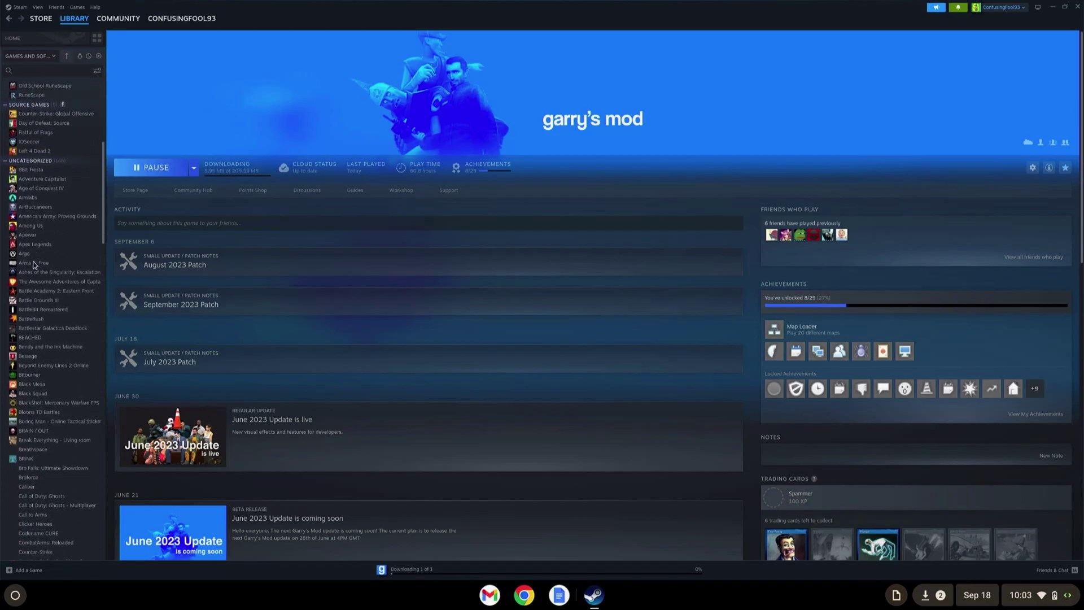
pyautogui.scroll(-2, 34, 264)
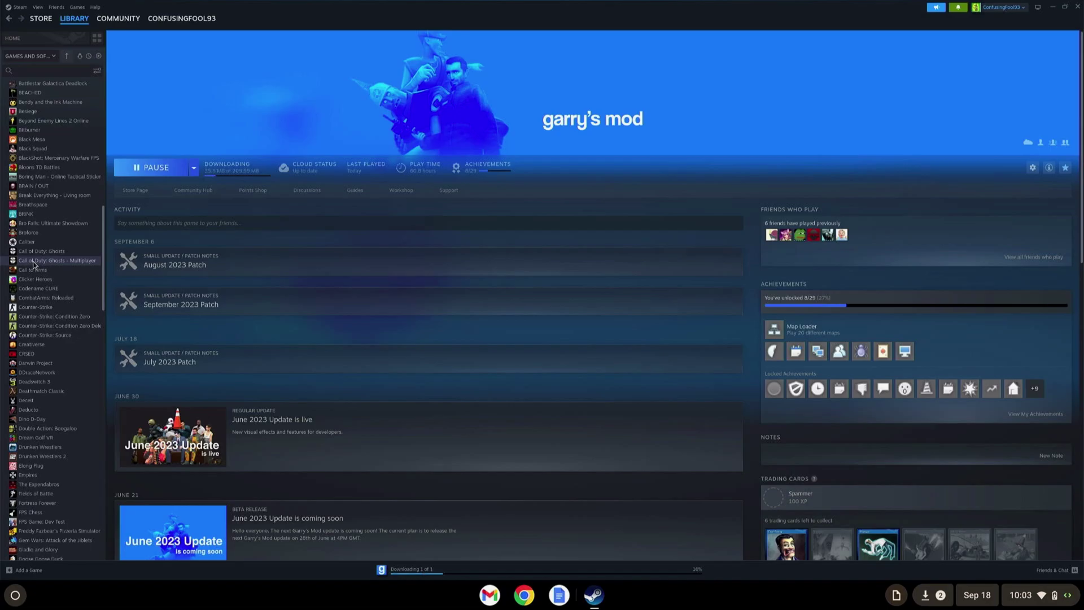
pyautogui.scroll(-8, 34, 263)
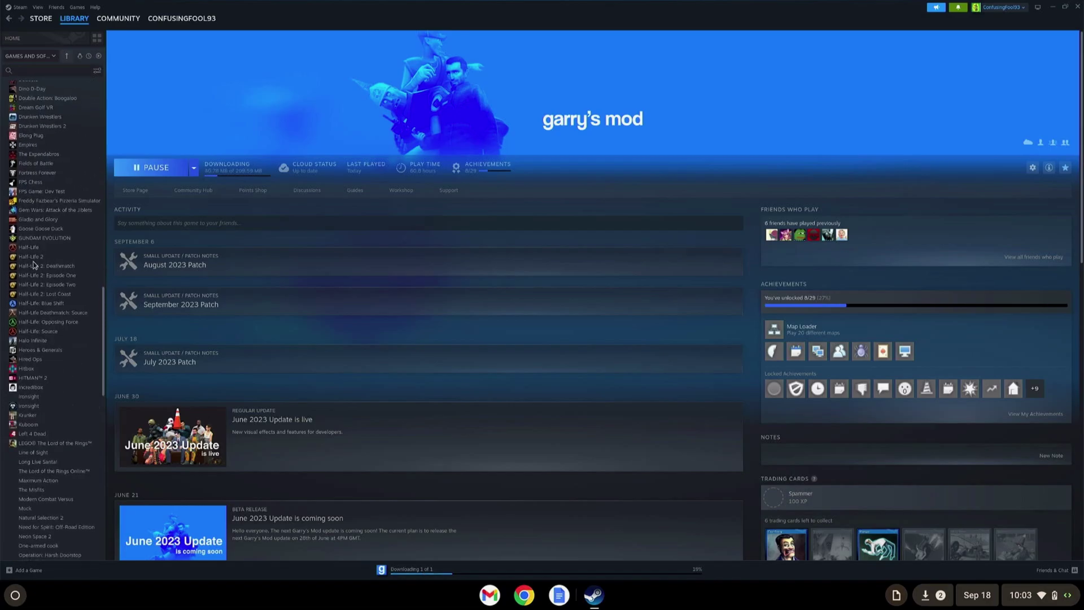
pyautogui.scroll(3, 33, 263)
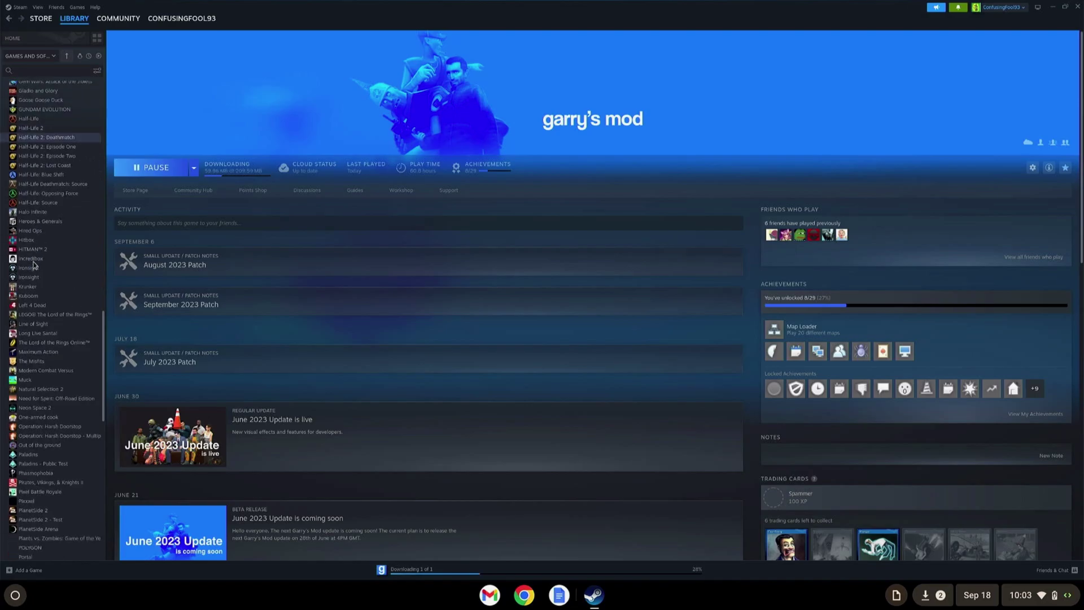
pyautogui.scroll(10, 33, 264)
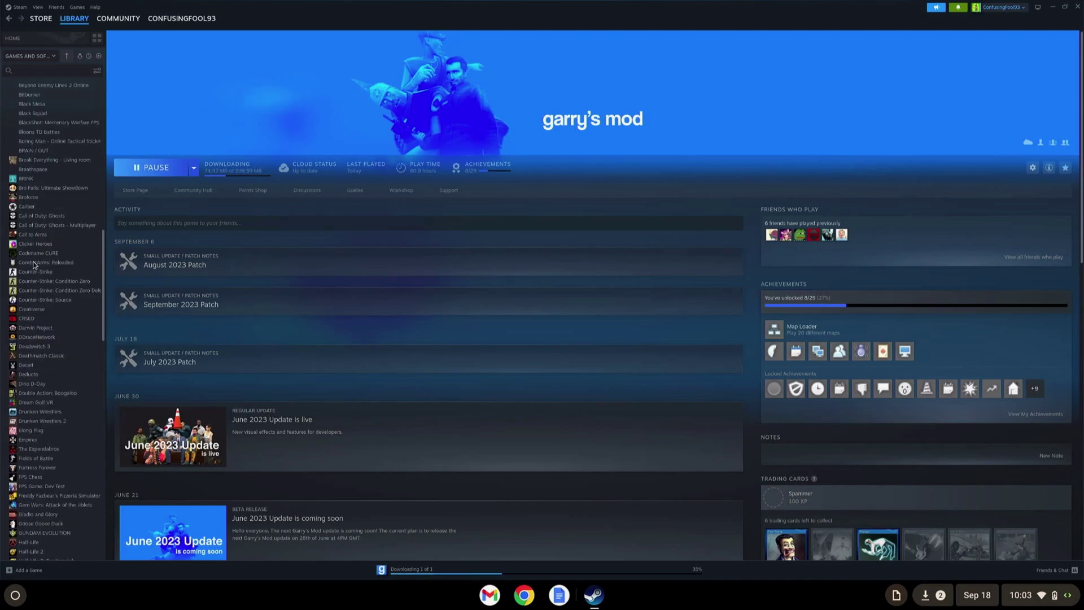
pyautogui.scroll(10, 33, 264)
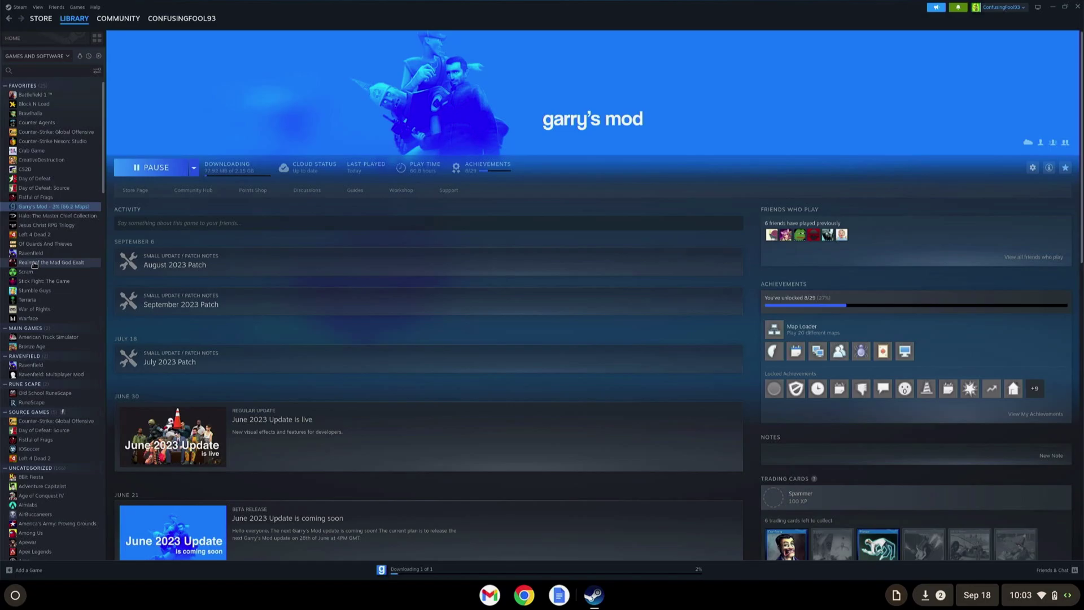
pyautogui.click(41, 136)
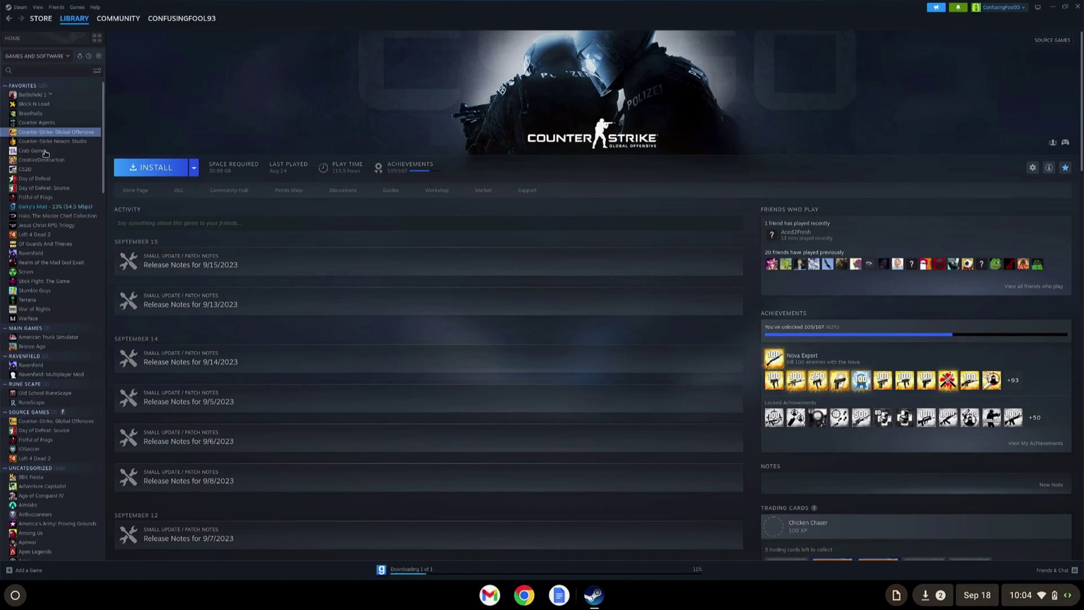
# - Visit the Crab Game and Garry's Mod pages, then open Downloads from the 'Downloading 1 of 1' bar
pyautogui.click(45, 151)
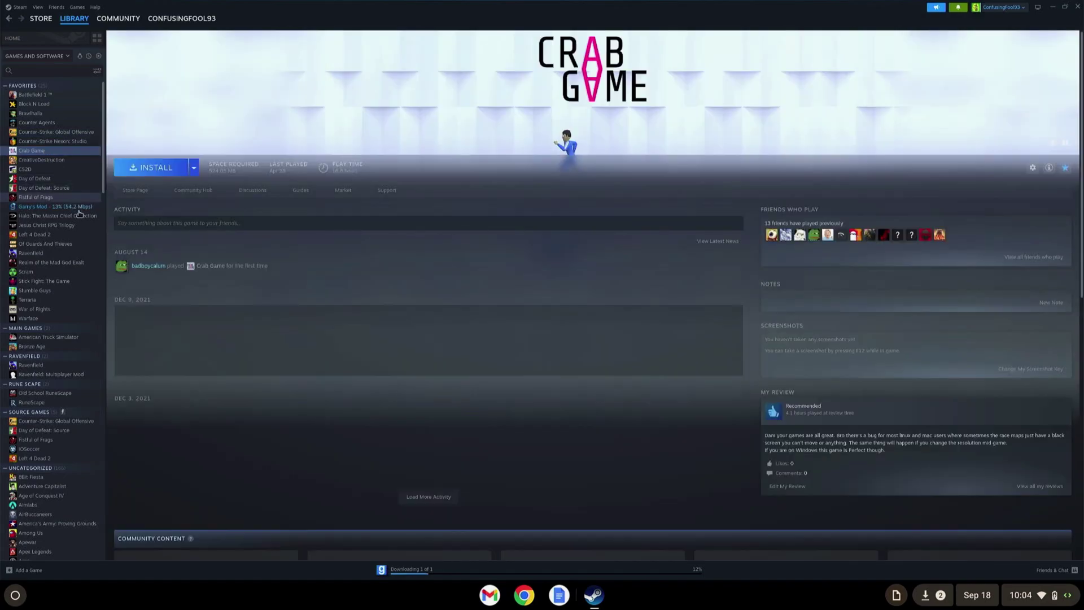
pyautogui.click(79, 208)
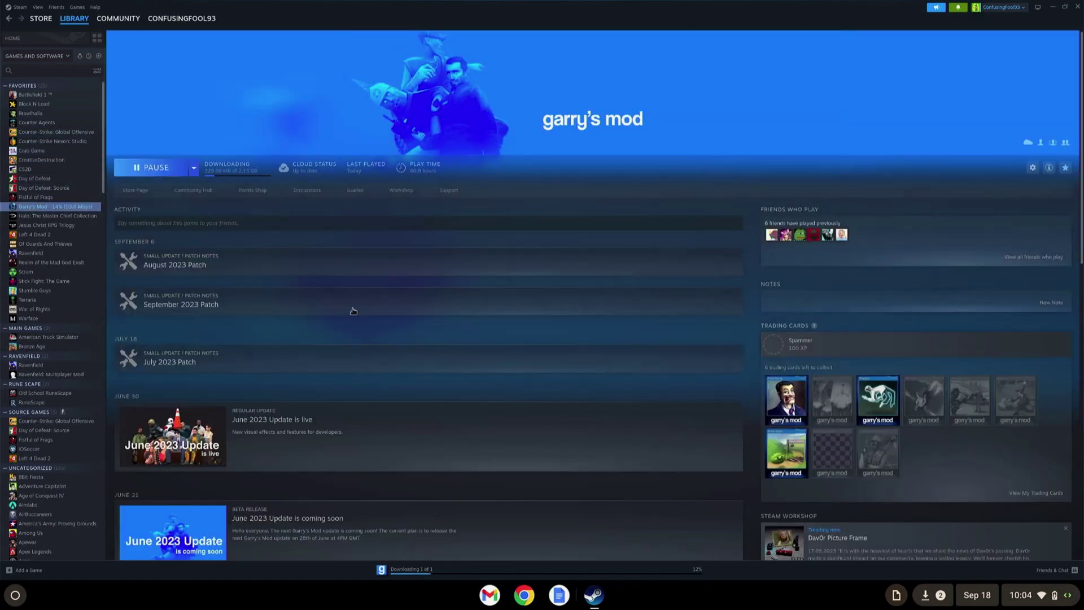
pyautogui.click(422, 571)
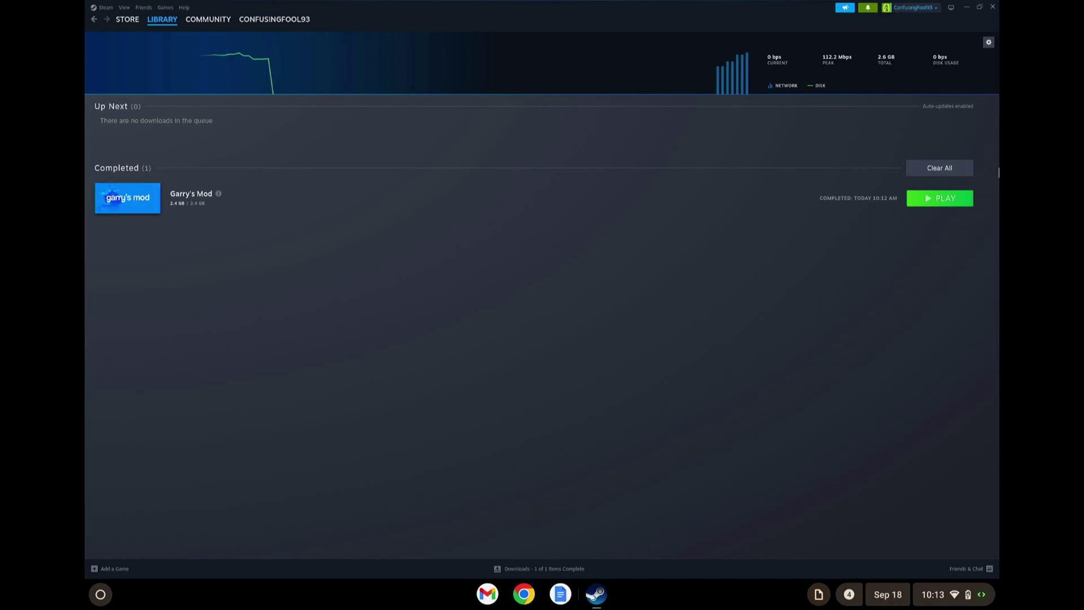
# - Clear all finished downloads, filter the library to ready-to-play games, and launch Garry's Mod
pyautogui.click(943, 168)
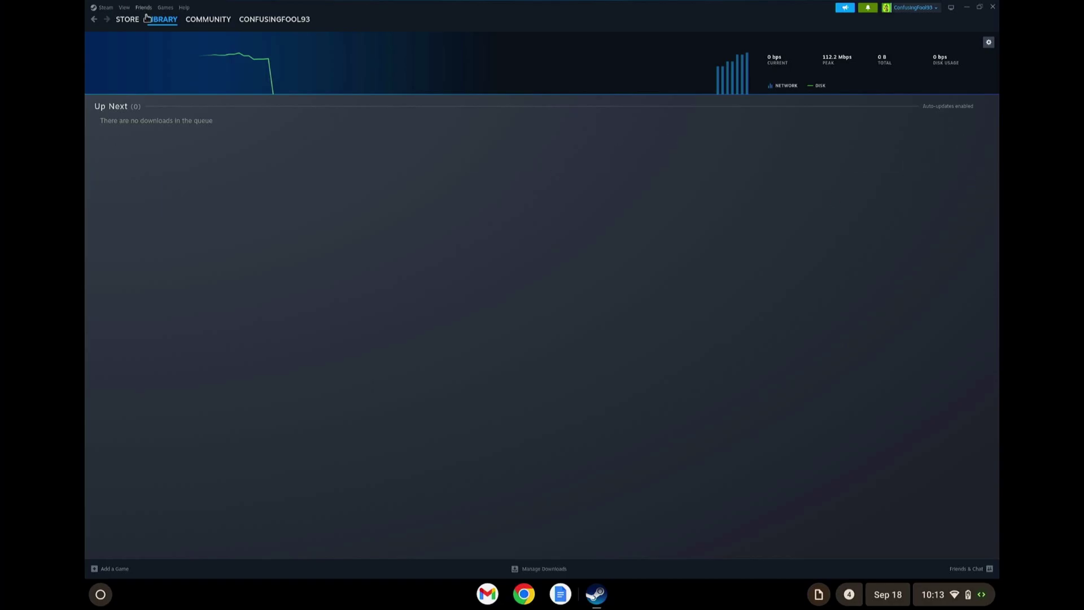
pyautogui.click(159, 35)
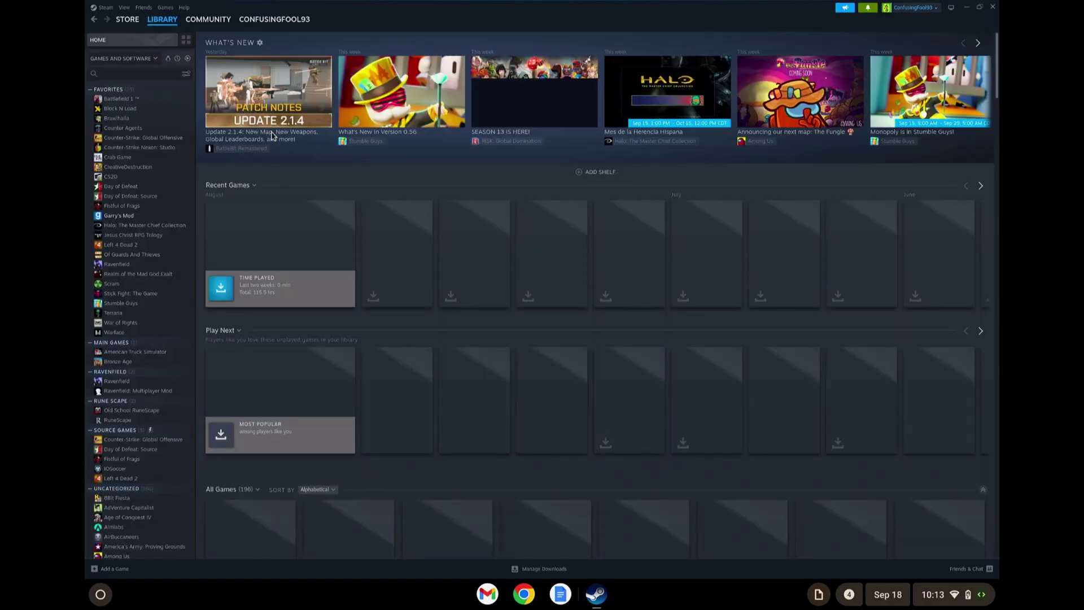
pyautogui.click(188, 59)
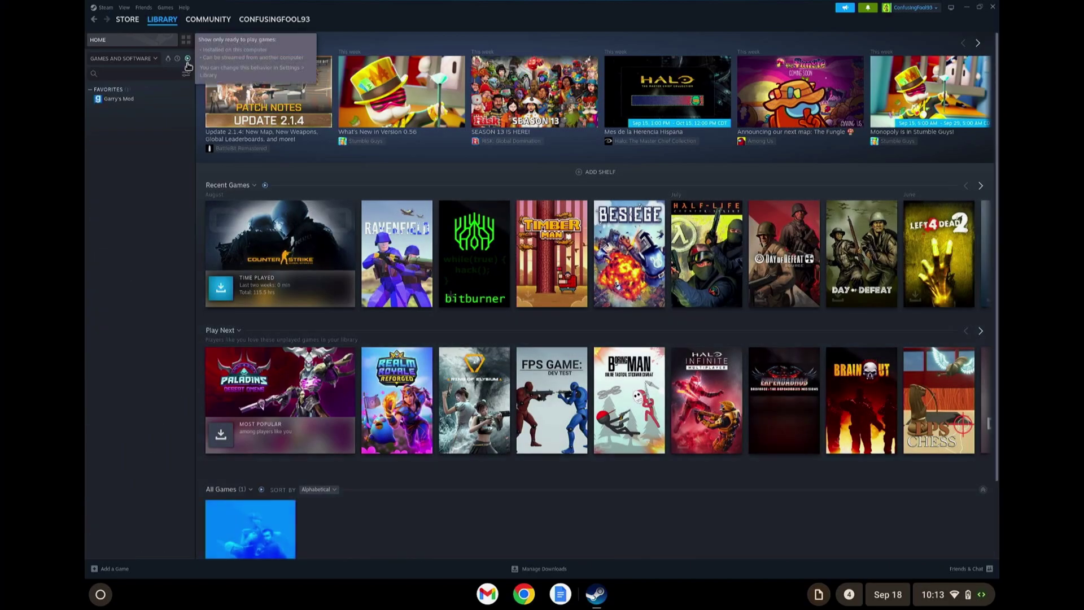
pyautogui.click(106, 103)
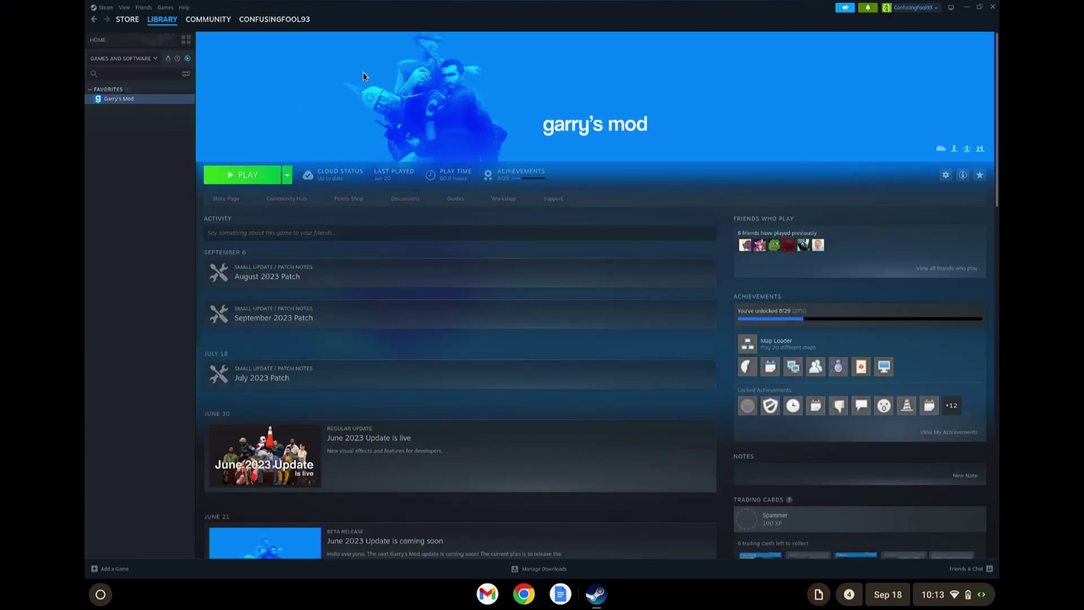
pyautogui.click(226, 179)
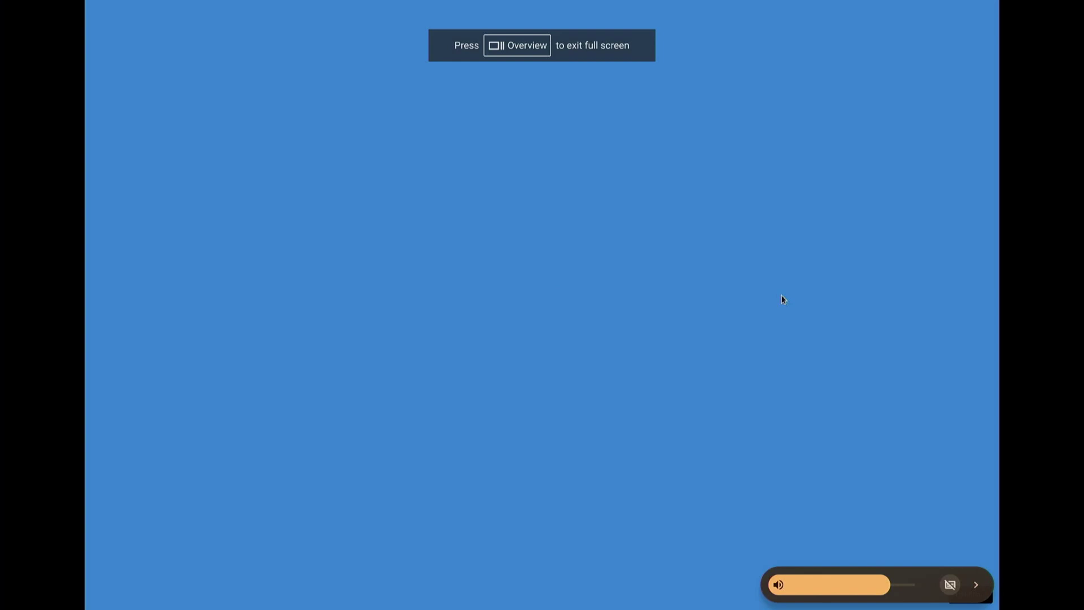
# - Raise the system volume with the volume key
pyautogui.press('XF86AudioRaiseVolume')
pyautogui.press('XF86AudioRaiseVolume')
pyautogui.press('XF86AudioRaiseVolume')
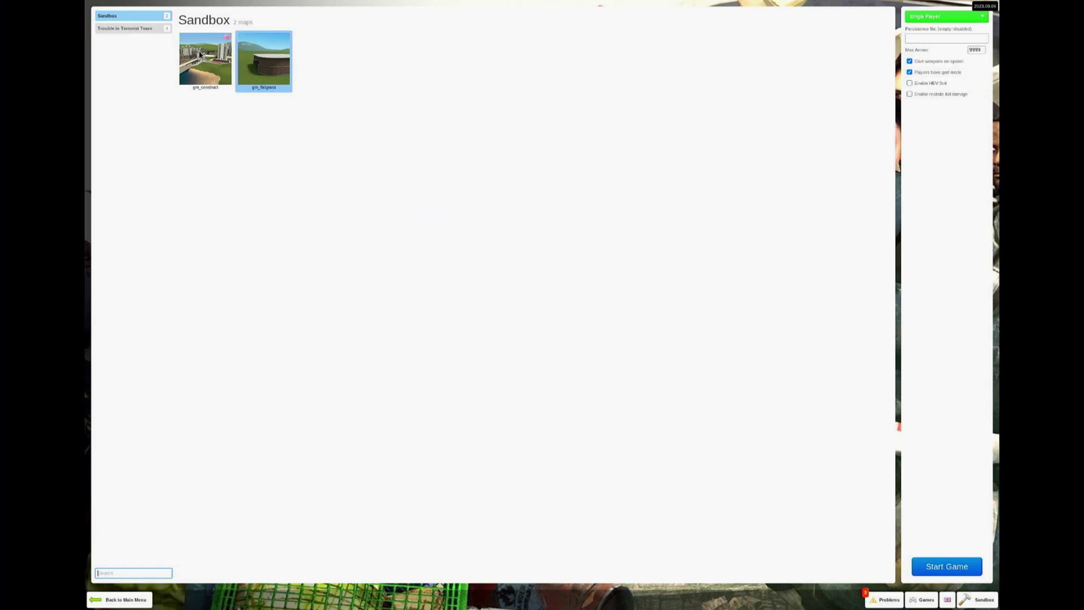
# - Start the gm_flatgrass Sandbox game, fire the physics gun, look around, and open the pause menu
pyautogui.click(947, 566)
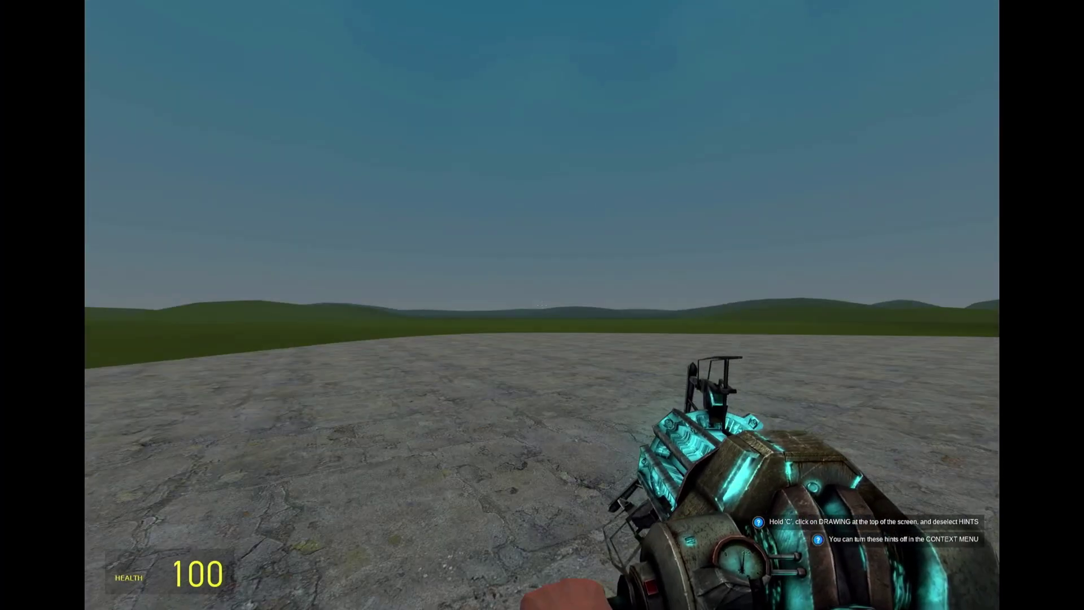
pyautogui.click(542, 305)
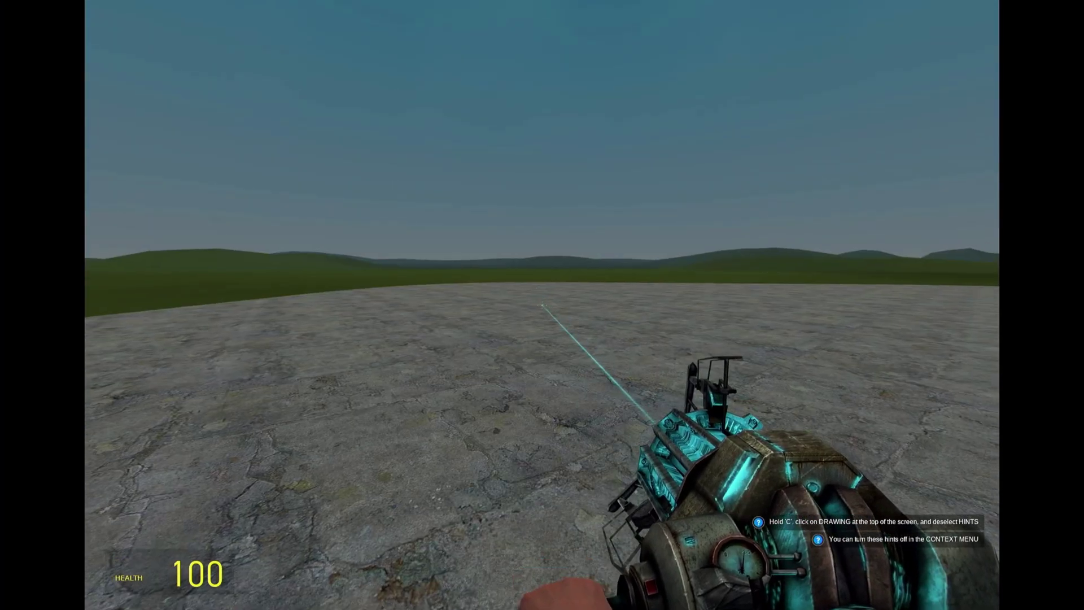
pyautogui.moveTo(542, 305); pyautogui.dragTo(542, 305)
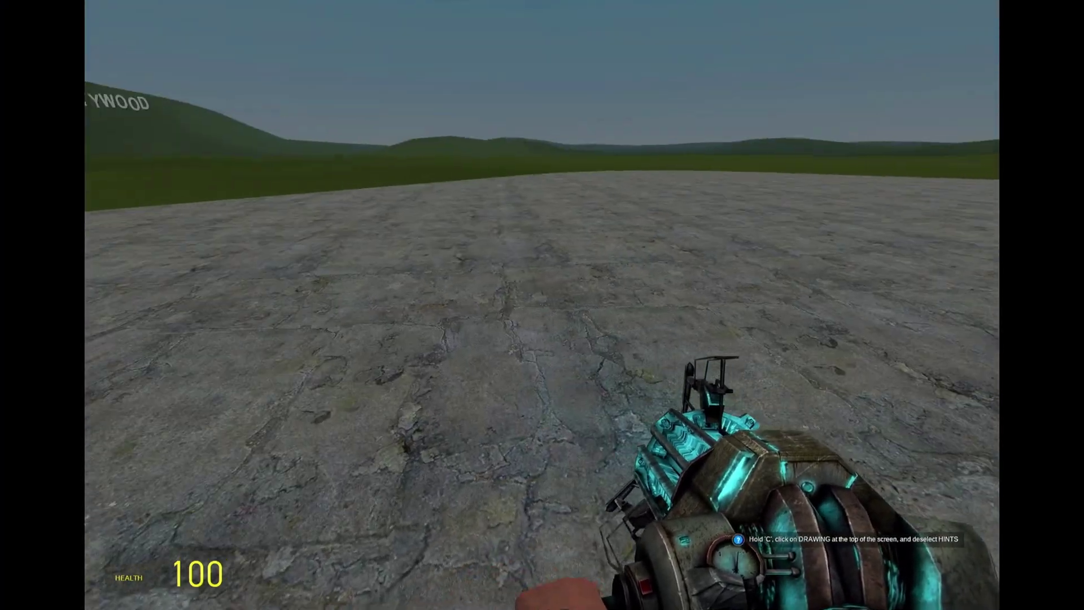
pyautogui.press('Escape')
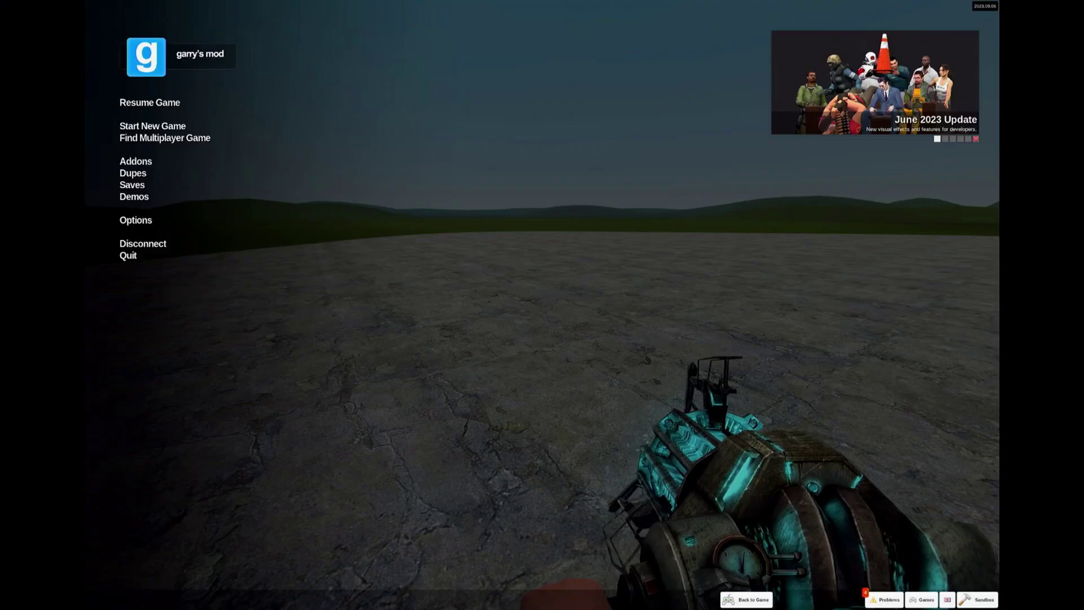
# - Set the Video resolution to 1920 x 1080 in Options, apply it, and resume play
pyautogui.click(138, 221)
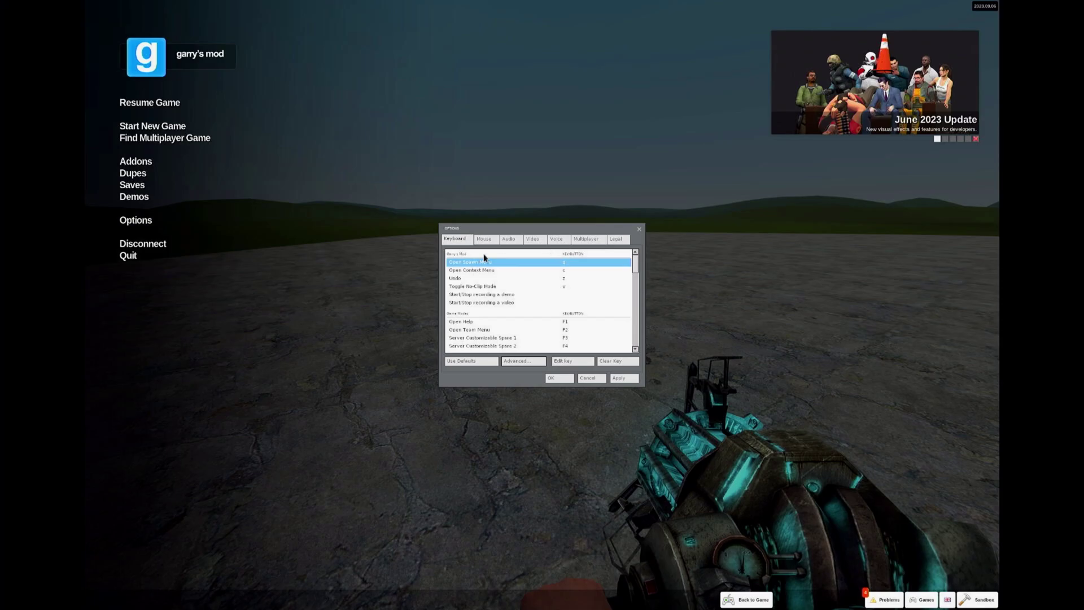
pyautogui.click(540, 240)
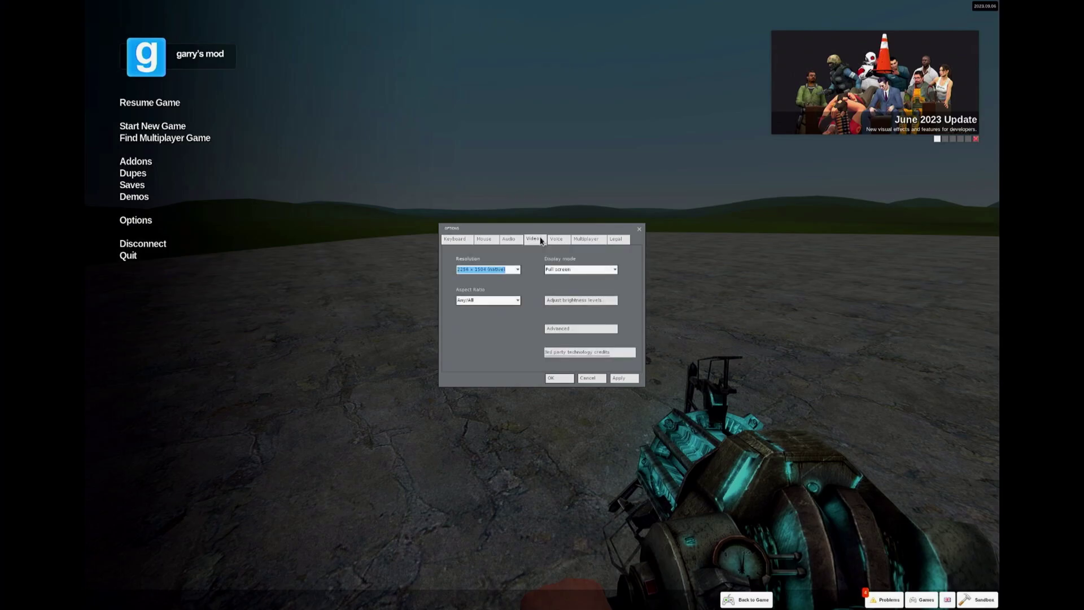
pyautogui.click(516, 269)
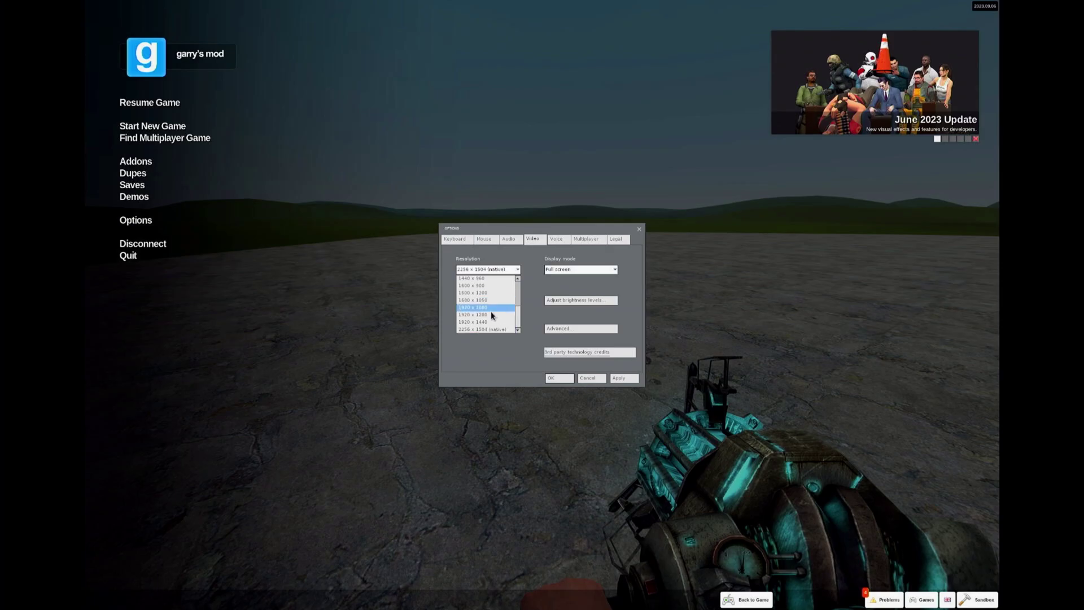
pyautogui.click(489, 307)
pyautogui.click(623, 378)
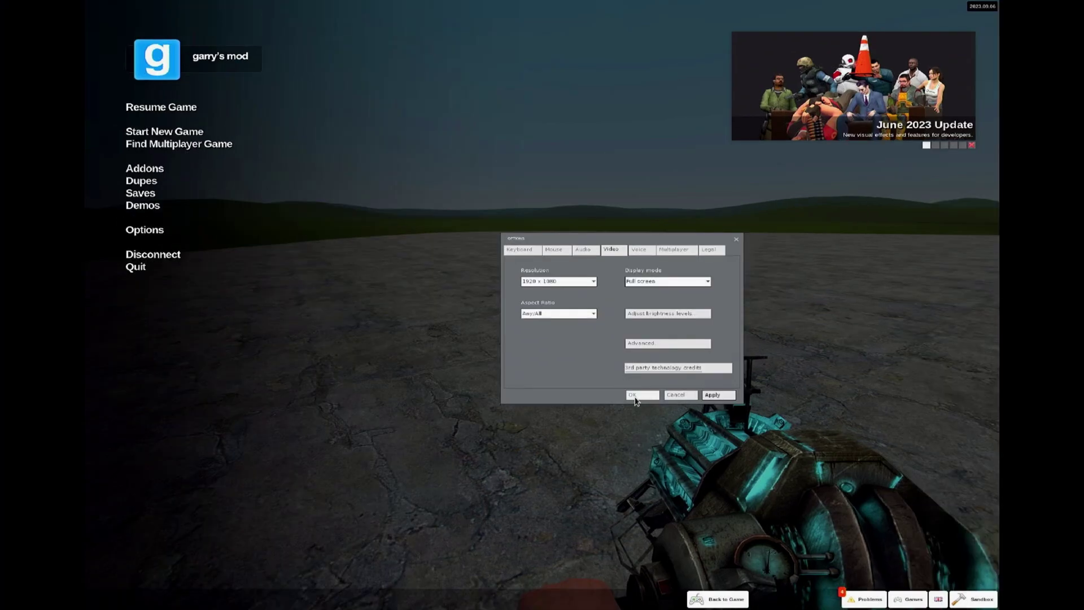
pyautogui.click(646, 396)
pyautogui.press('Escape')
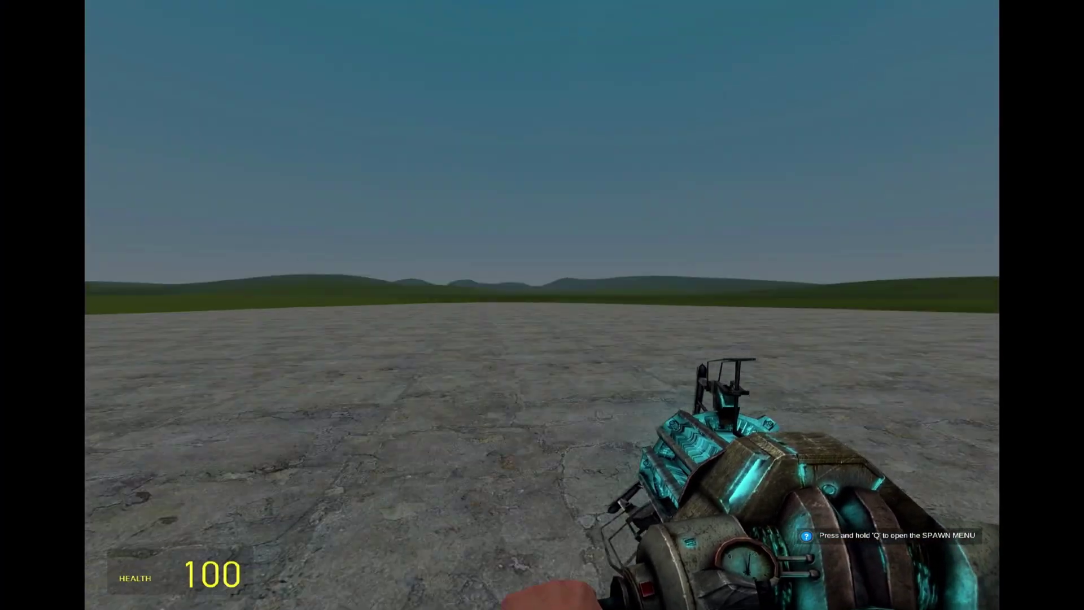
# - From the pause menu's Video options, set the resolution to 1280 x 720 and apply
pyautogui.press('Escape')
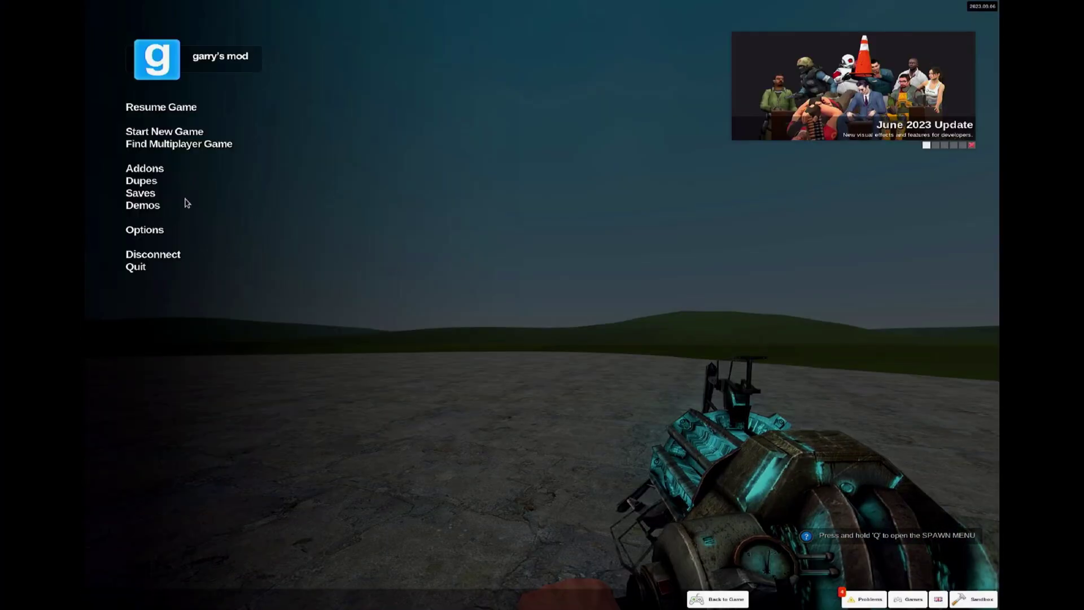
pyautogui.click(156, 234)
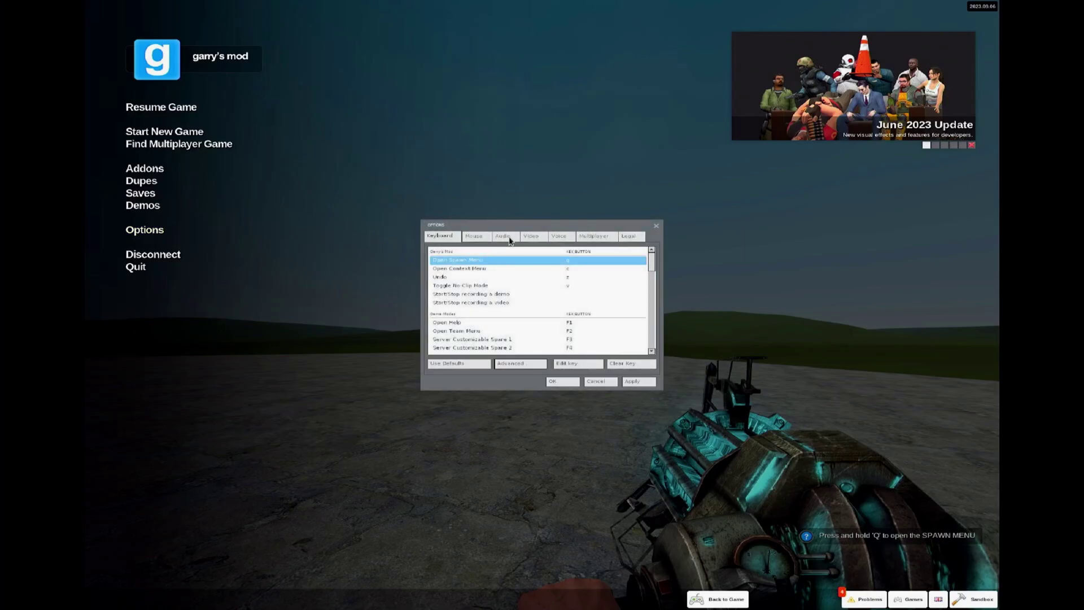
pyautogui.click(525, 237)
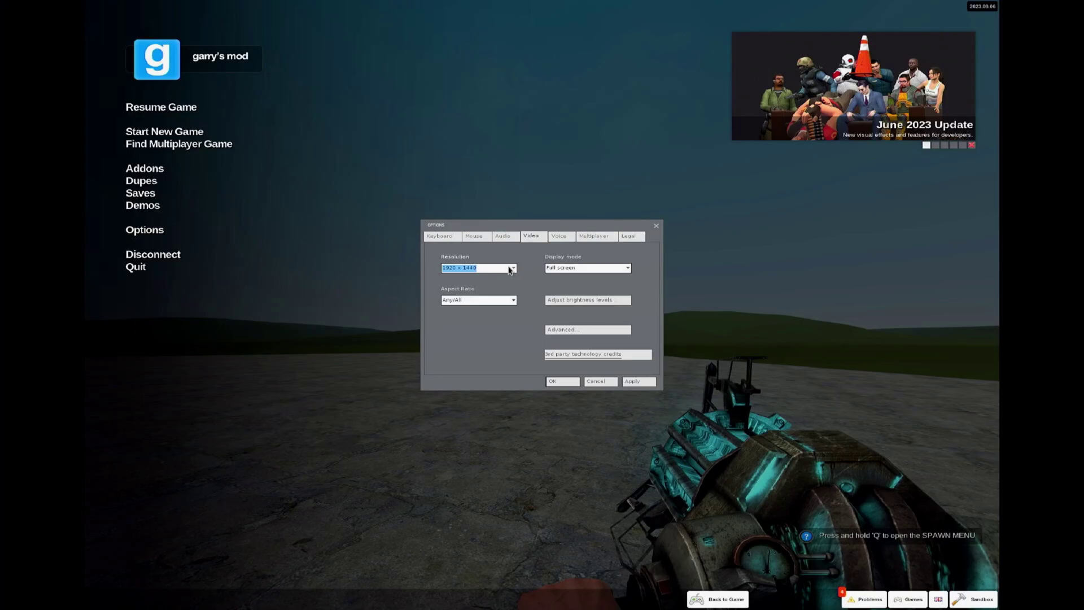
pyautogui.click(509, 270)
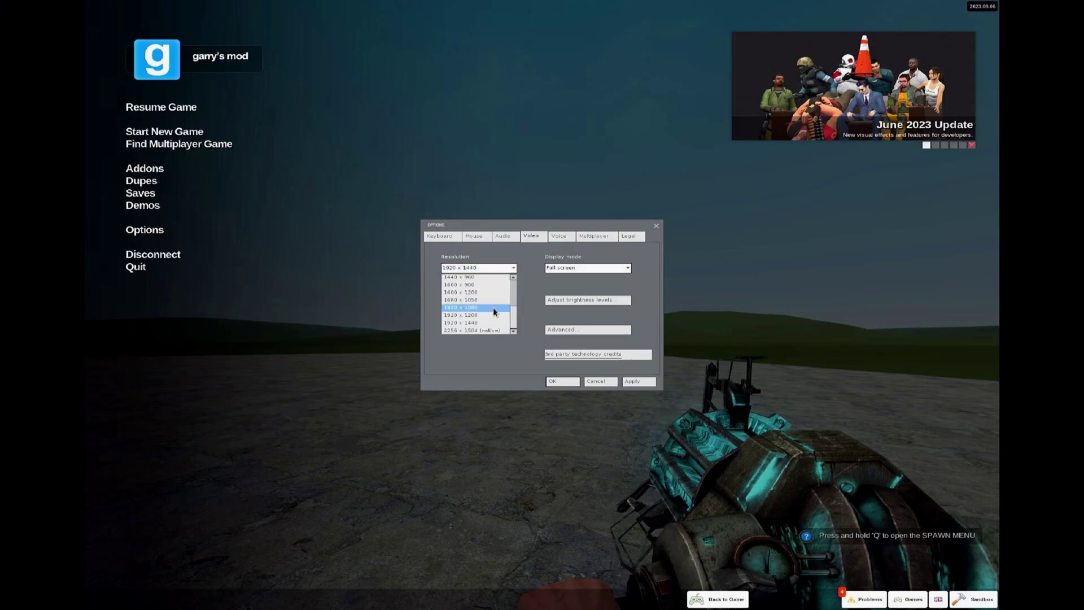
pyautogui.scroll(1, 510, 307)
pyautogui.click(455, 283)
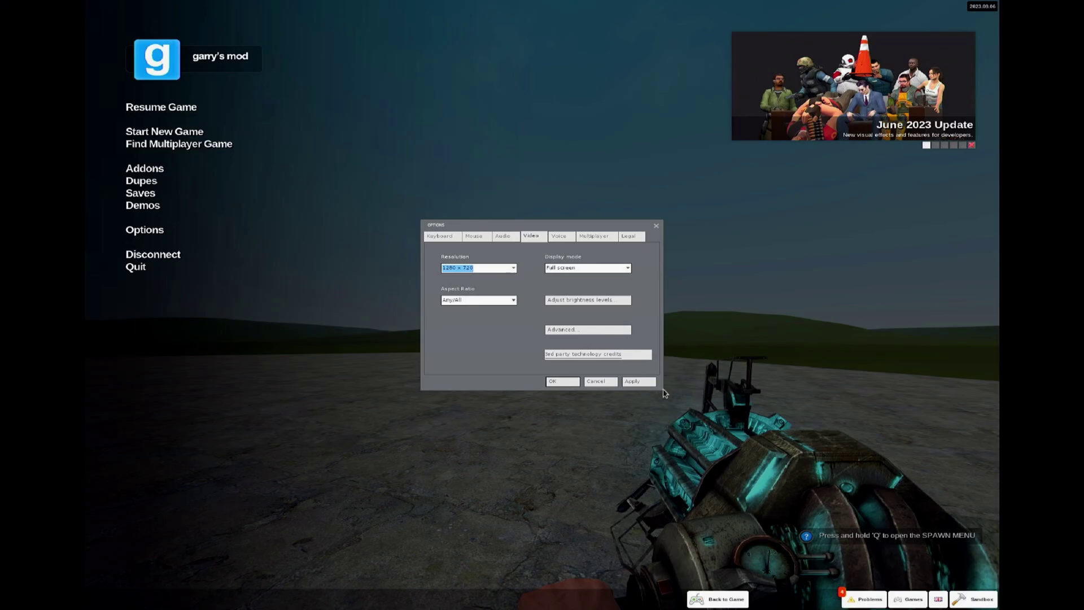
pyautogui.click(643, 382)
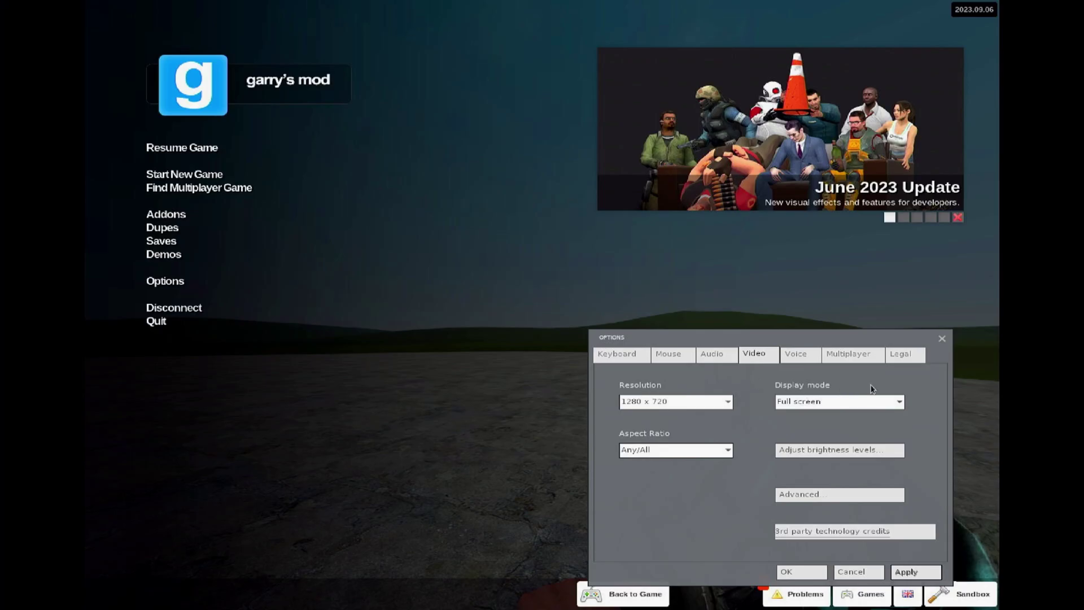
# - In Advanced video settings, set HDR to None, Motion Blur Disabled, Antialiasing None, Water Simple
pyautogui.moveTo(798, 340); pyautogui.dragTo(621, 234)
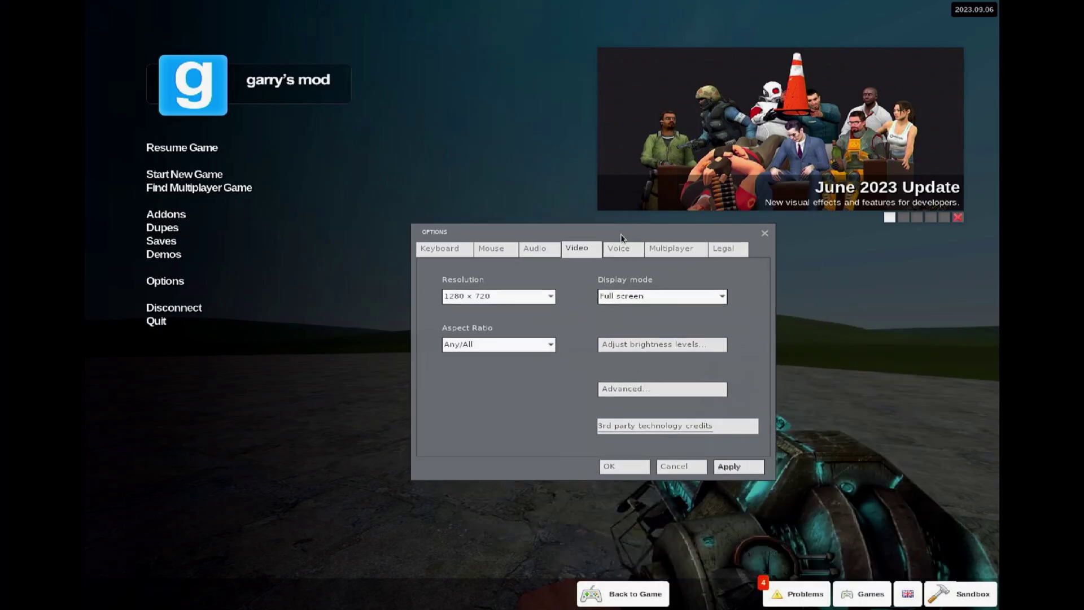
pyautogui.click(634, 389)
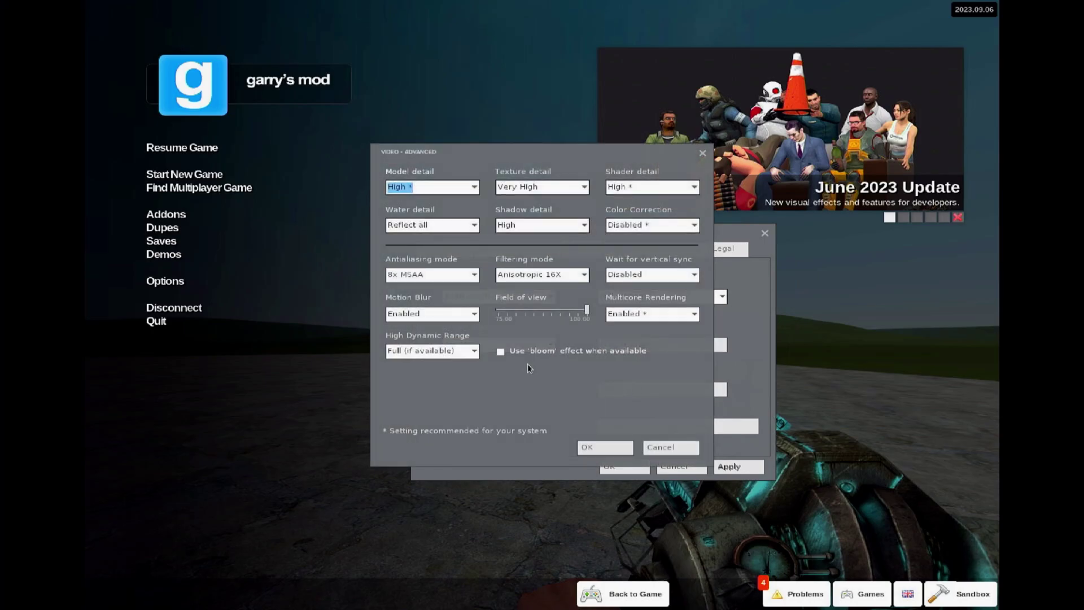
pyautogui.click(452, 351)
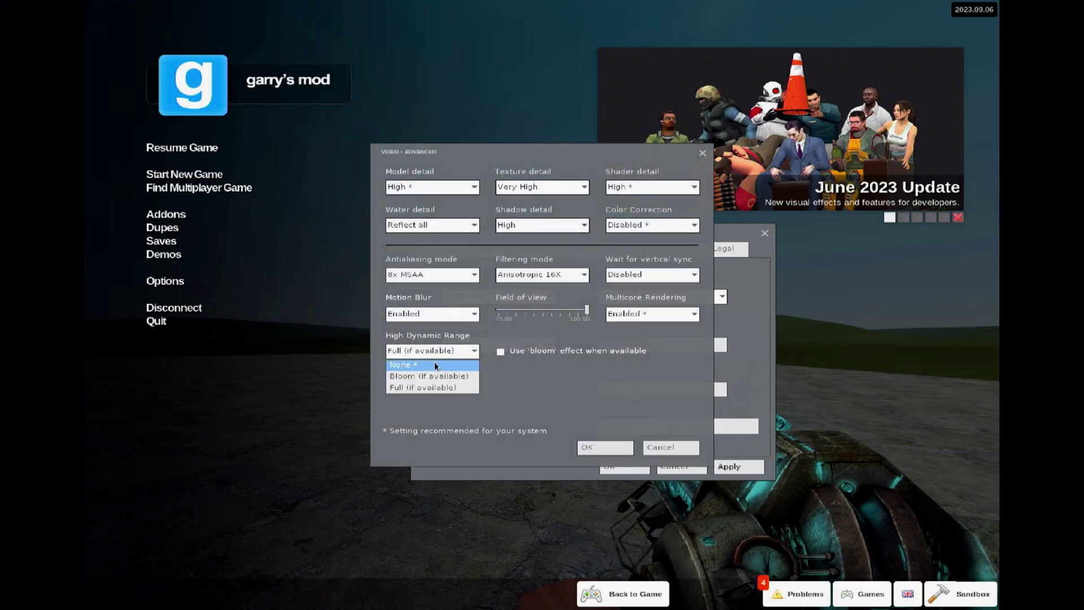
pyautogui.click(444, 362)
pyautogui.click(421, 315)
pyautogui.click(422, 327)
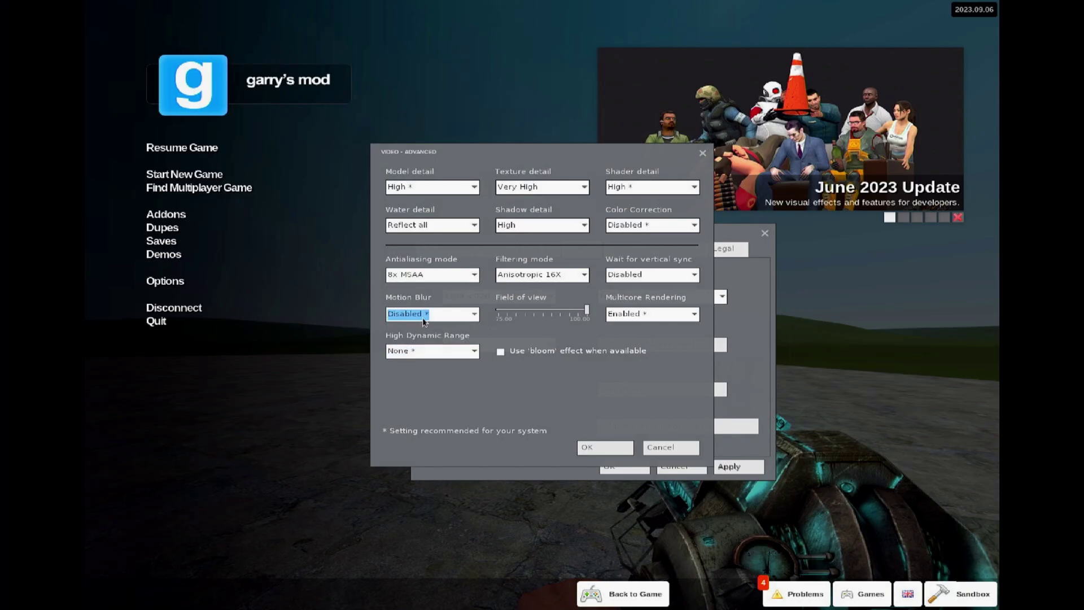
pyautogui.click(409, 275)
pyautogui.click(414, 286)
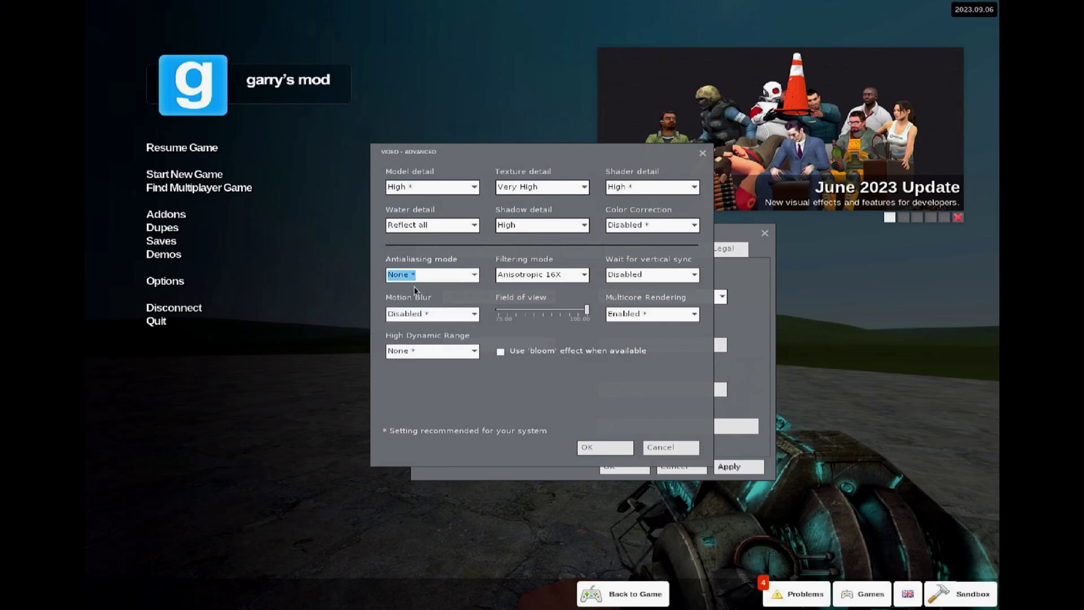
pyautogui.click(441, 225)
pyautogui.click(442, 239)
# - Set Texture detail High, Shader High, Shadow Low, Filtering Bilinear and enable Vsync
pyautogui.click(576, 189)
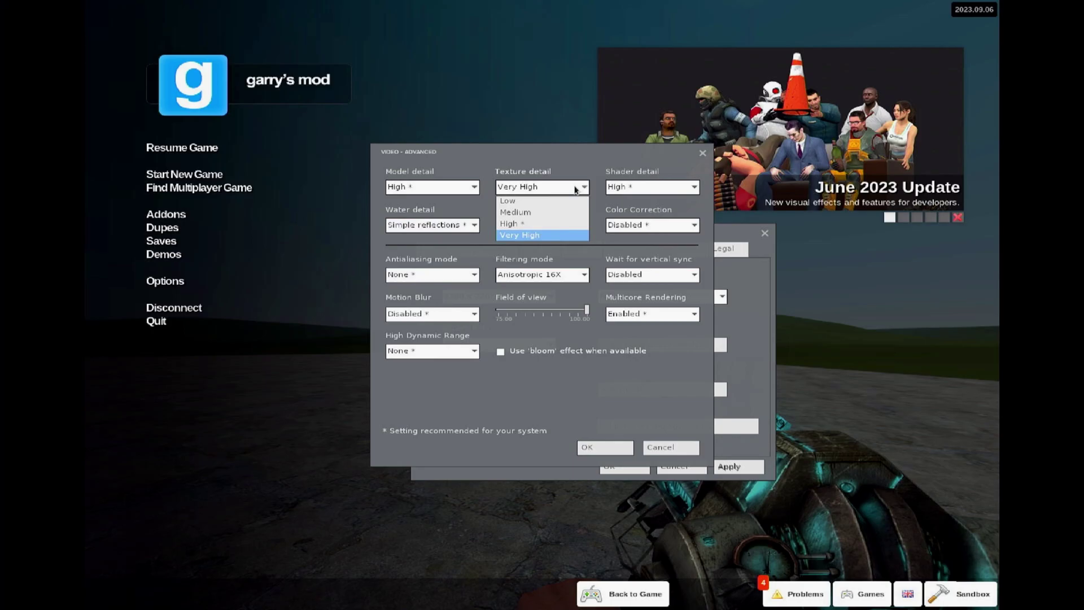
pyautogui.click(536, 222)
pyautogui.click(620, 190)
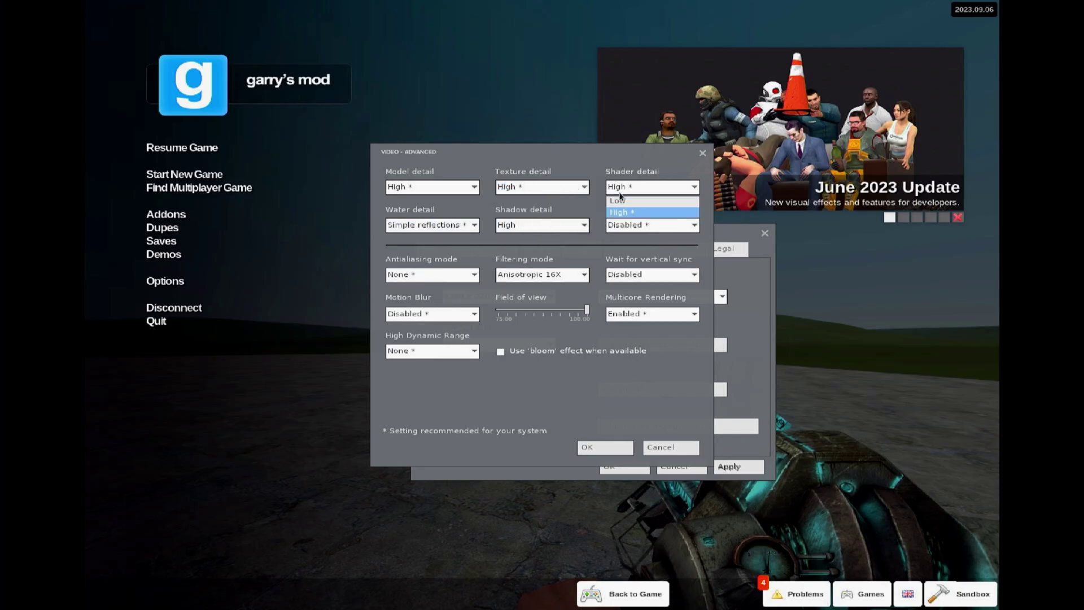
pyautogui.click(620, 195)
pyautogui.click(564, 226)
pyautogui.click(567, 240)
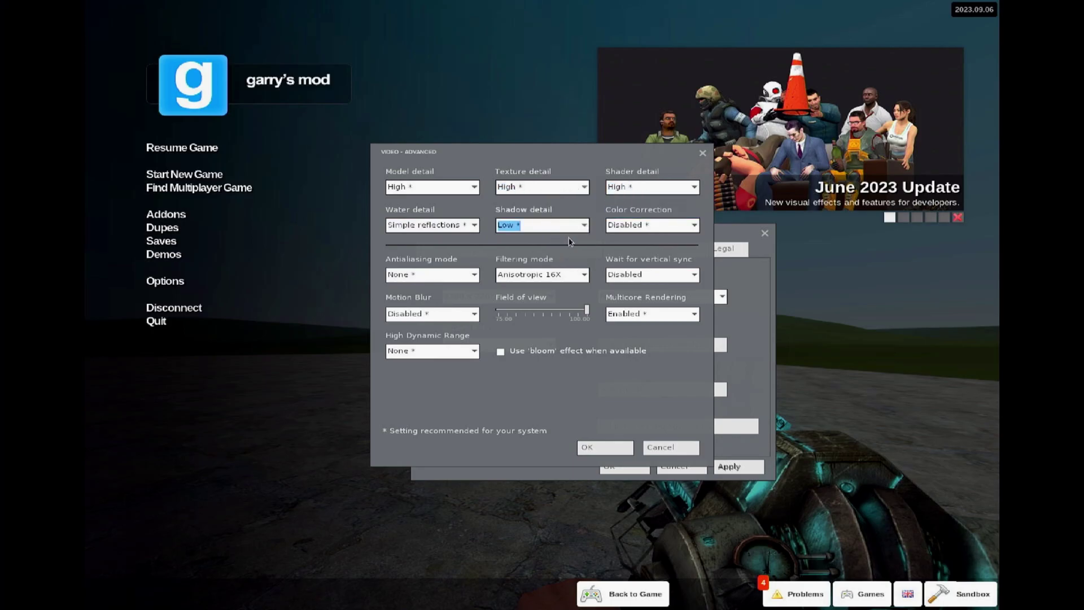
pyautogui.click(568, 276)
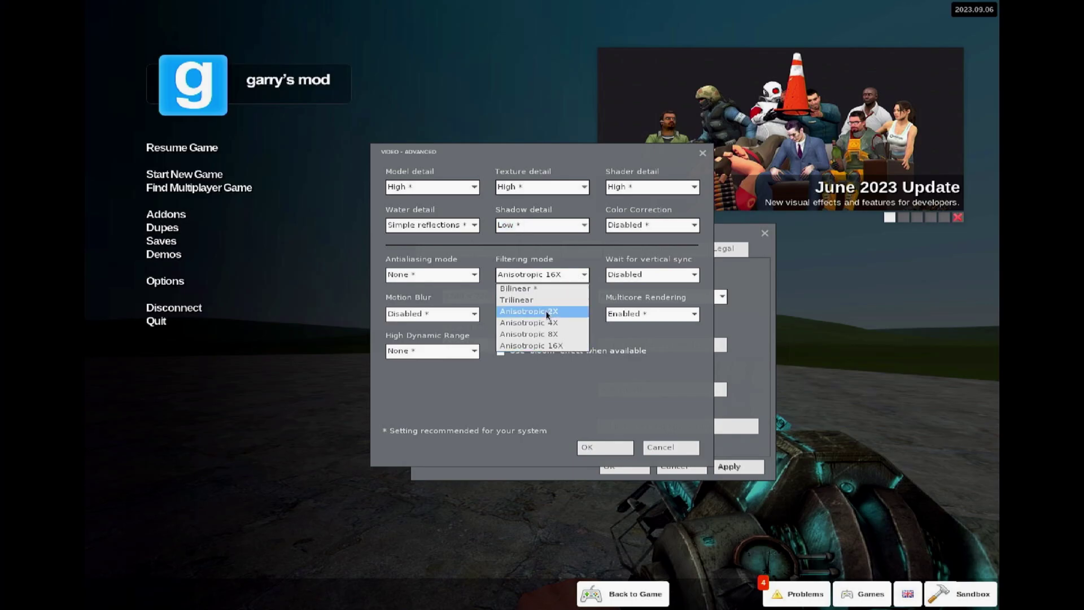
pyautogui.click(529, 289)
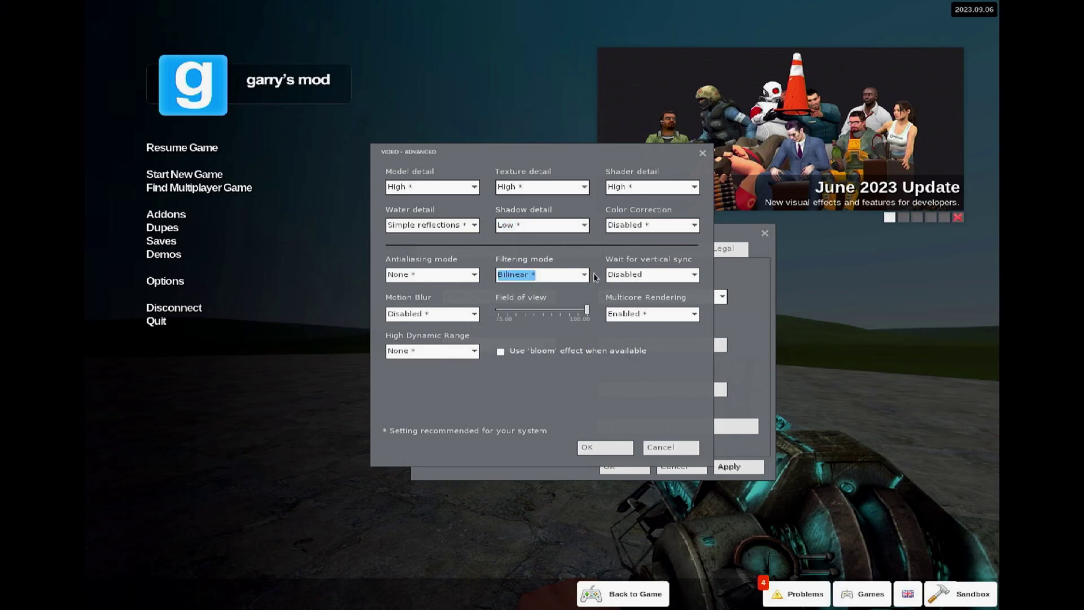
pyautogui.click(635, 276)
pyautogui.click(627, 301)
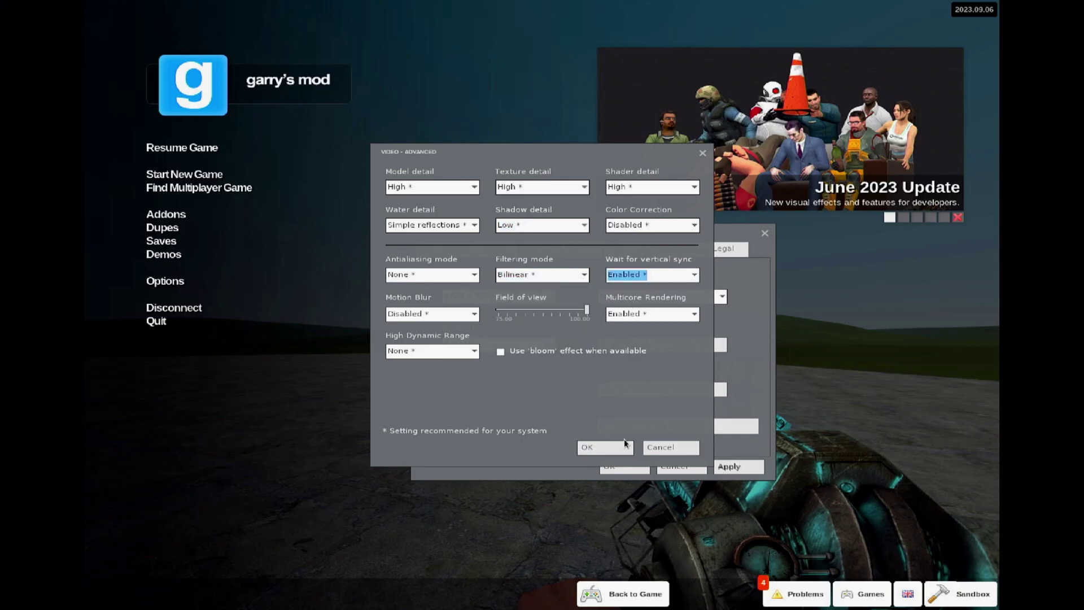
# - Confirm the advanced settings with OK, recheck them, and confirm again
pyautogui.click(609, 450)
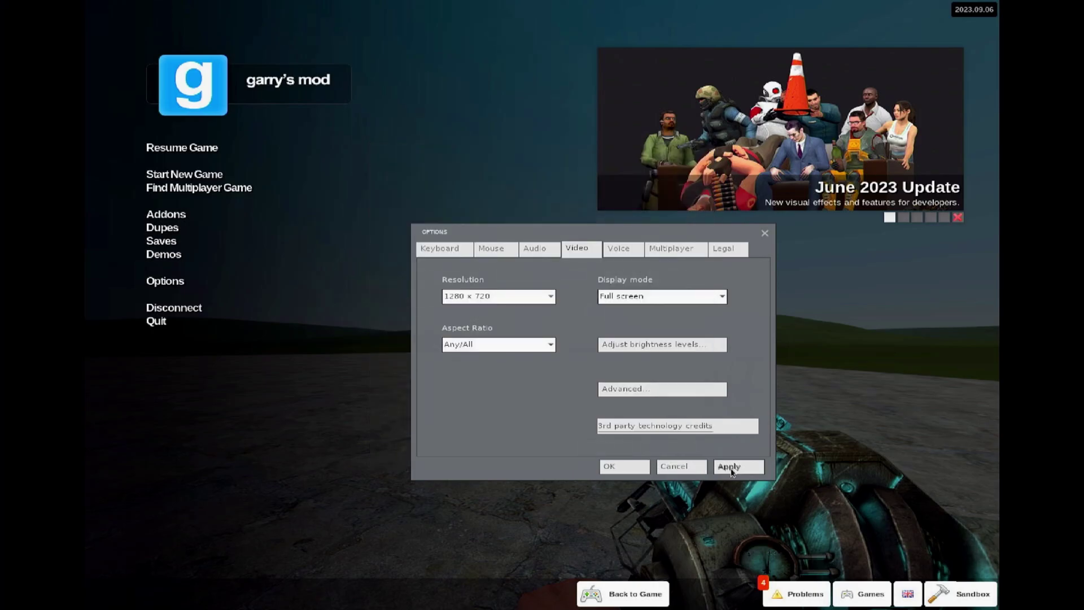
pyautogui.click(629, 389)
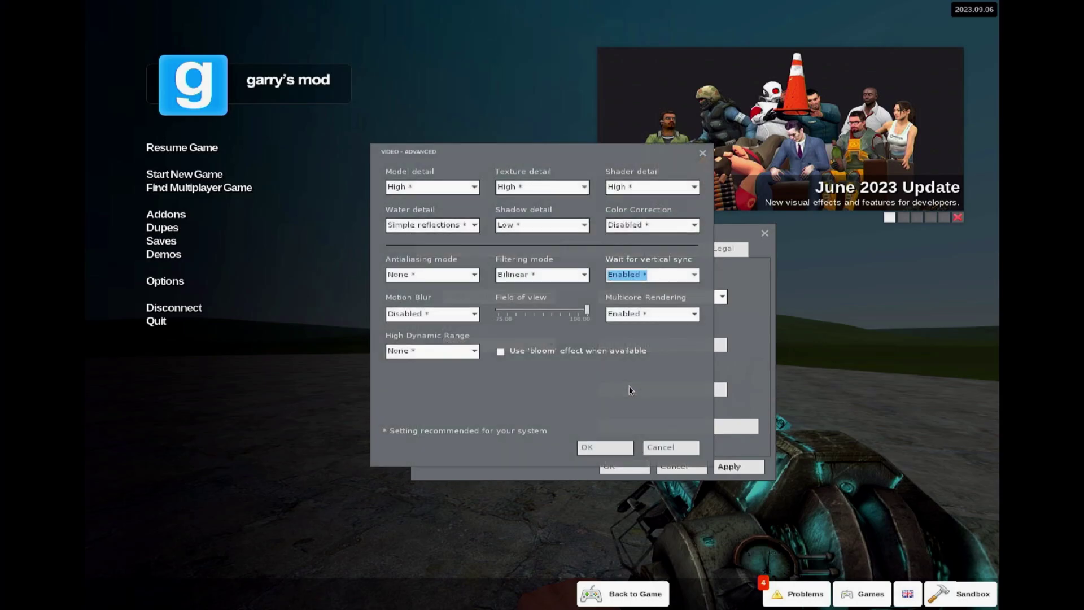
pyautogui.click(604, 448)
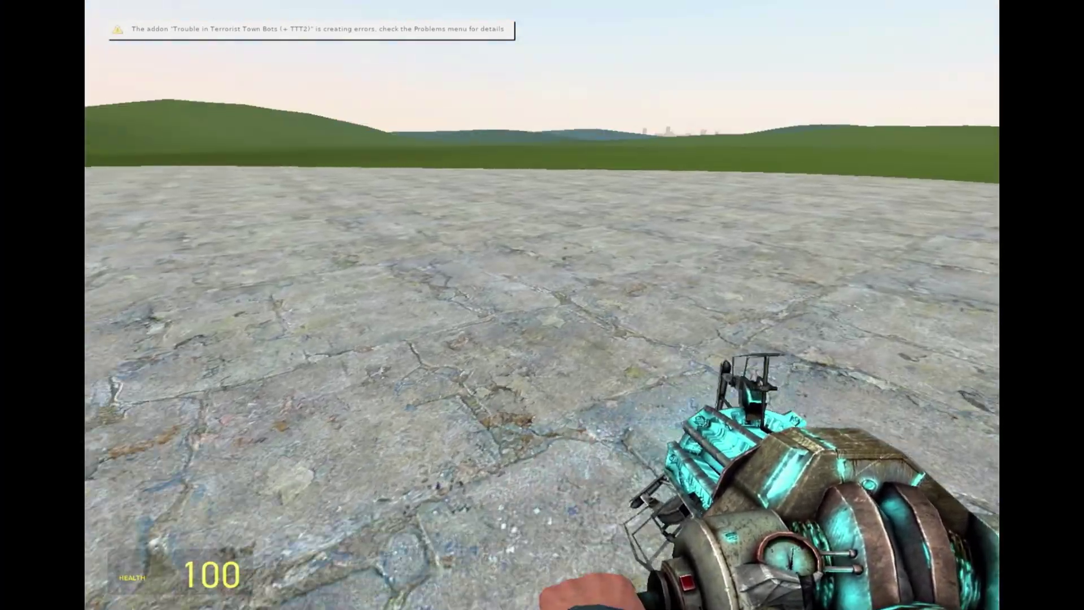
# - Fire the physics gun twice at the ground on gm_flatgrass
pyautogui.click(542, 305)
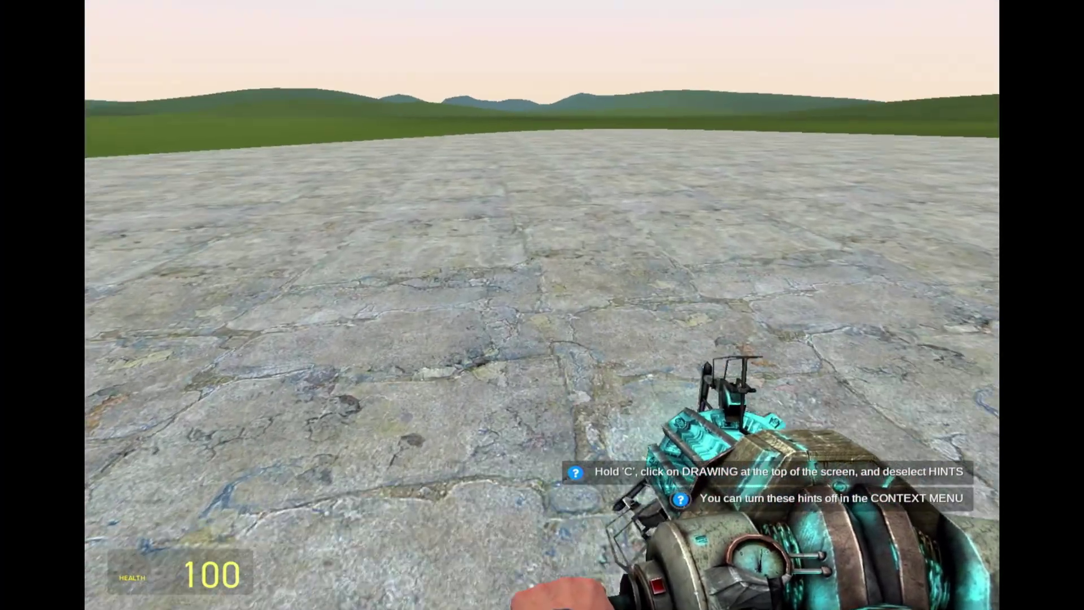
pyautogui.click(542, 305)
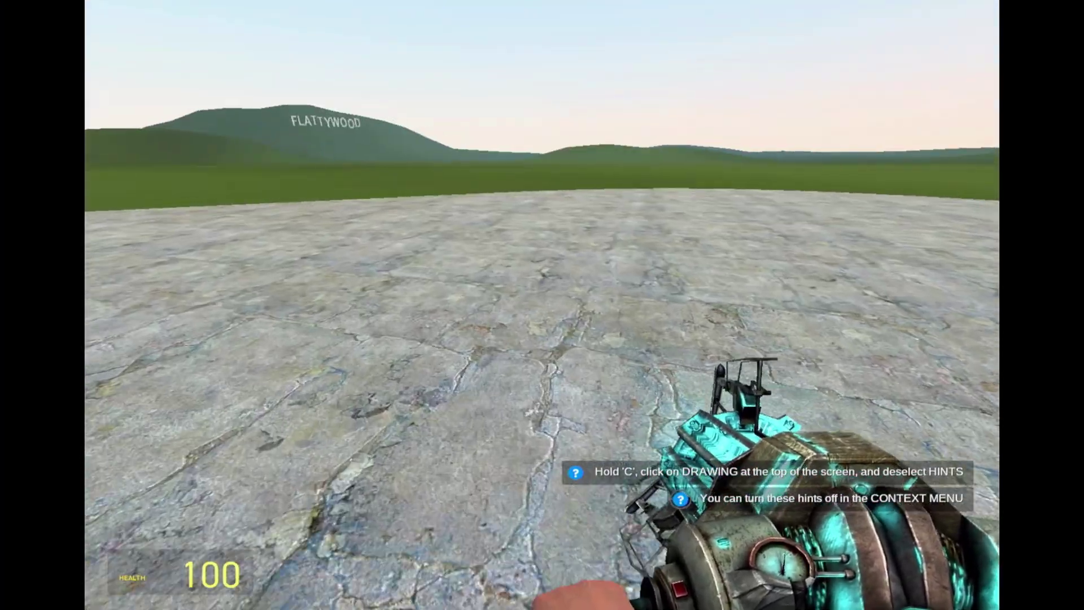
# - From the pause menu's Video options, set the resolution back to 1920 x 1080 and apply
pyautogui.press('Escape')
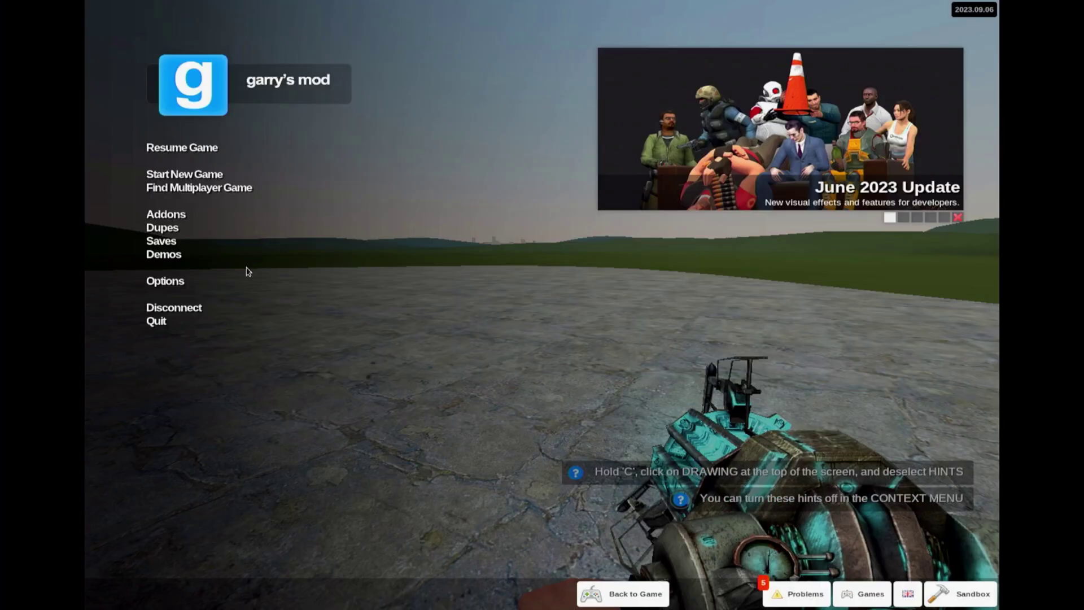
pyautogui.click(165, 282)
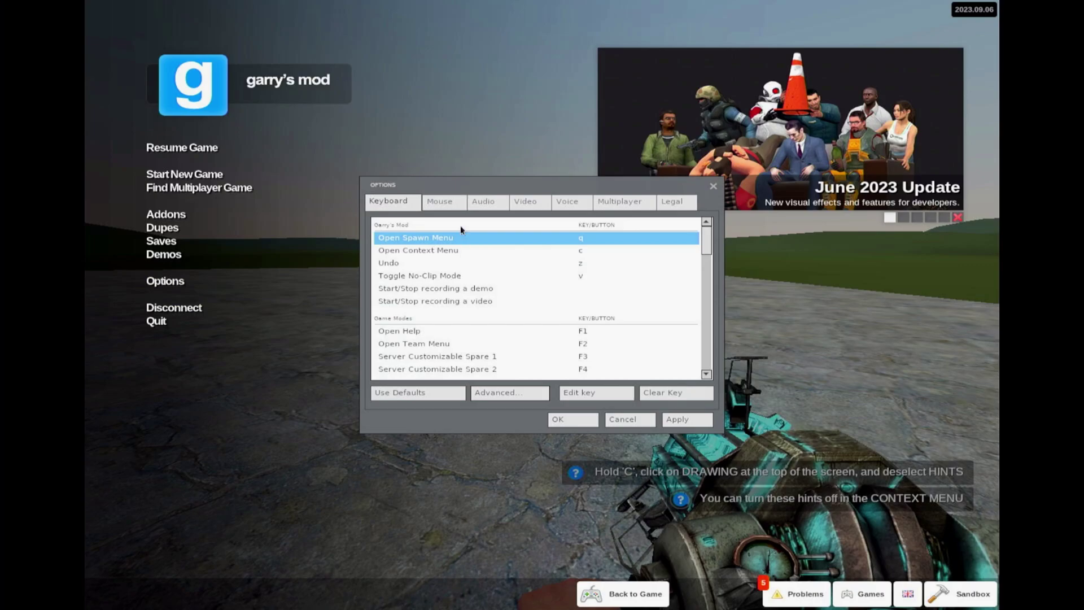
pyautogui.click(529, 202)
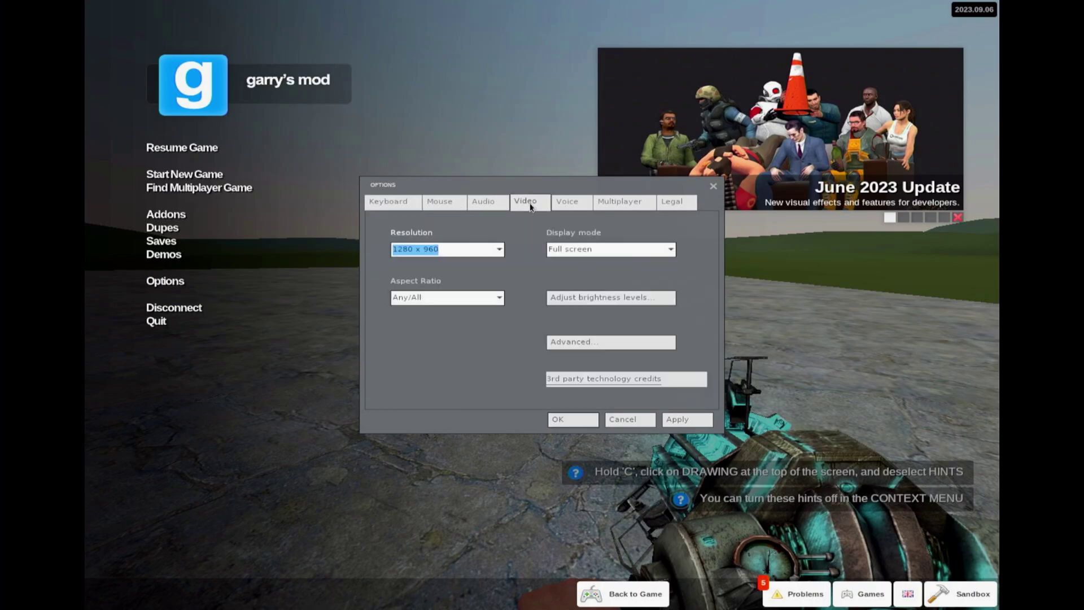
pyautogui.click(433, 254)
pyautogui.moveTo(499, 294); pyautogui.dragTo(500, 310)
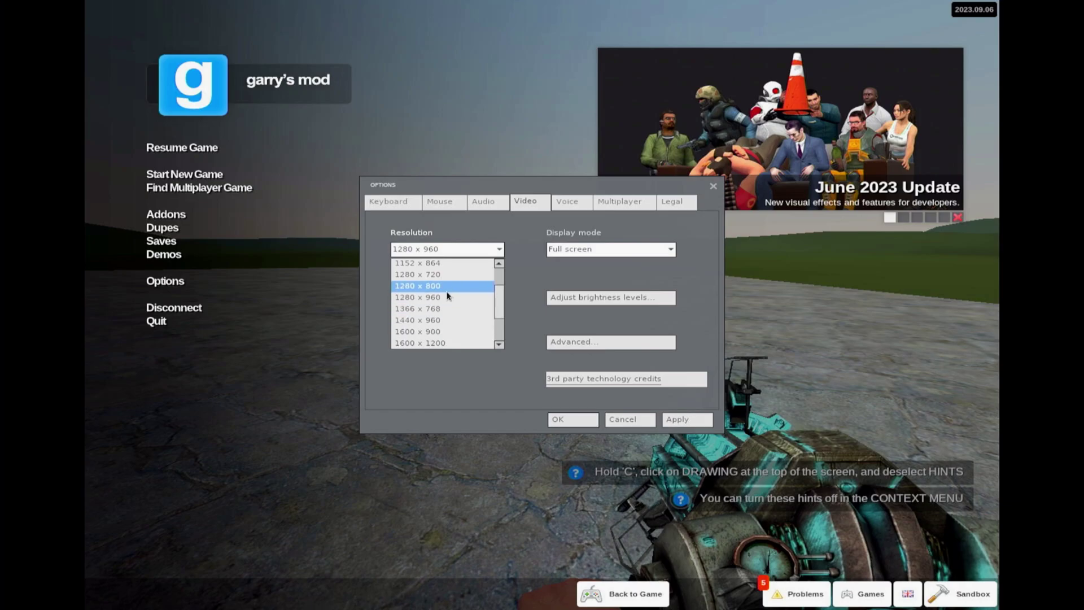
pyautogui.moveTo(499, 296); pyautogui.dragTo(500, 317)
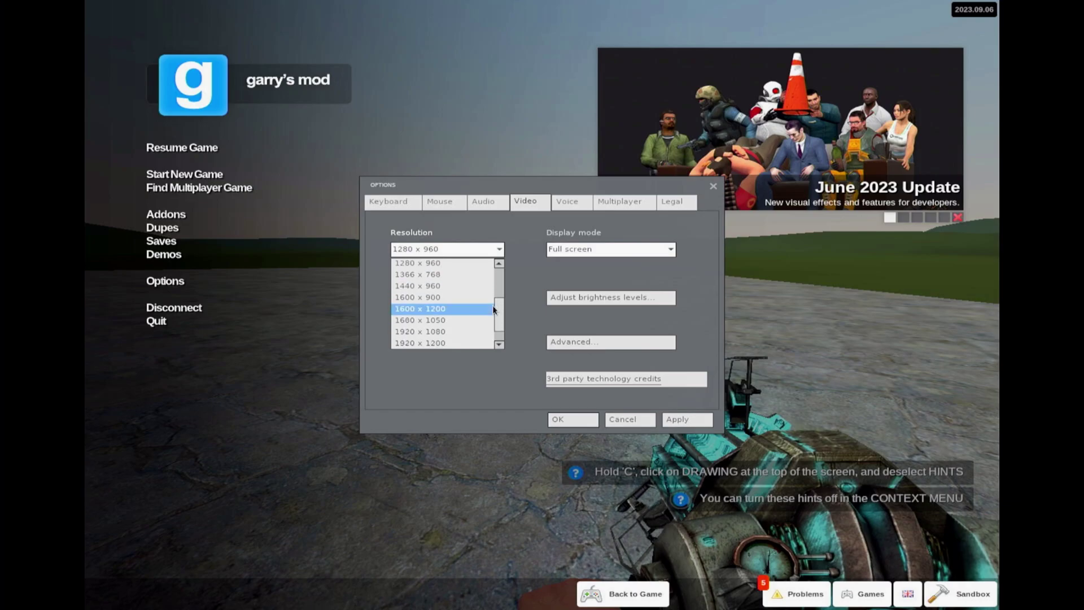
pyautogui.click(448, 331)
pyautogui.click(691, 423)
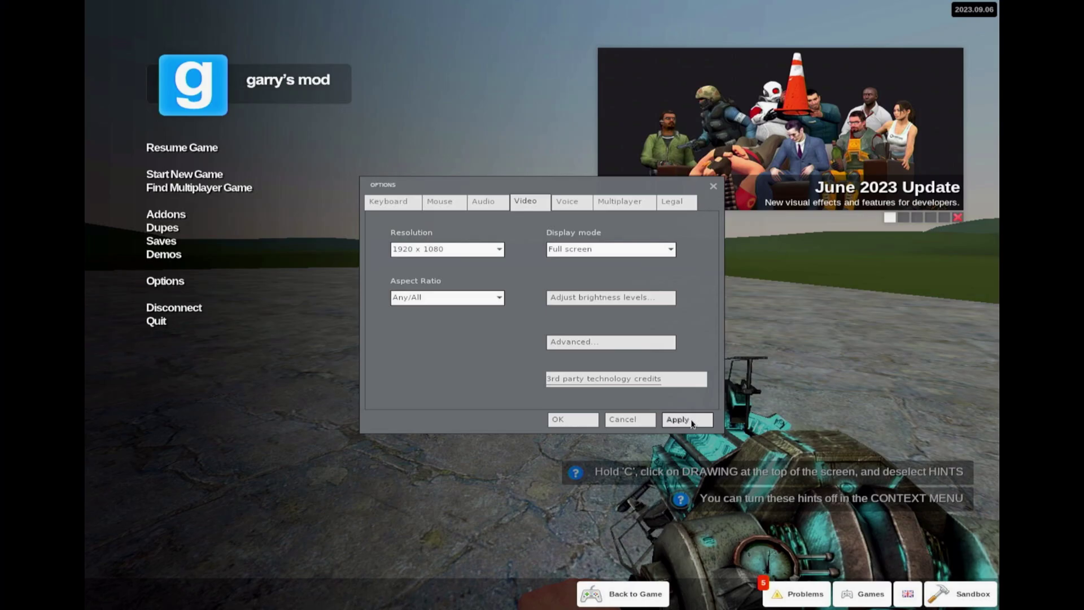
pyautogui.press('Escape')
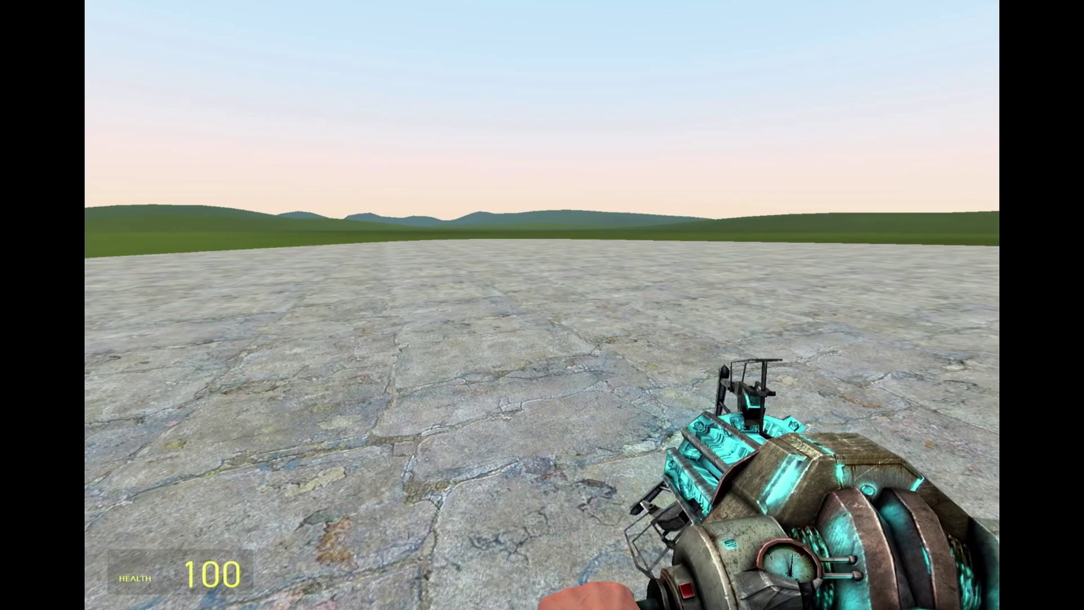
pyautogui.click(542, 305)
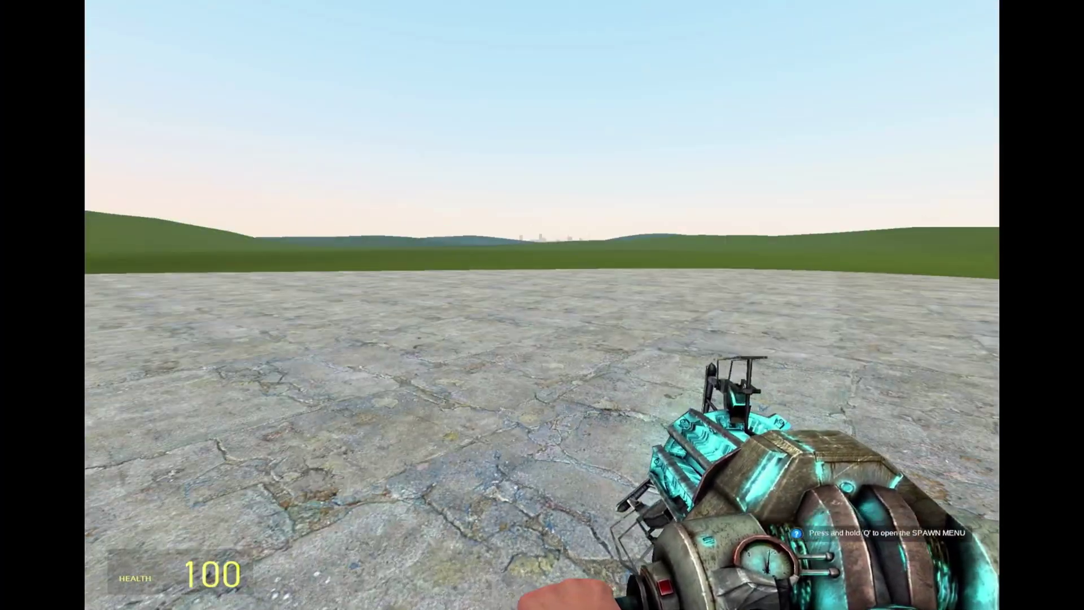
pyautogui.press('Escape')
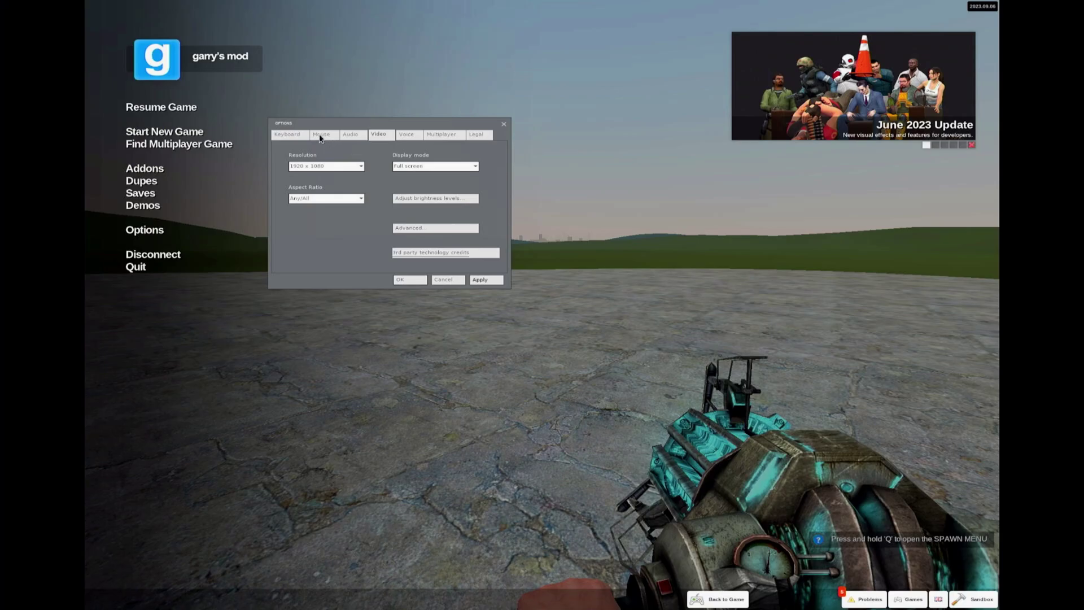
pyautogui.press('Escape')
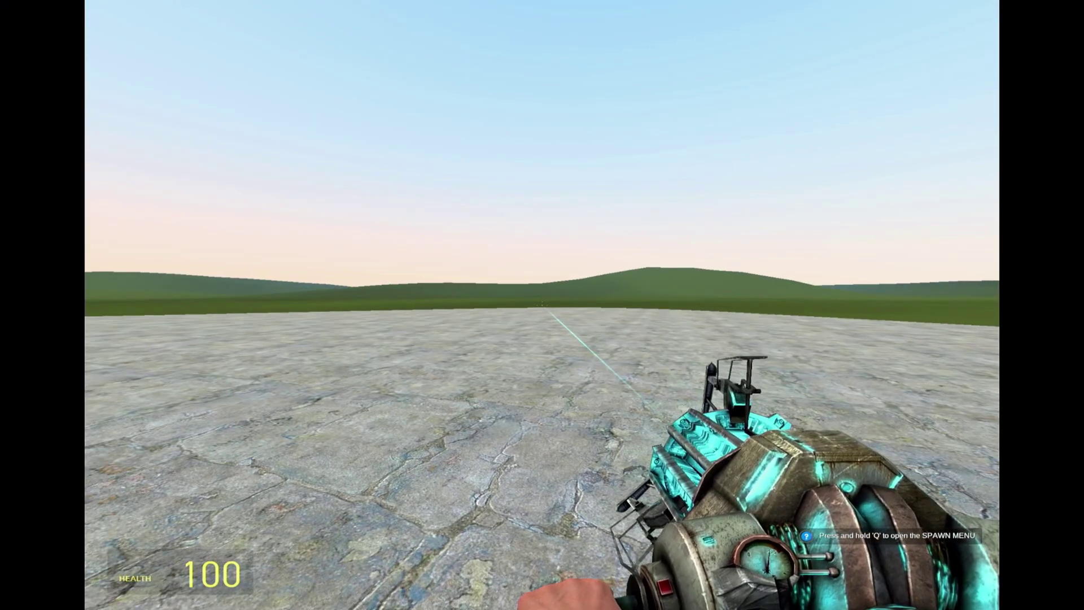
pyautogui.click(542, 305)
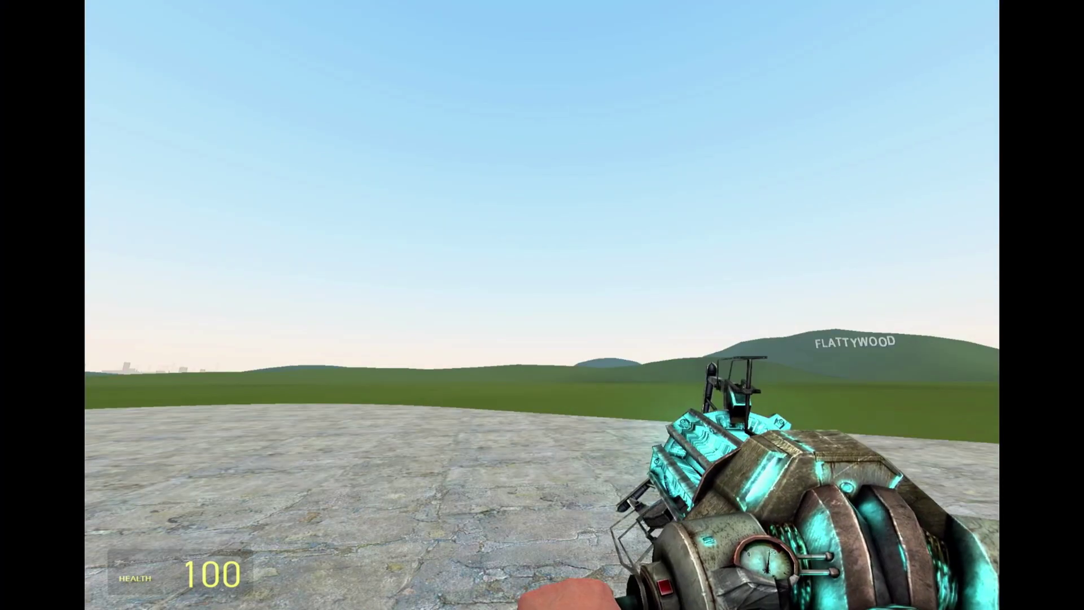
# - Hide and restore the Garry's Mod window from the shelf to reveal Steam behind it
pyautogui.press('super')
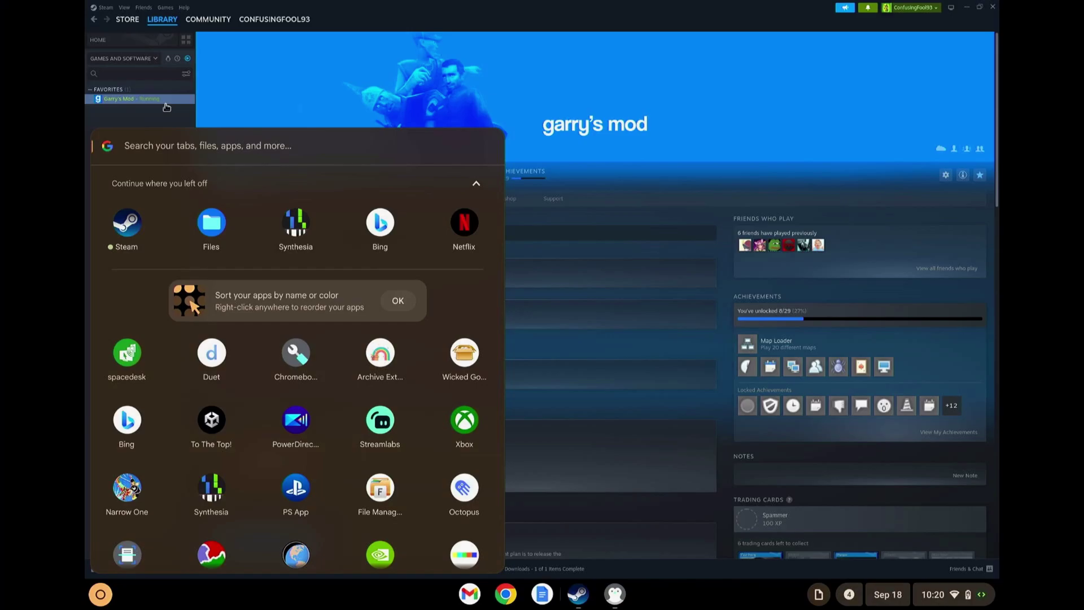
pyautogui.press('XF86AudioRaiseVolume')
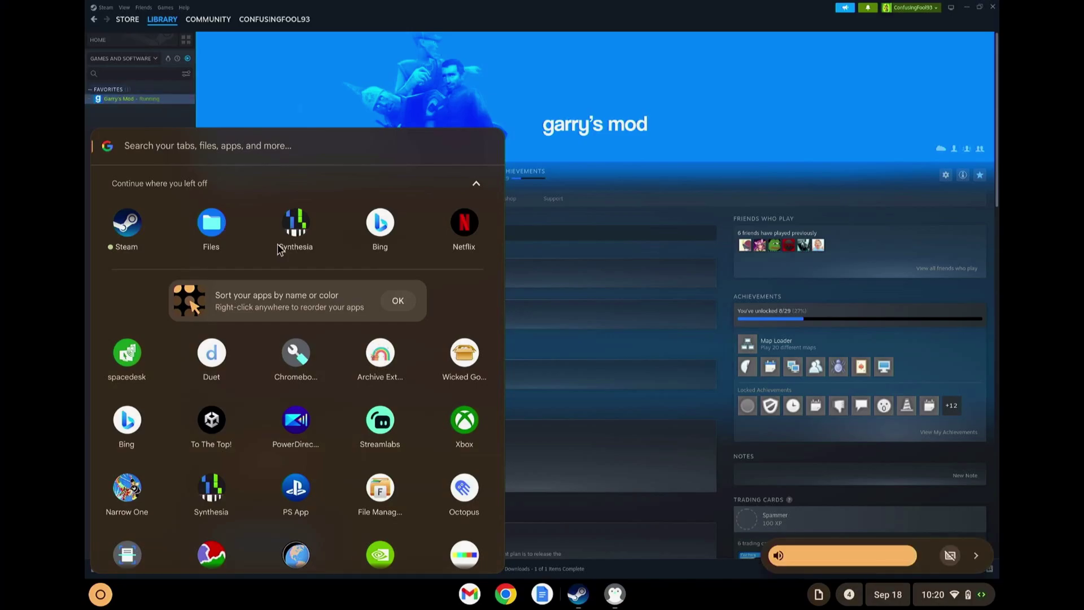
pyautogui.click(617, 594)
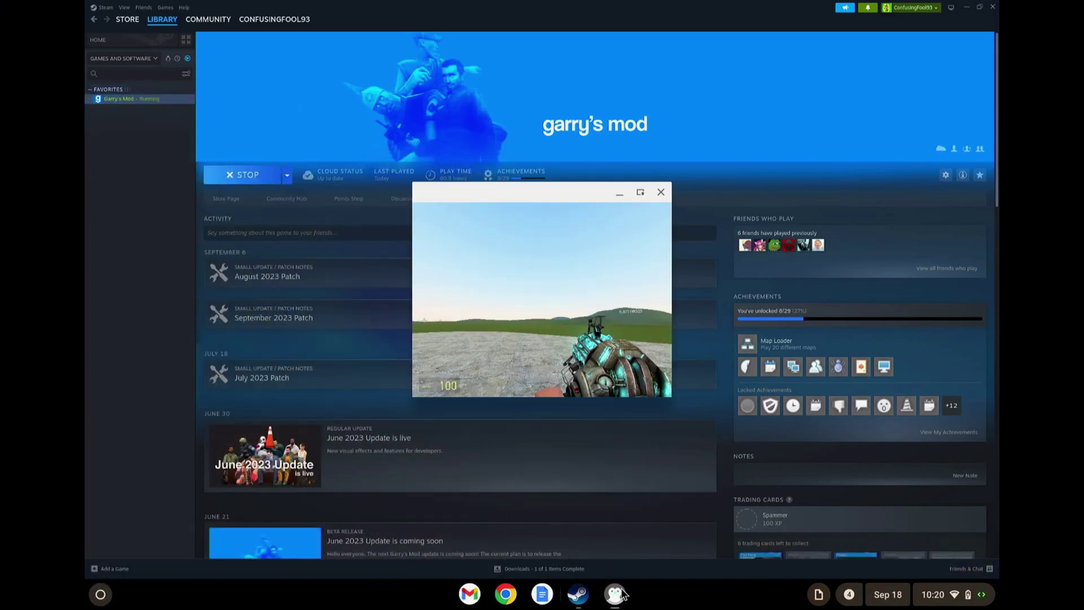
pyautogui.click(863, 339)
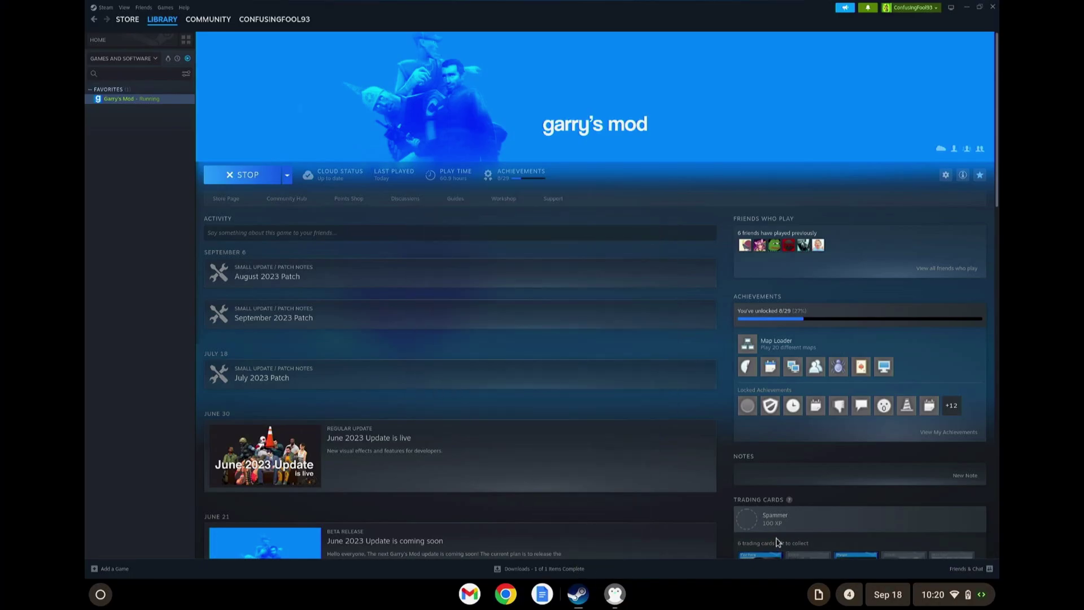
pyautogui.click(613, 593)
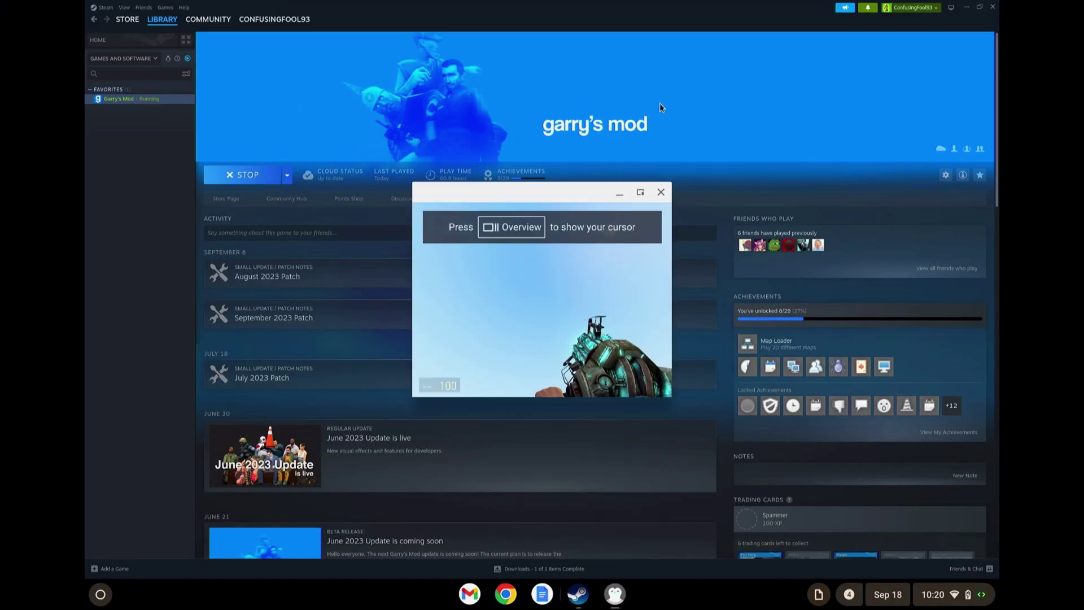
pyautogui.hotkey('alt', 'Tab')
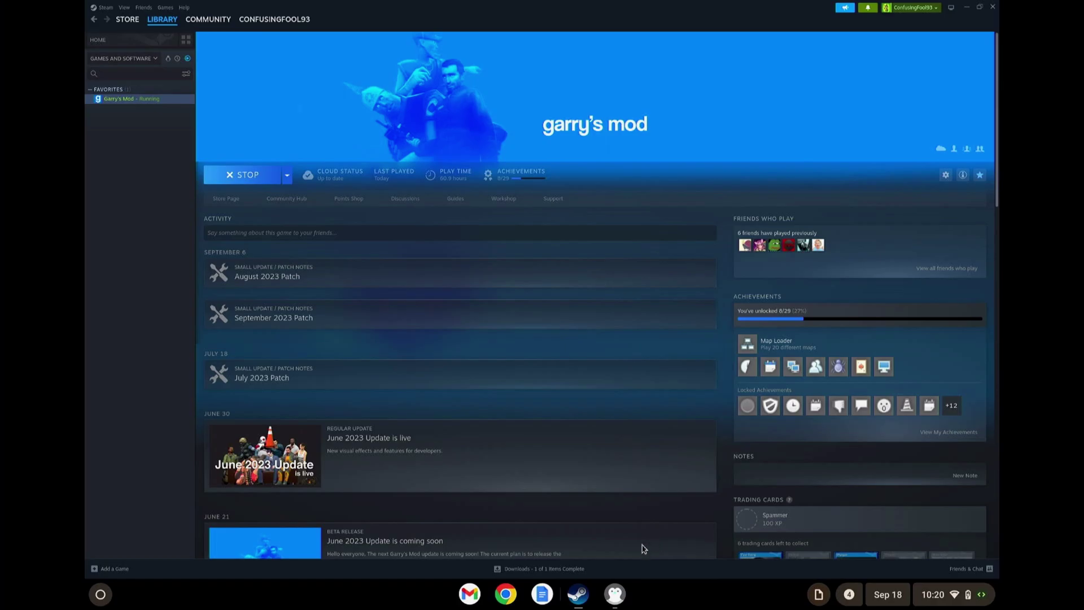
pyautogui.click(616, 597)
# - Close the Garry's Mod game window so Steam shows it stopped
pyautogui.rightClick(616, 594)
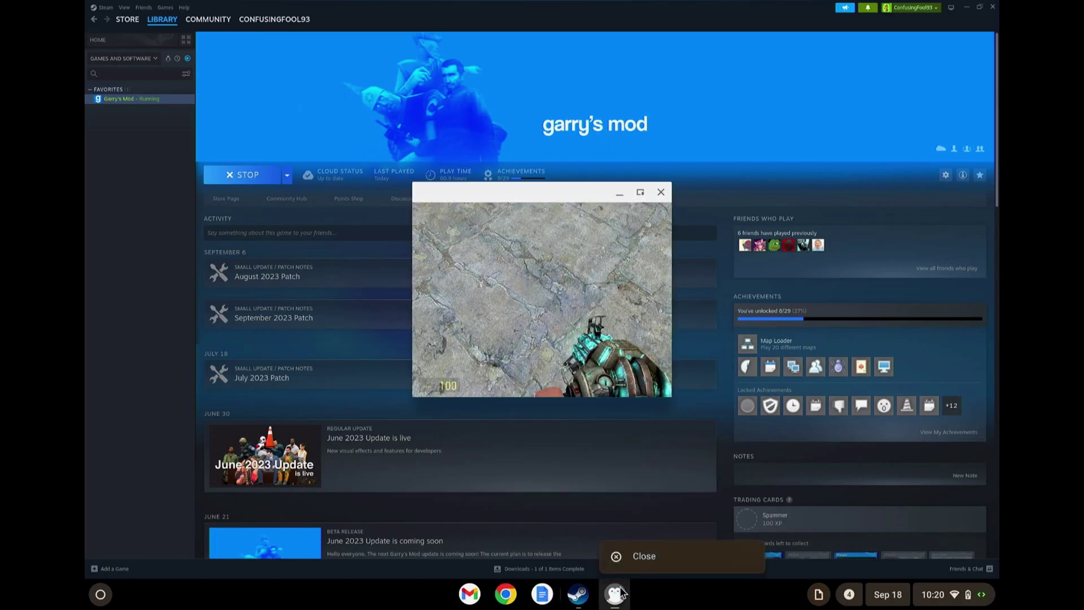
pyautogui.click(623, 559)
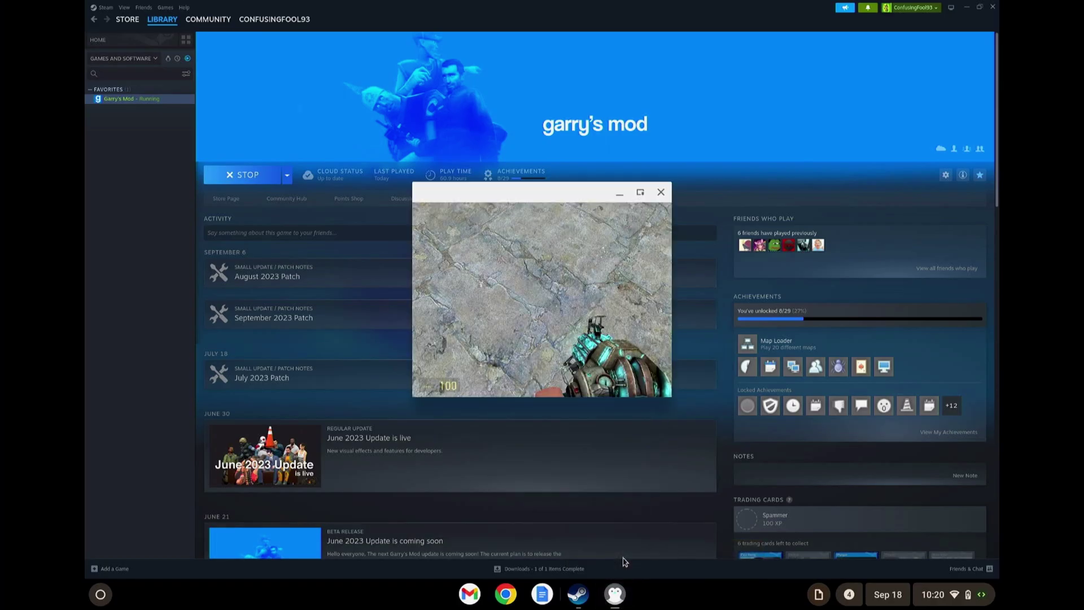
pyautogui.click(660, 193)
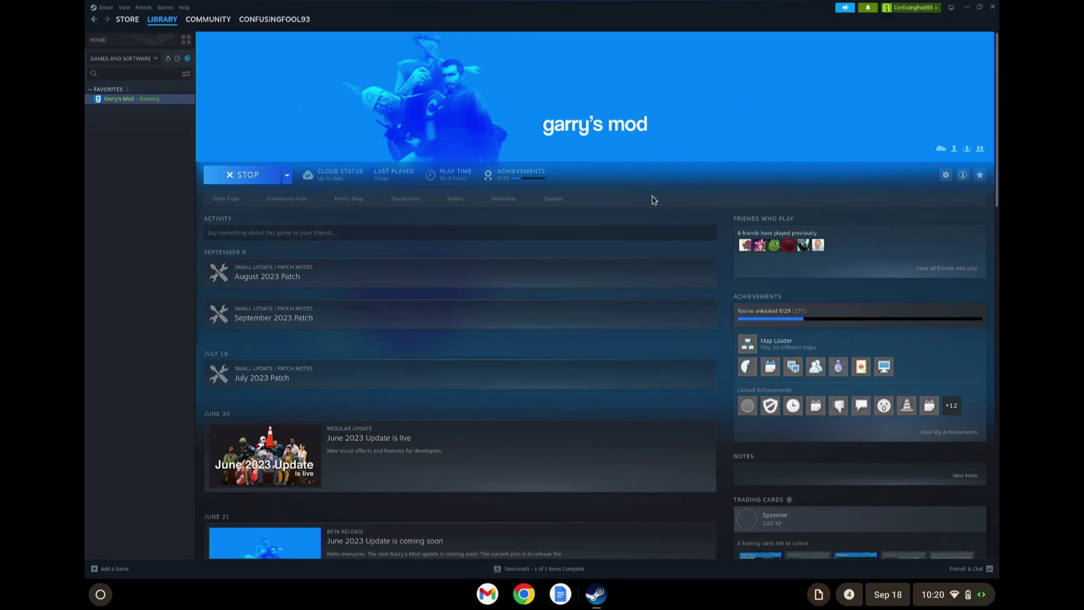
# - Show all library games and browse Left 4 Dead 2, Stumble Guys, American Truck Simulator and Terraria
pyautogui.click(188, 60)
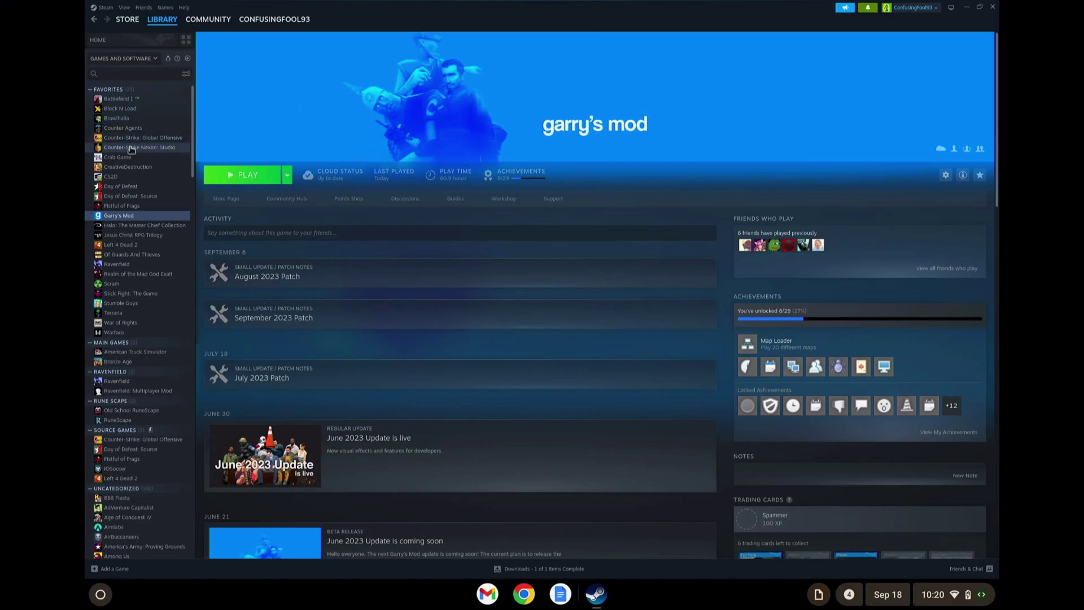
pyautogui.scroll(-3, 131, 148)
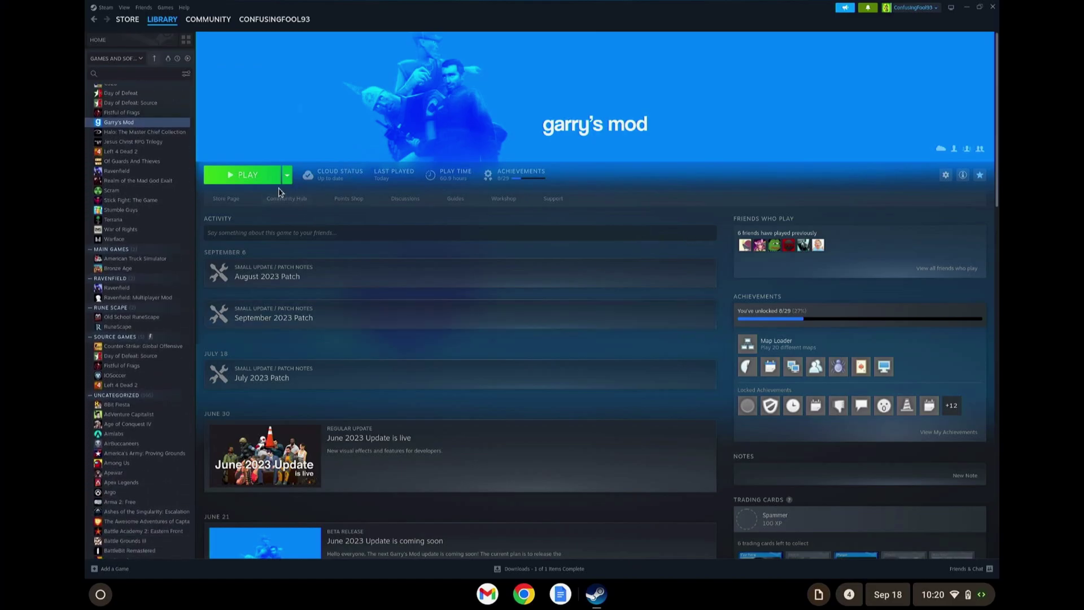
pyautogui.click(125, 152)
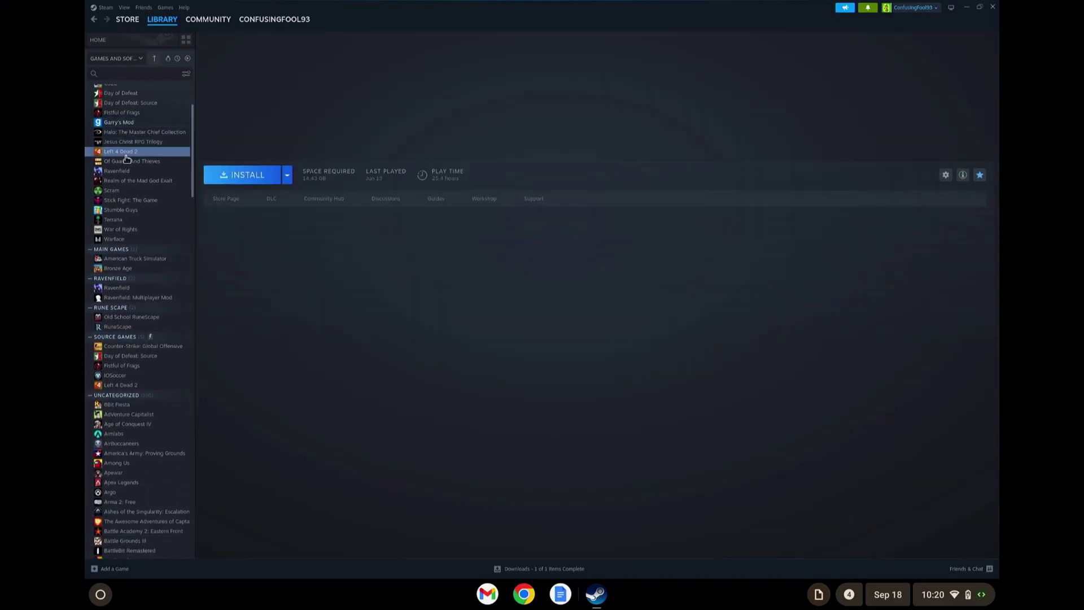
pyautogui.scroll(-1, 120, 198)
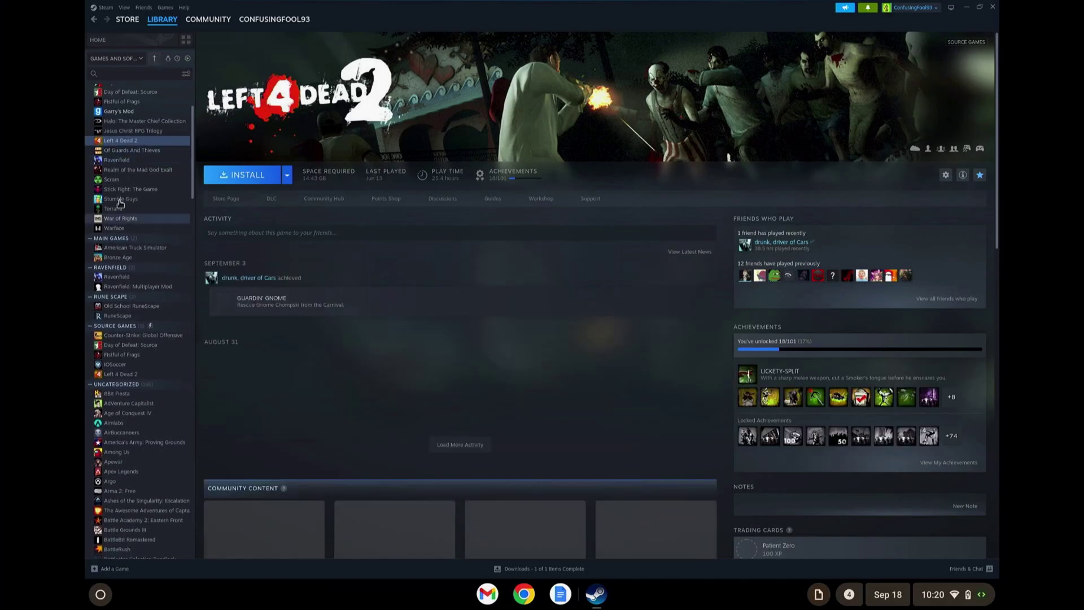
pyautogui.click(119, 200)
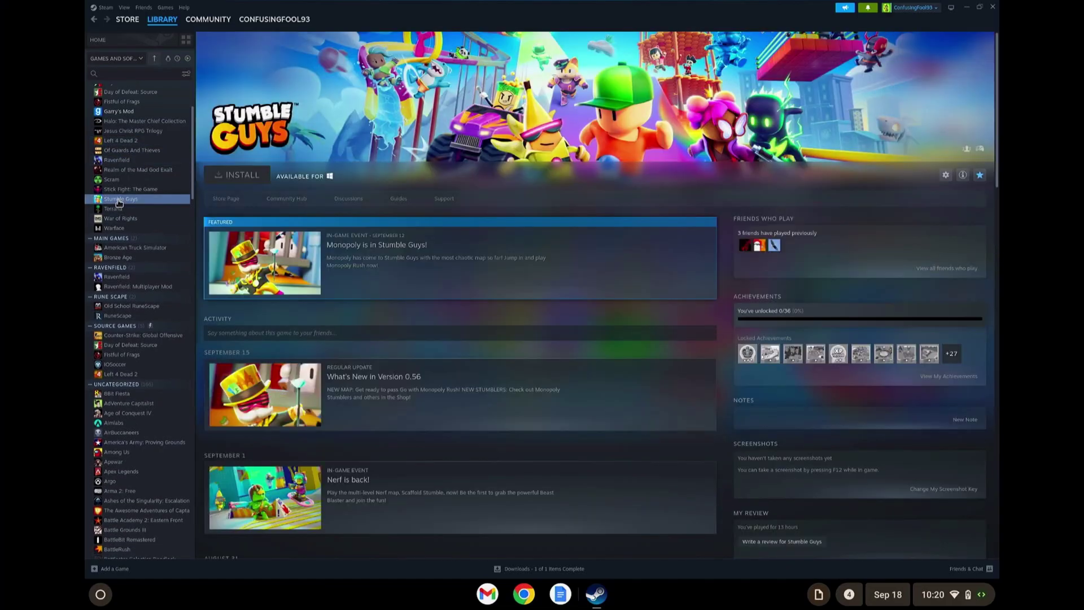
pyautogui.click(126, 247)
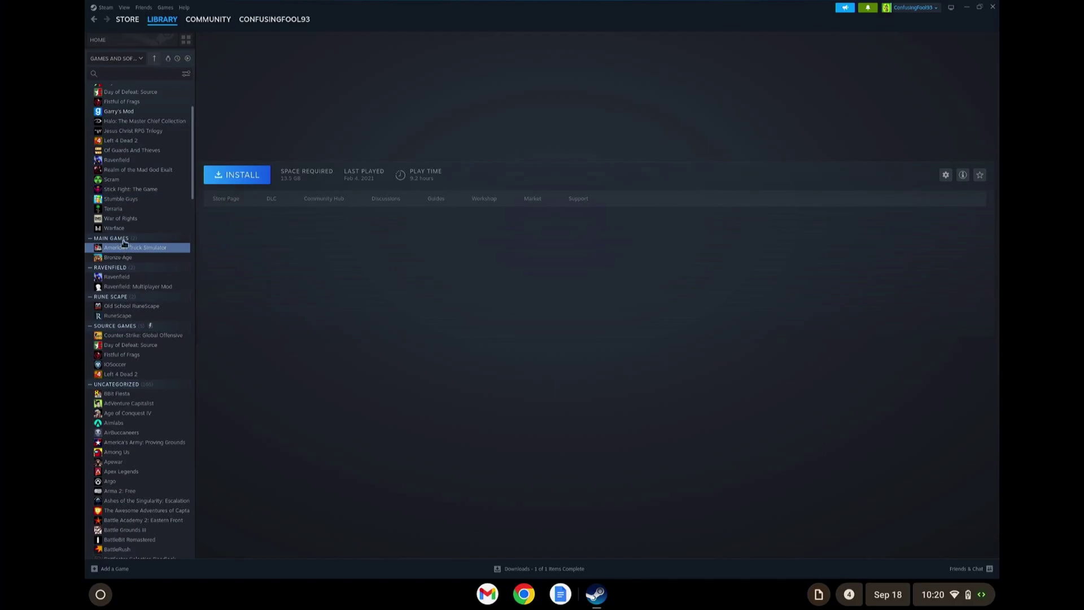
pyautogui.scroll(-3, 113, 222)
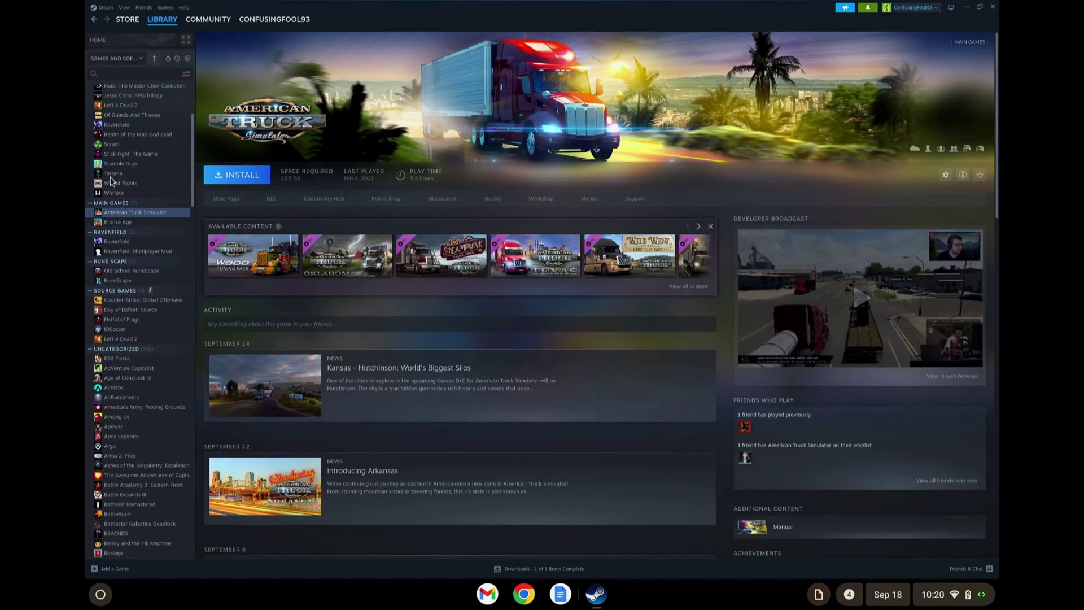
pyautogui.click(110, 176)
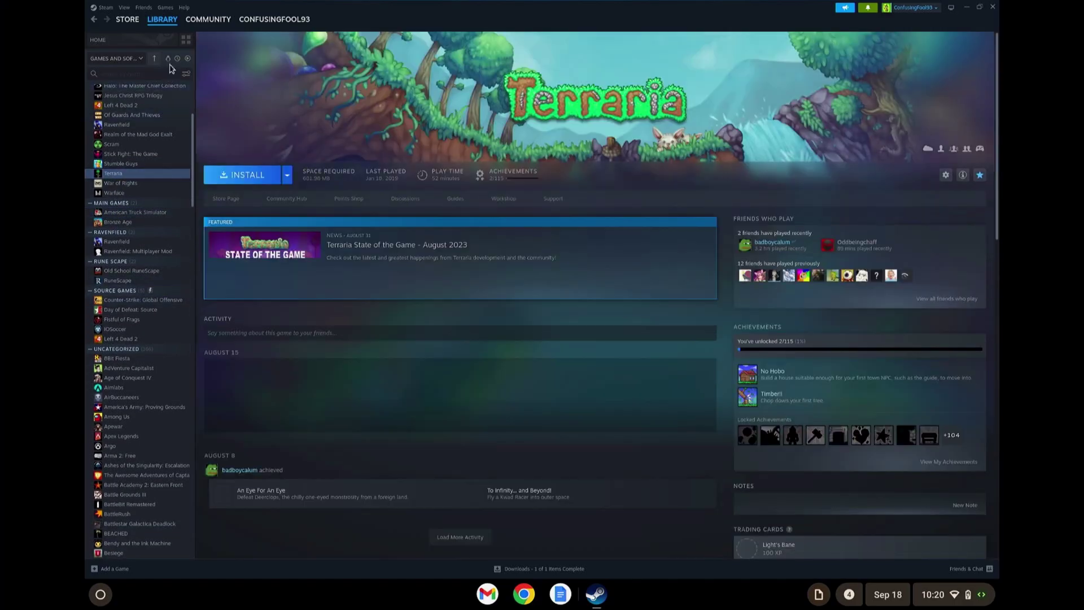
# - Re-apply the Linux-only game filter and open the Downloads page
pyautogui.click(168, 58)
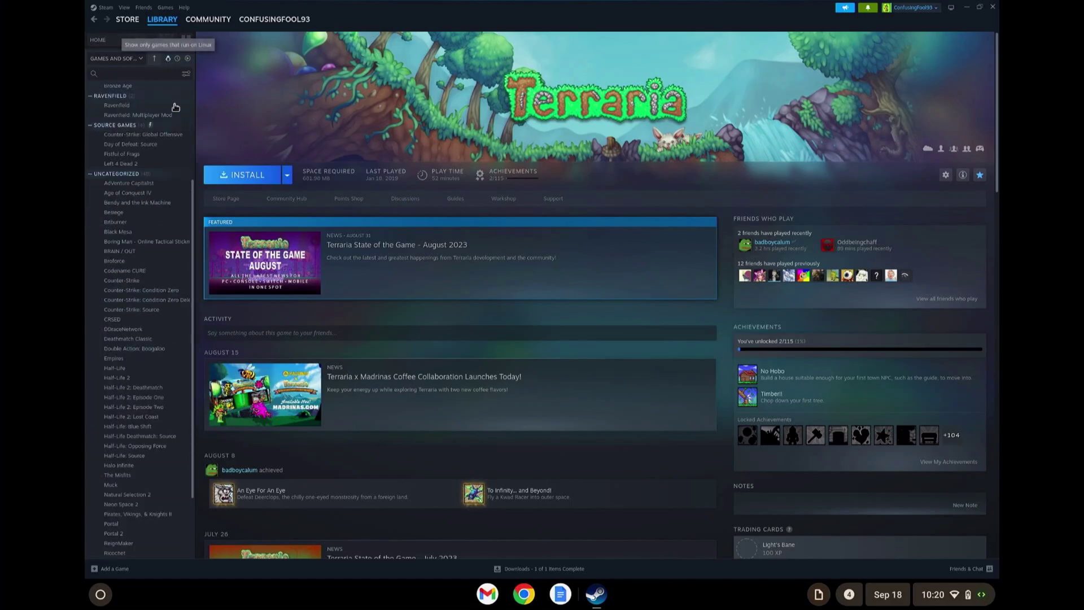
pyautogui.moveTo(162, 20)
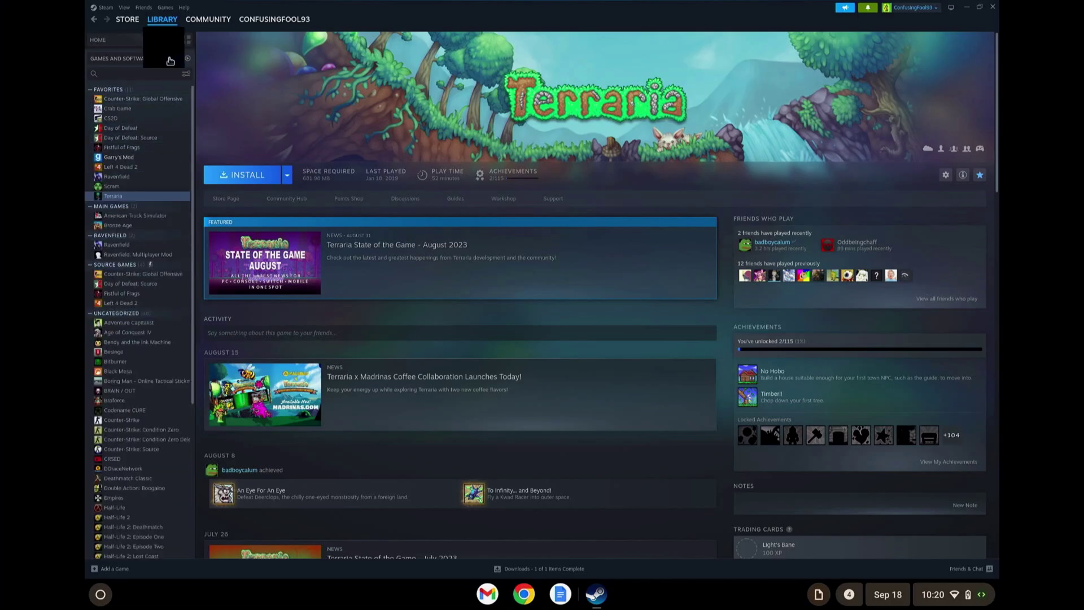
pyautogui.click(168, 53)
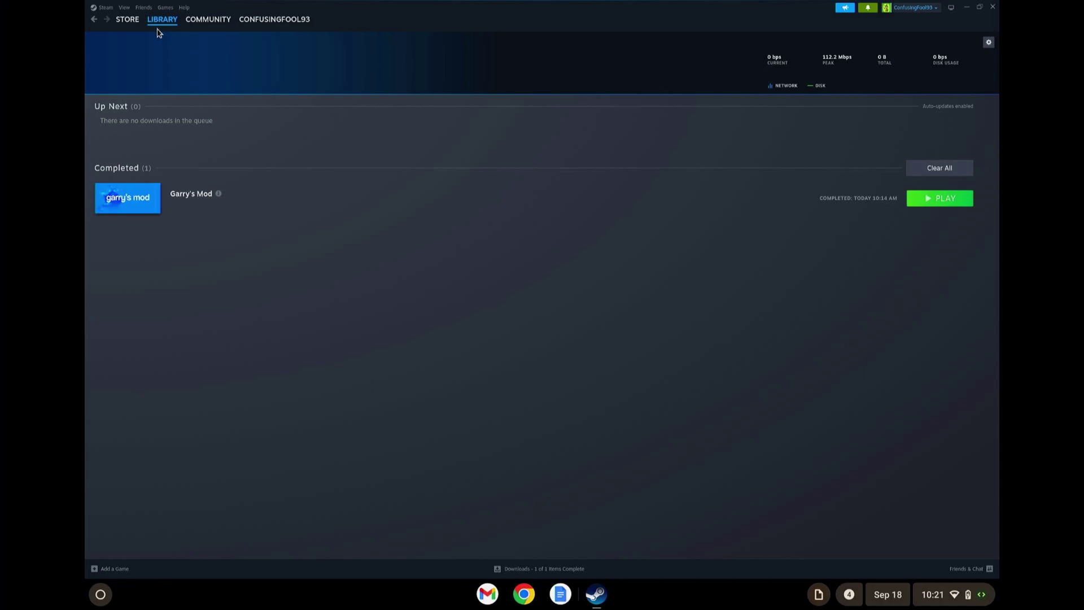
# - Return to the library home and open the Battlefield 1 page
pyautogui.click(159, 35)
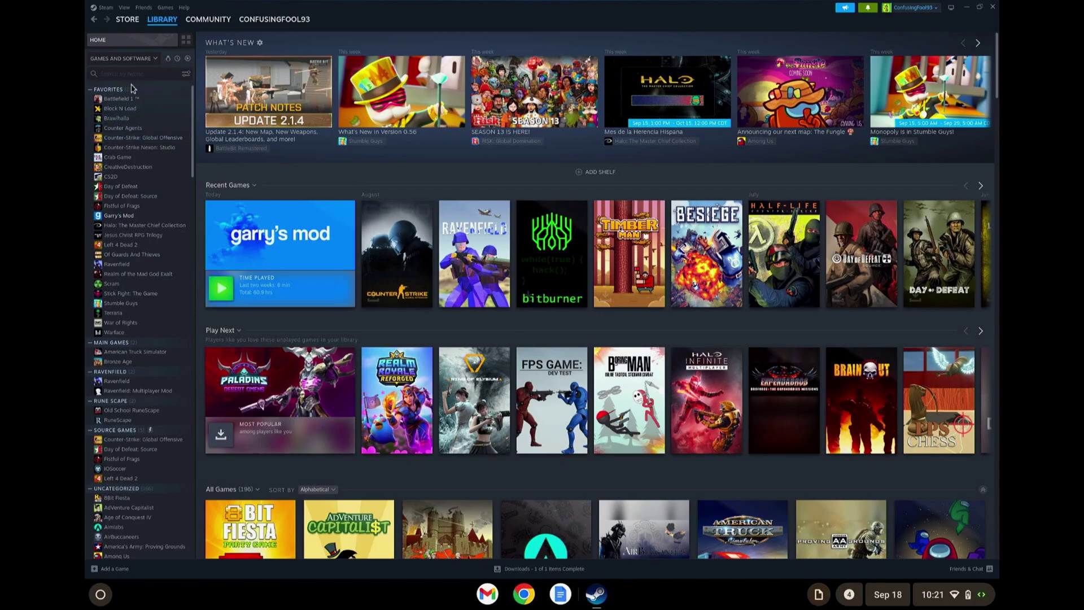
pyautogui.click(130, 99)
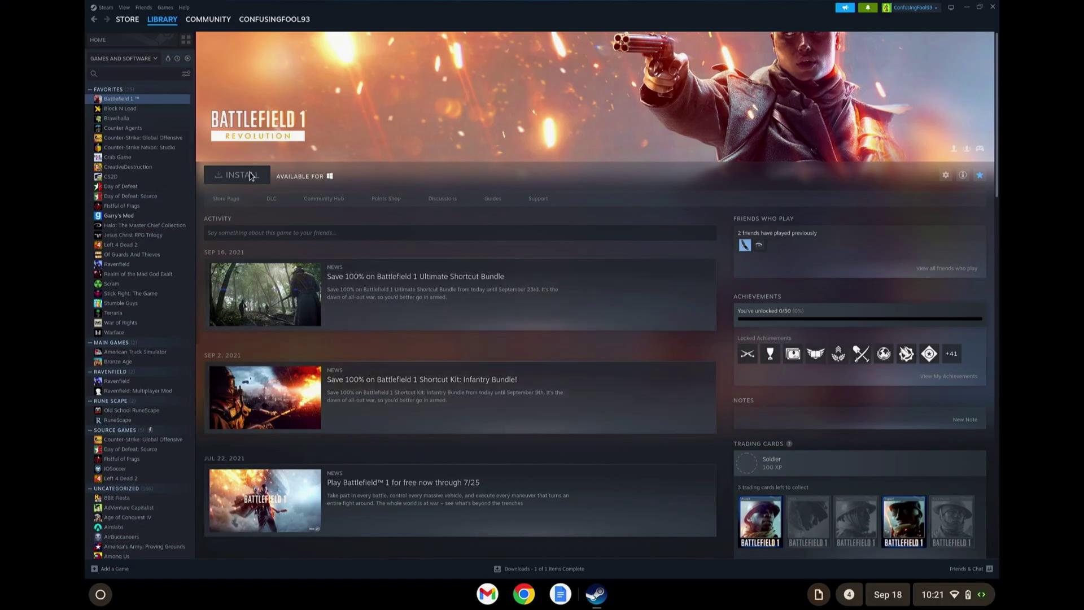
# - Enable Steam Play for all other titles in Compatibility settings and restart Steam
pyautogui.click(103, 8)
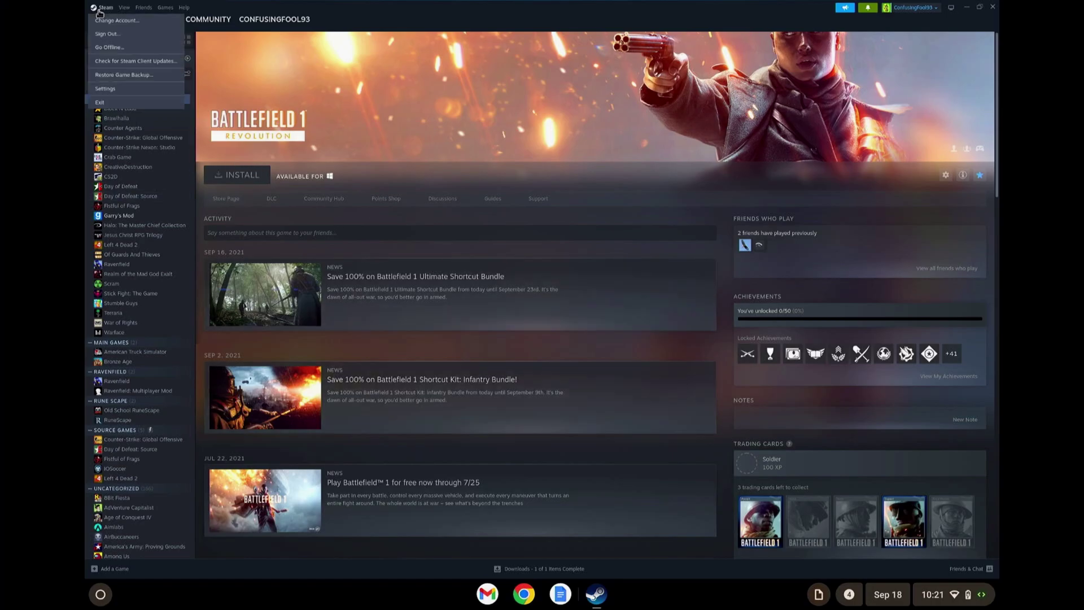
pyautogui.click(118, 90)
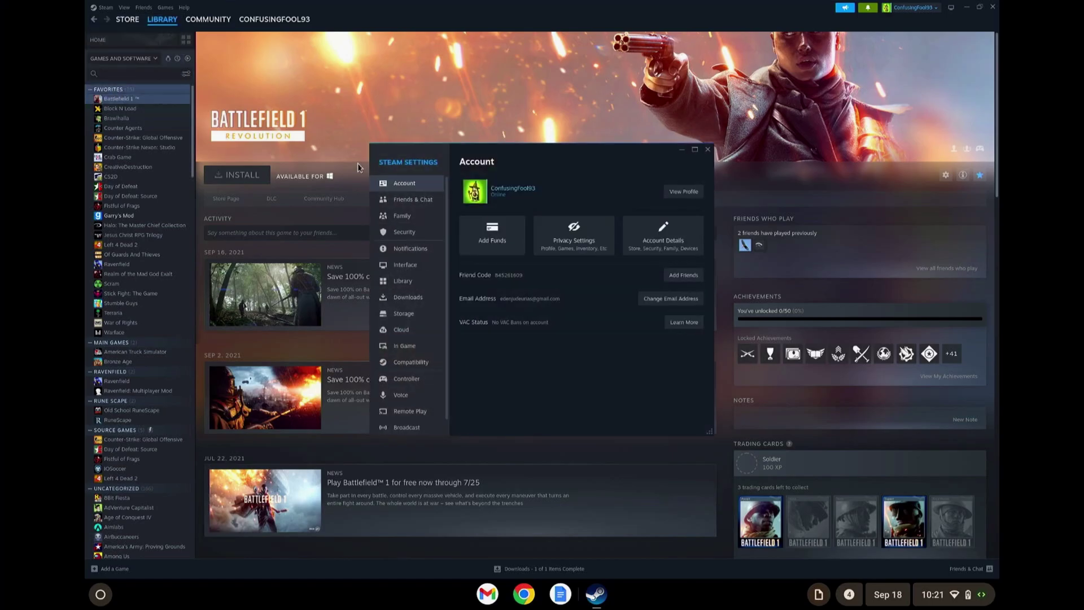
pyautogui.click(421, 362)
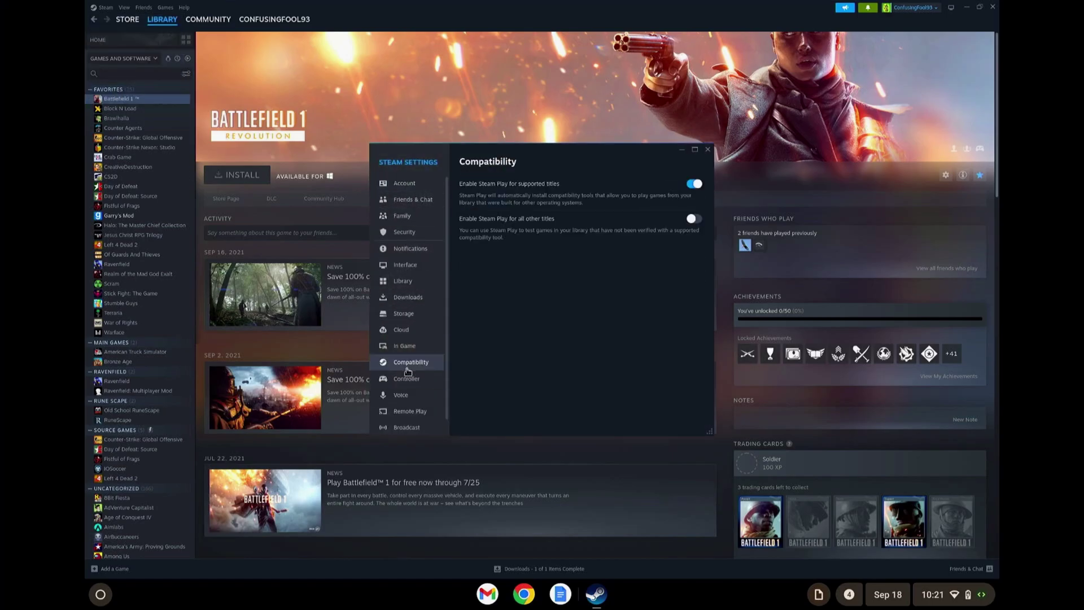
pyautogui.click(693, 219)
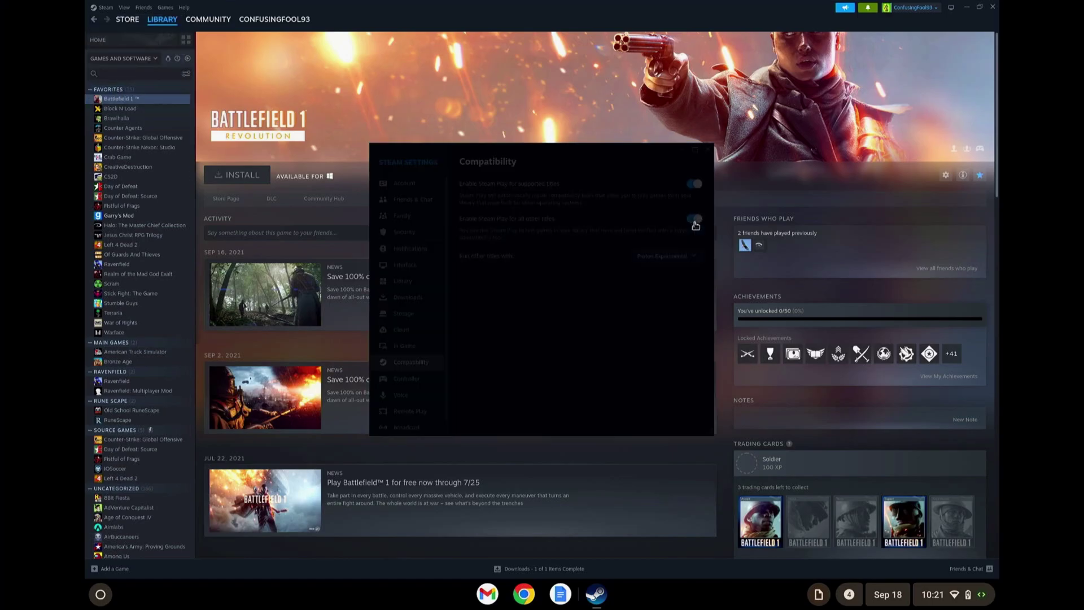
pyautogui.click(568, 315)
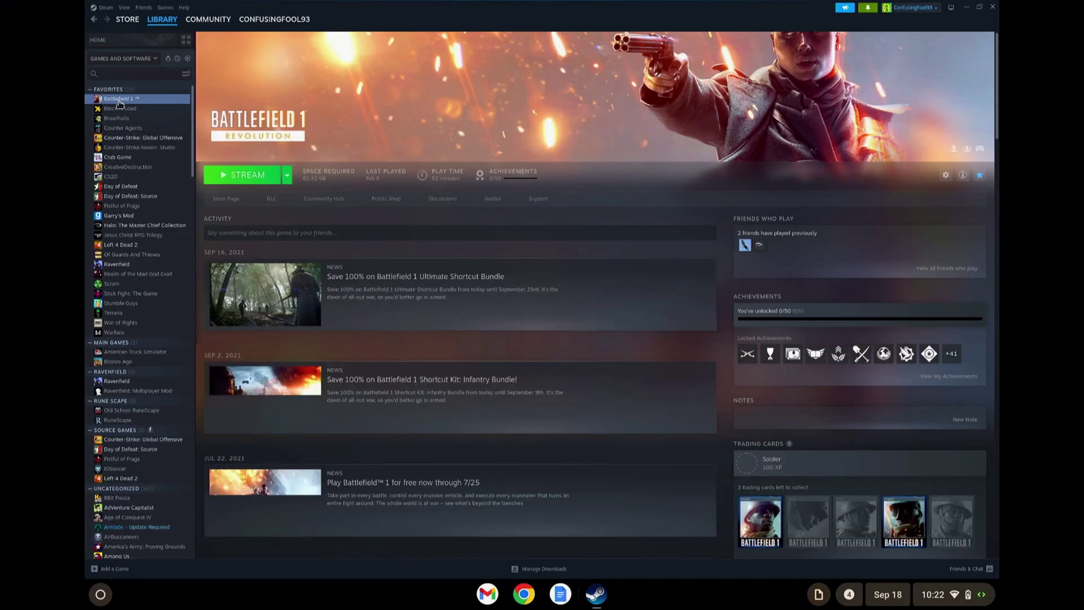
# - Switch Battlefield 1 from streaming to This computer, start installing it, then go to Library Home
pyautogui.click(287, 175)
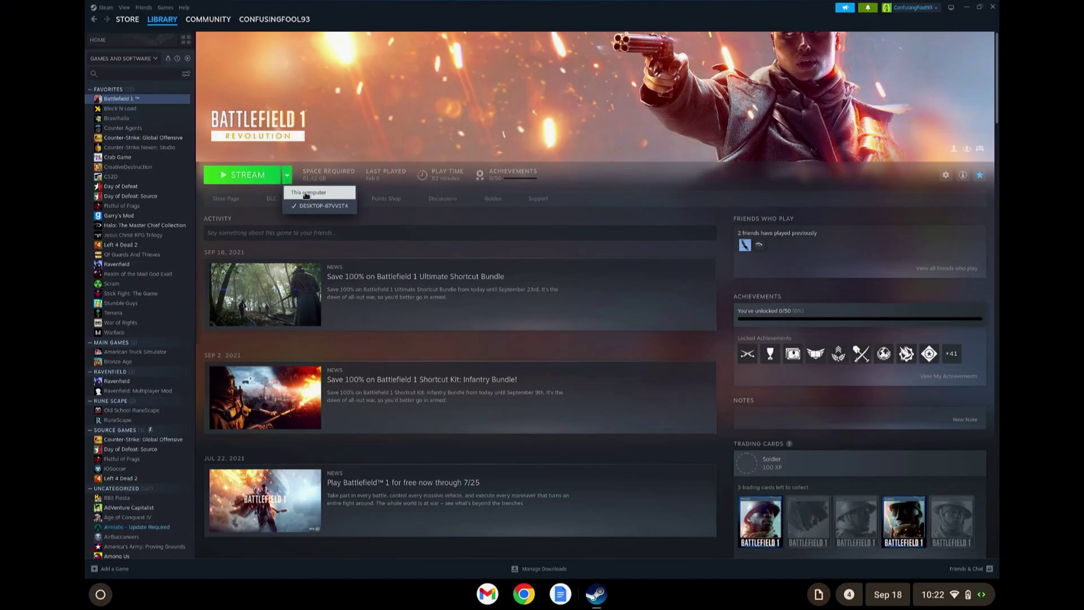
pyautogui.click(303, 192)
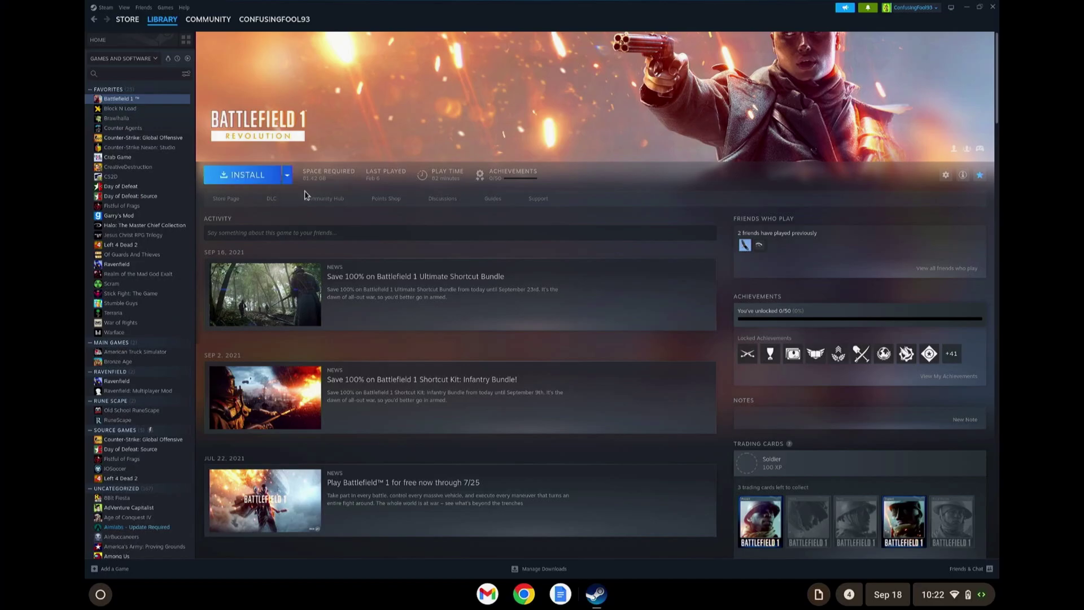
pyautogui.click(259, 178)
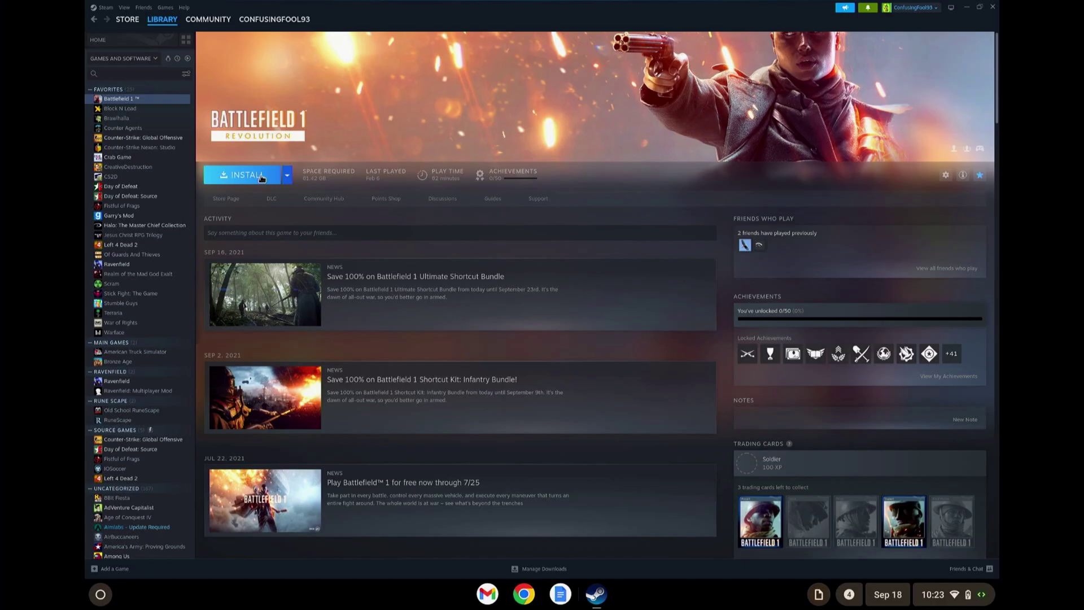
pyautogui.click(158, 37)
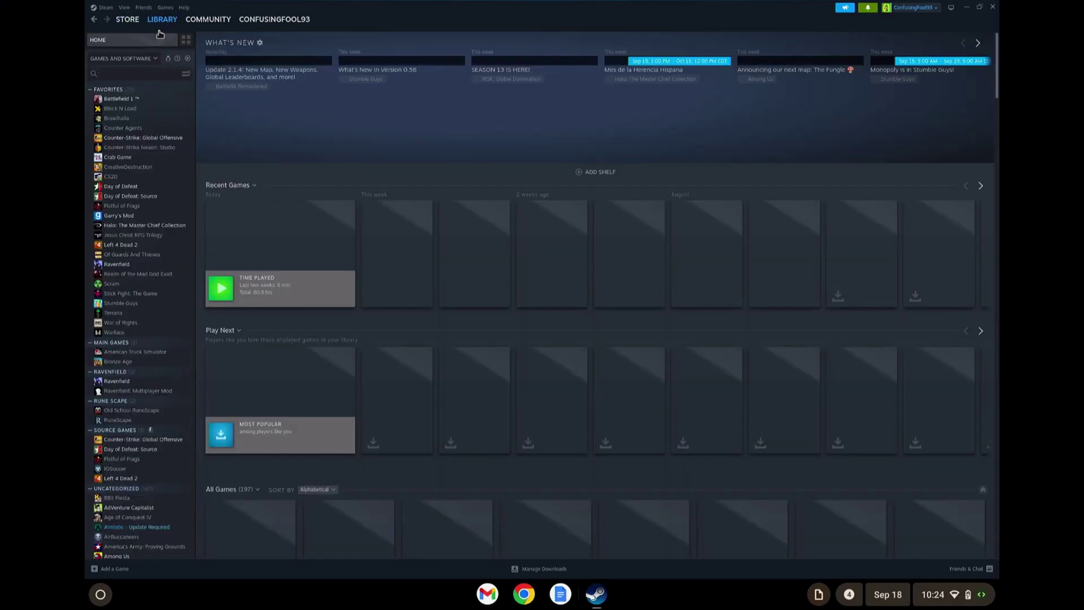